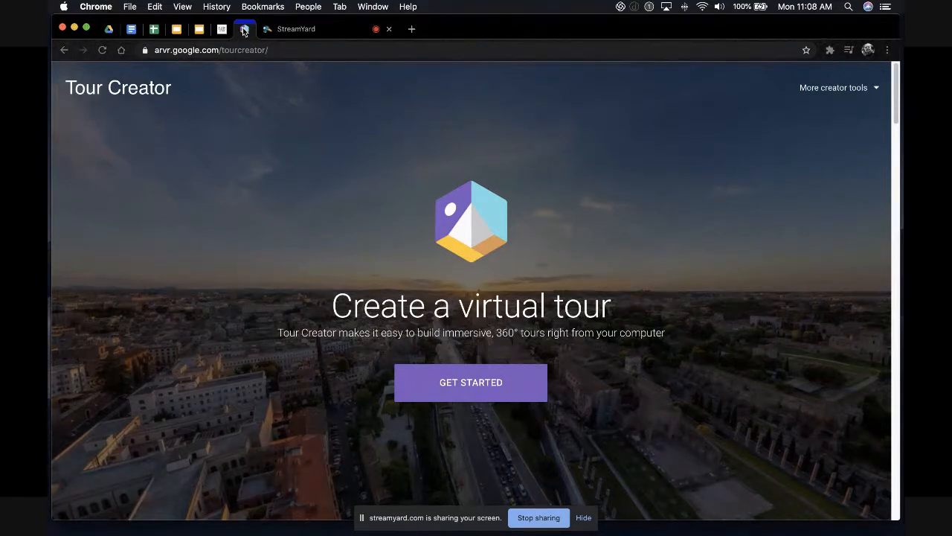
Step: Hide the screen-sharing notice and enter the Tour Creator workspace from its landing page
click(583, 522)
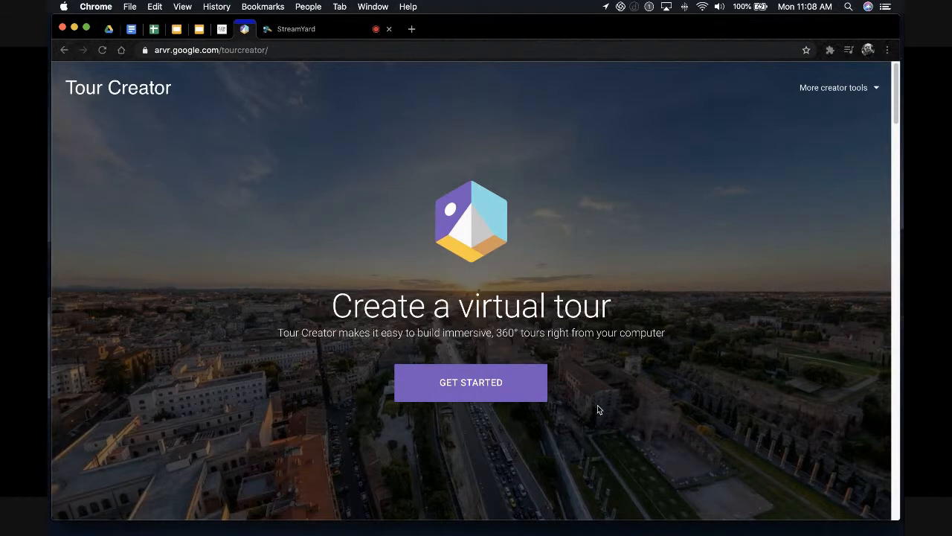
click(459, 384)
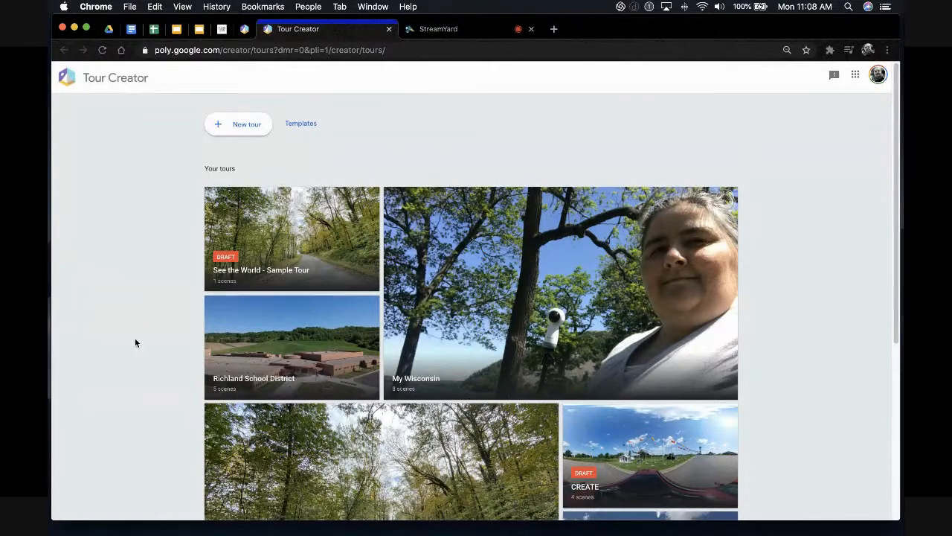
Step: Browse the existing tours and the example templates, and return to the tour overview
scroll(136, 335, down, 3)
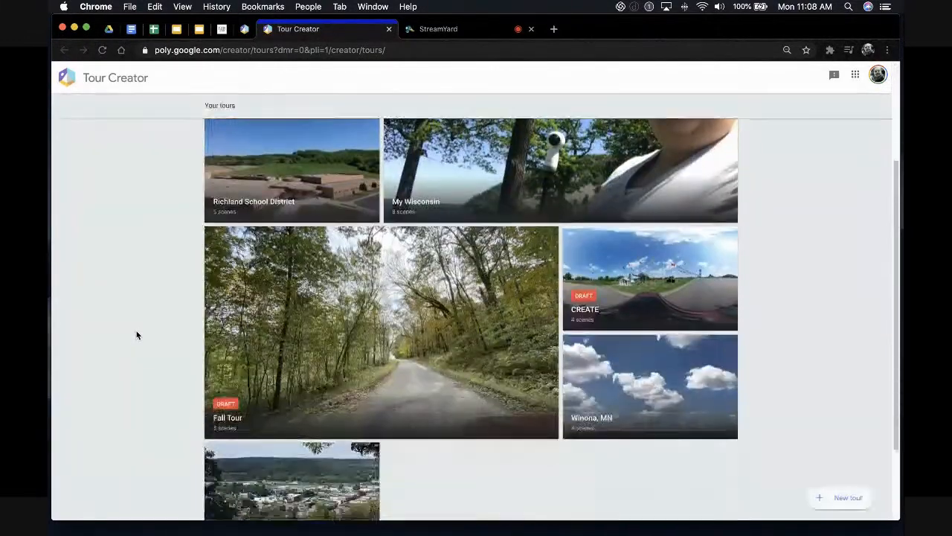
scroll(136, 335, down, 2)
scroll(136, 335, up, 5)
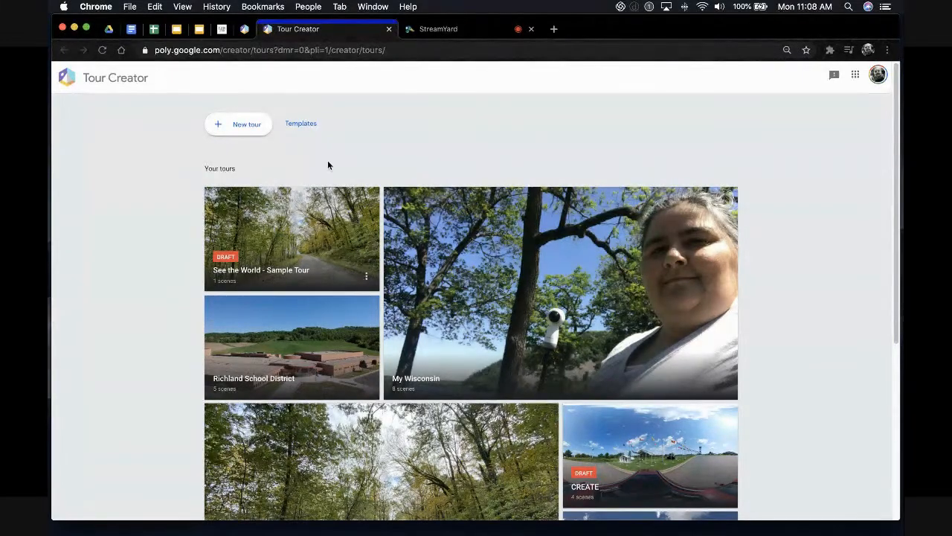
click(307, 127)
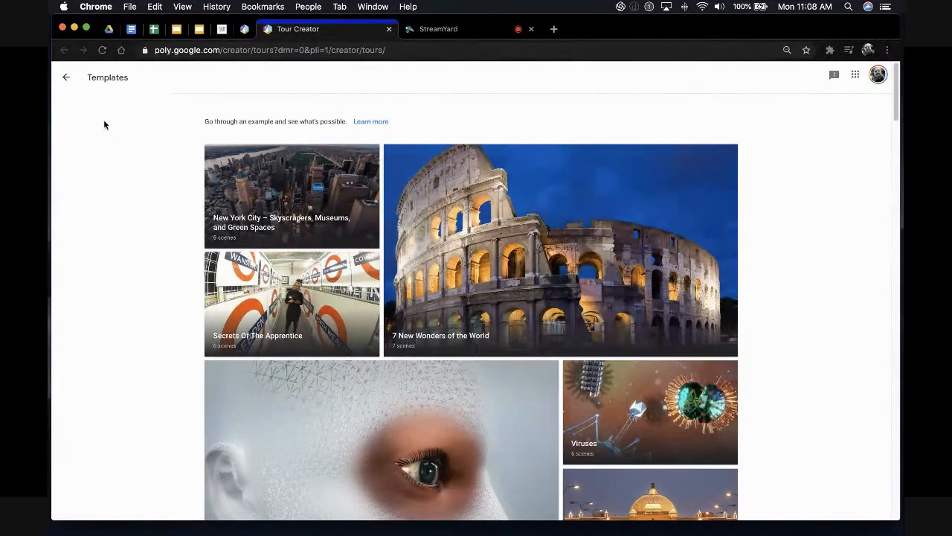
click(66, 79)
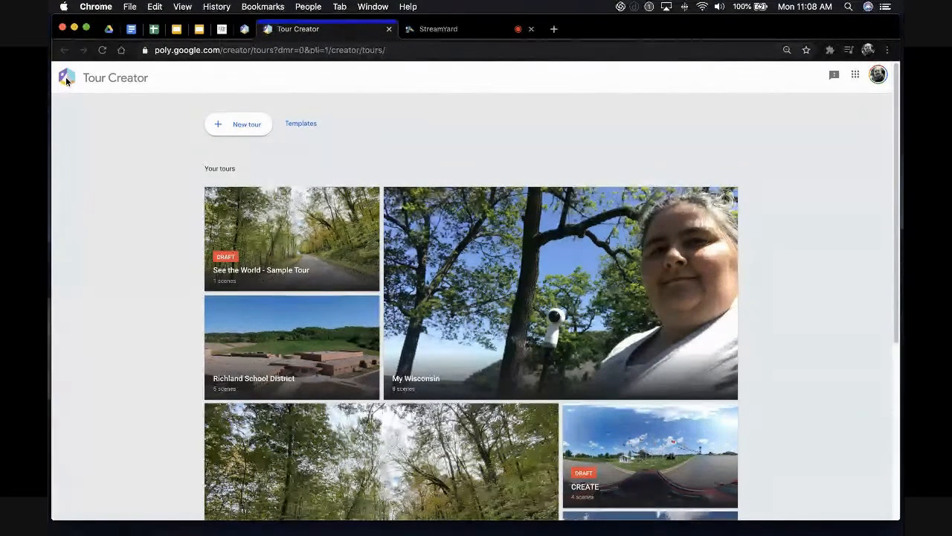
Step: Start a new tour with "capitol night pic.JPG" from the Desktop folder "Google Tour Builder Session Resources" as its cover photo
click(240, 128)
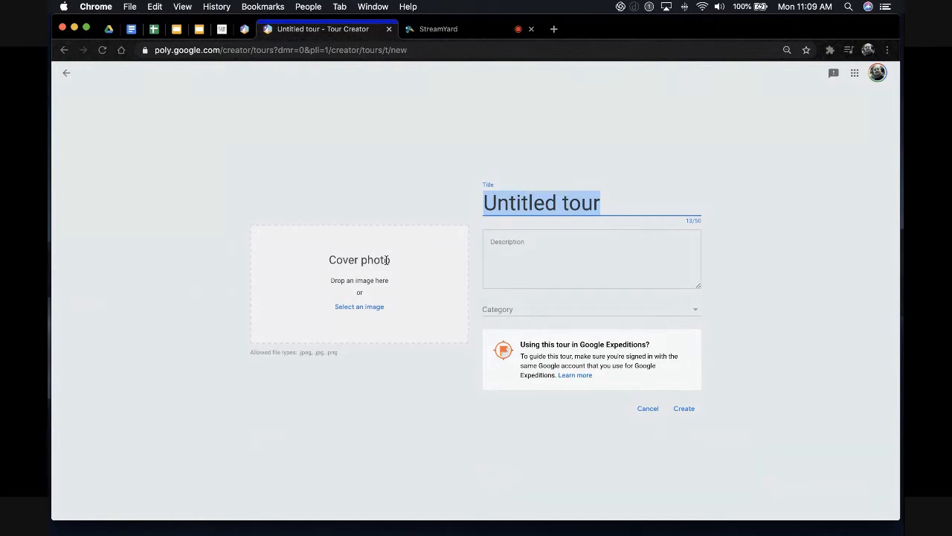
click(367, 309)
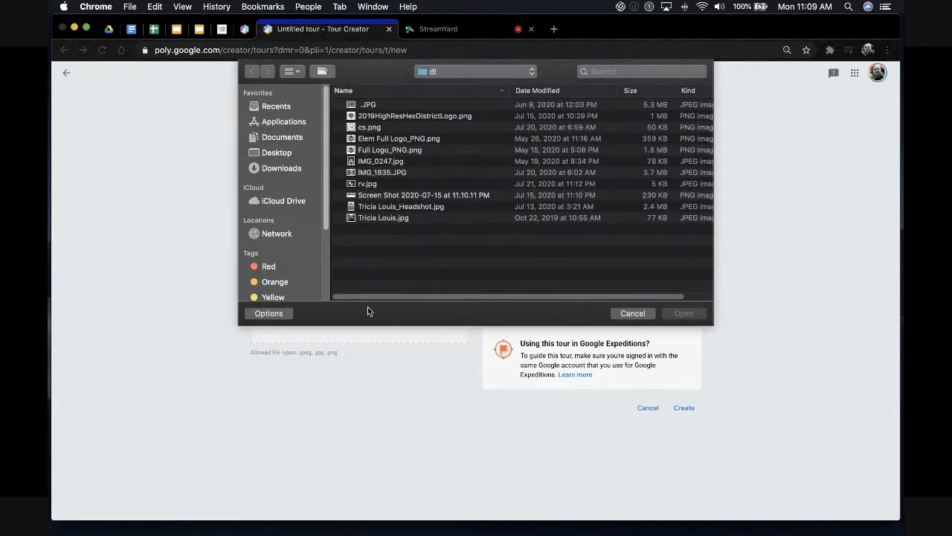
click(282, 153)
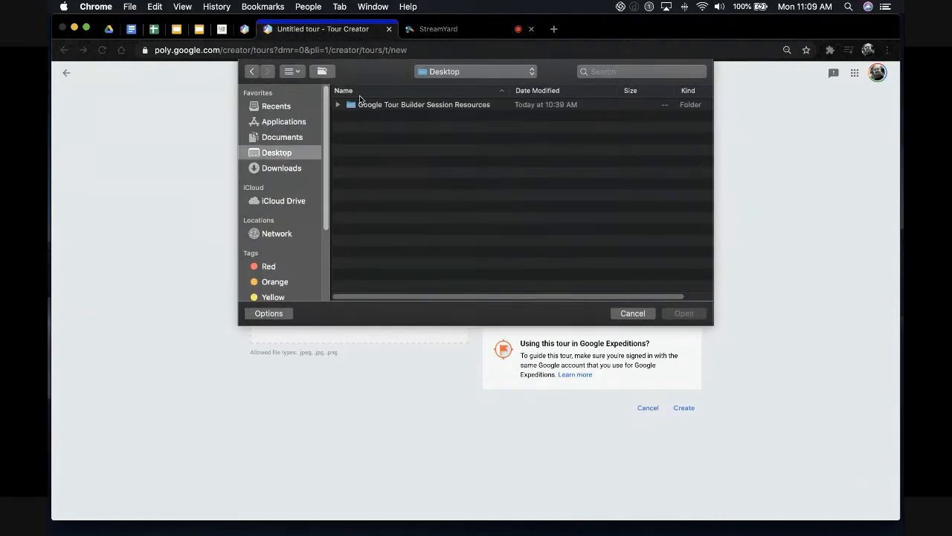
click(338, 105)
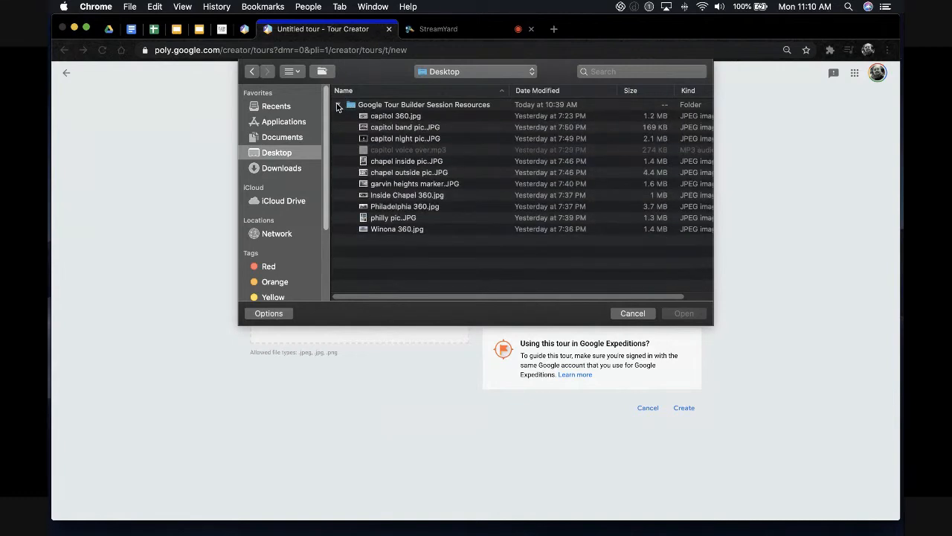
click(385, 142)
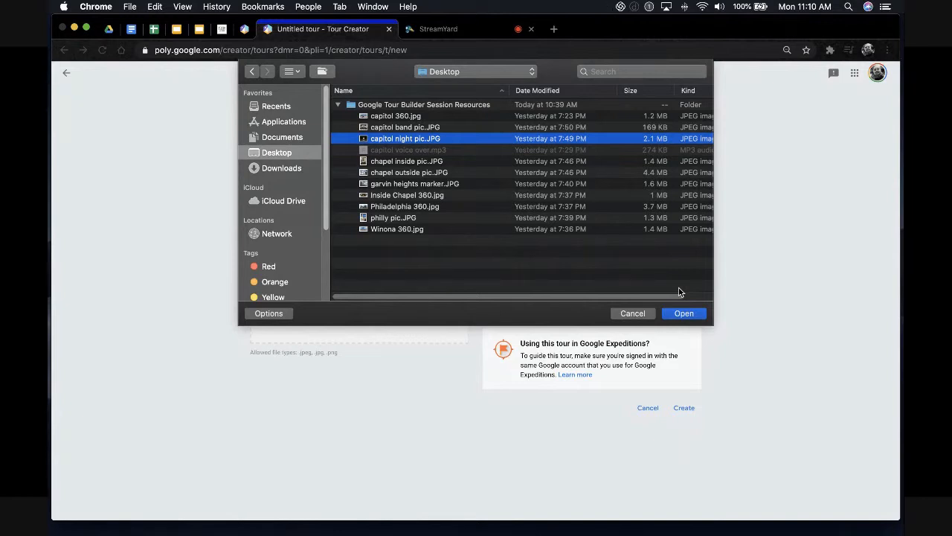
click(685, 313)
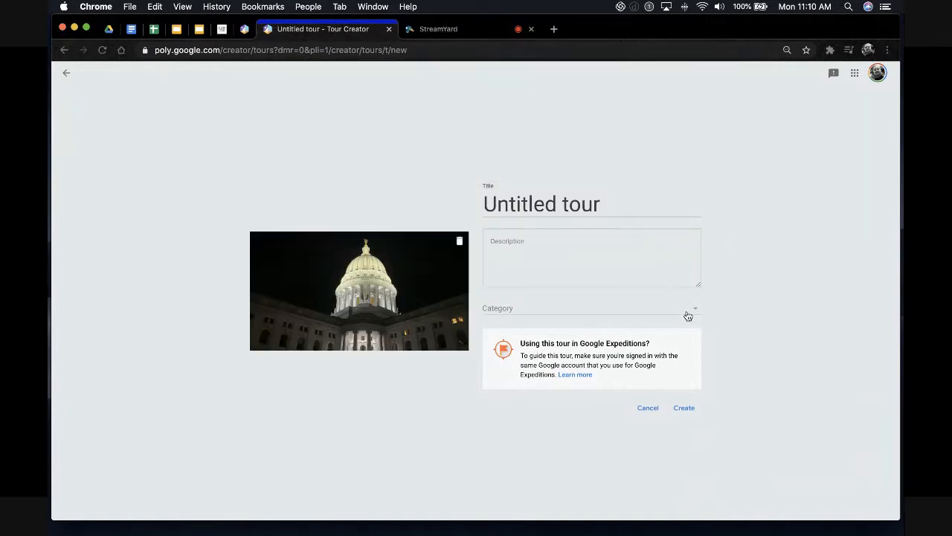
Step: Replace the tour's default title with "Our Sample Tour Creator File"
click(561, 202)
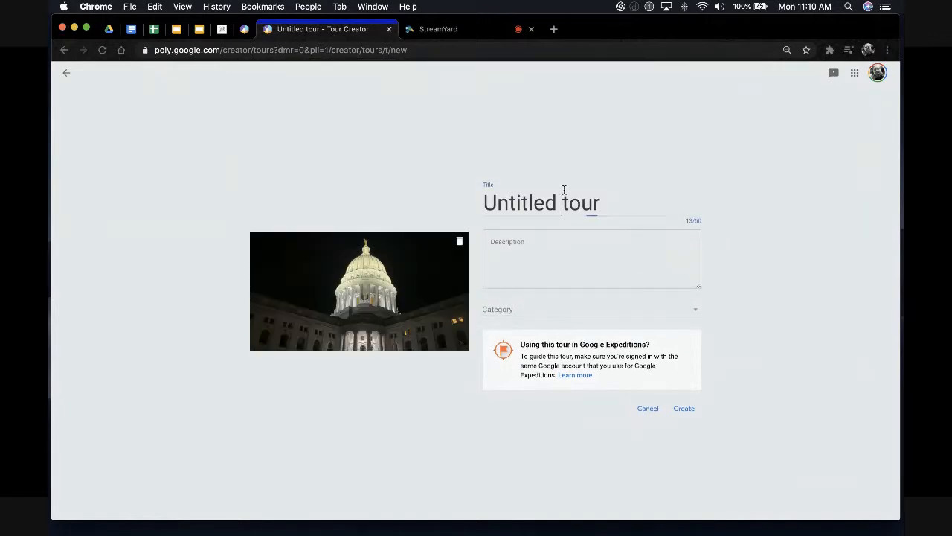
triple_click(557, 200)
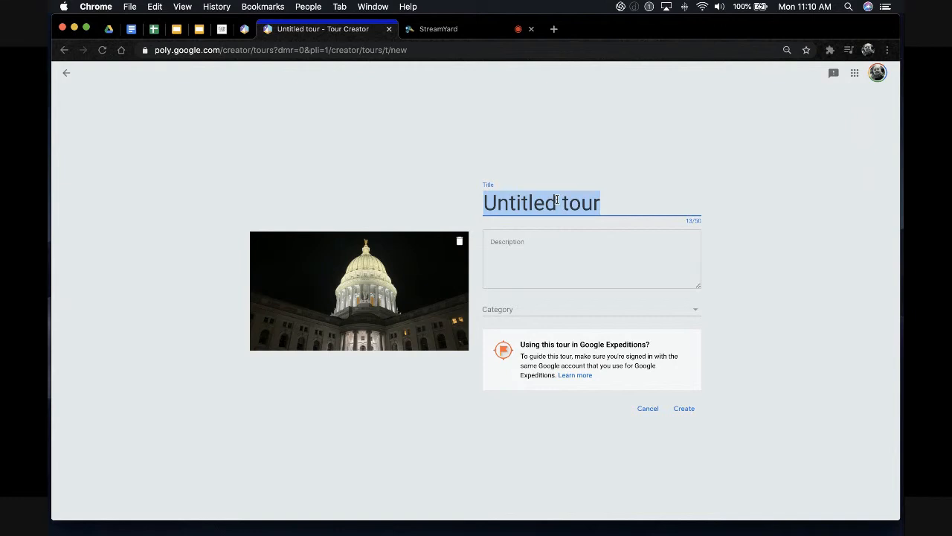
text(Our S)
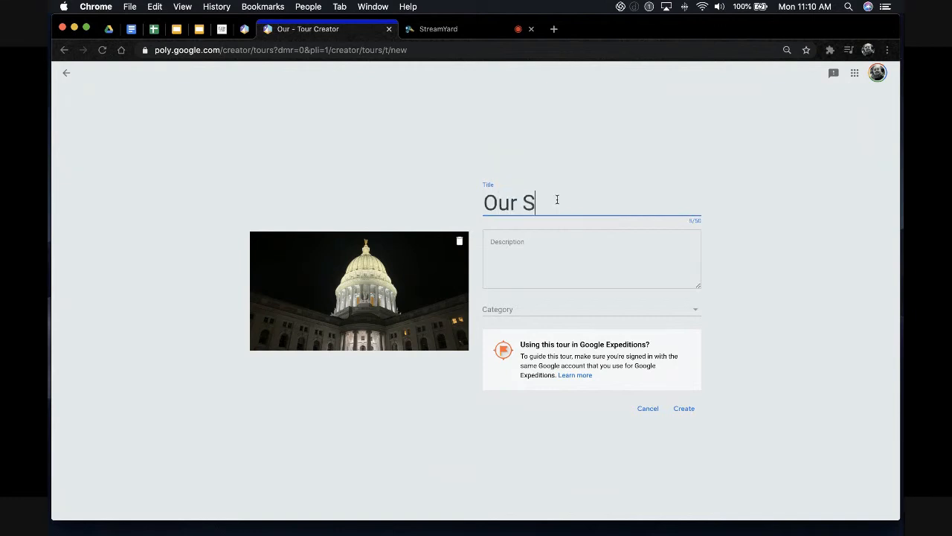
text(ample Tour )
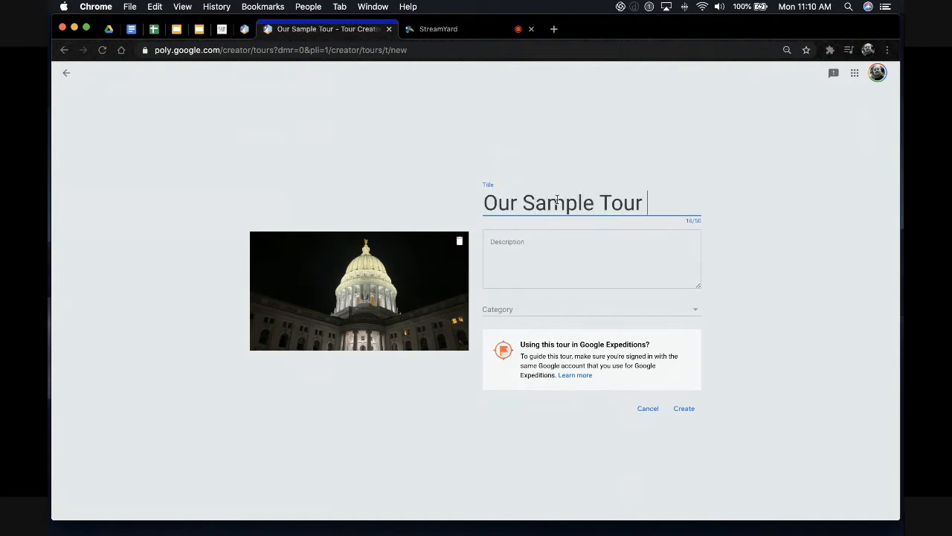
text(Creator File)
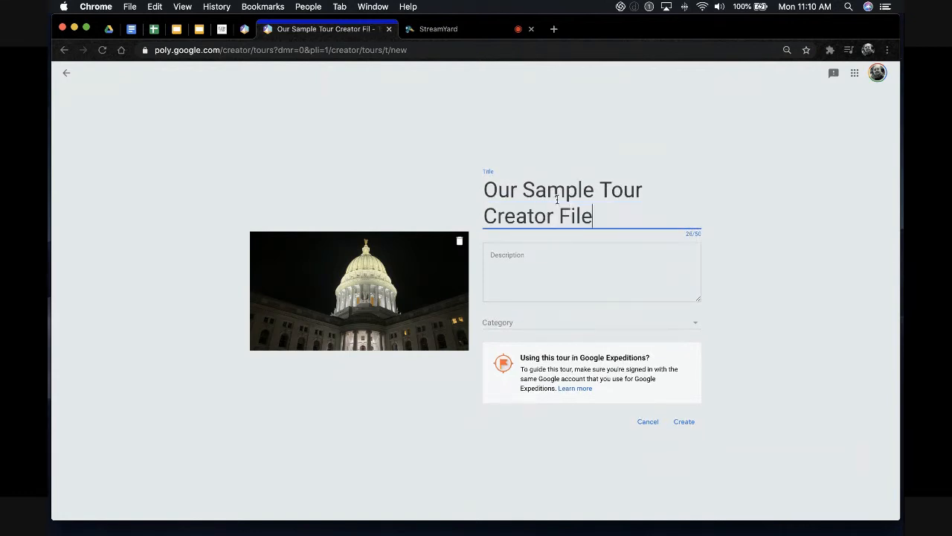
Step: Enter the tour description "This is used in the demonstration of Google Tour Creator."
click(590, 273)
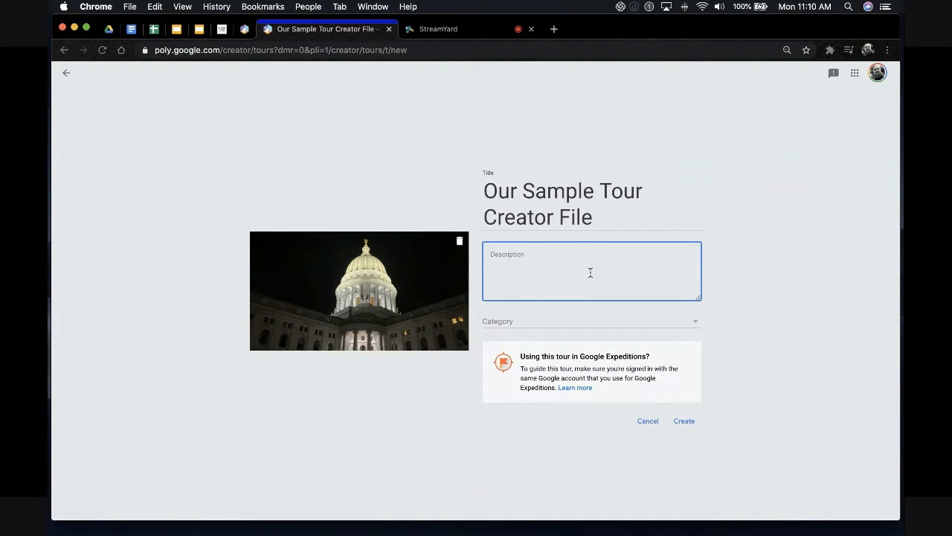
text(This is used in the demonstration of the)
key(BackSpace)
key(BackSpace)
key(BackSpace)
text(Google Tour Creator)
Step: Set the tour's category to Places & Scenes and create the tour
click(697, 325)
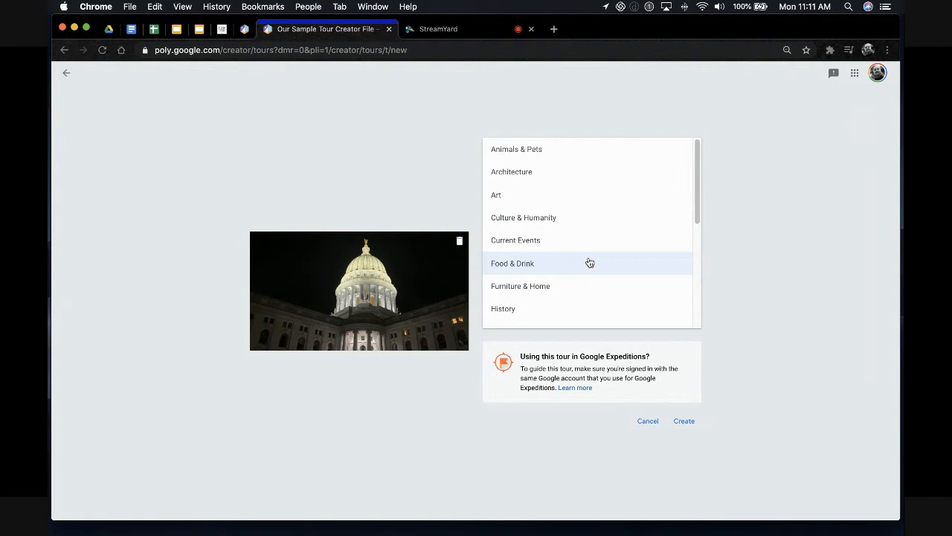
scroll(589, 262, down, 5)
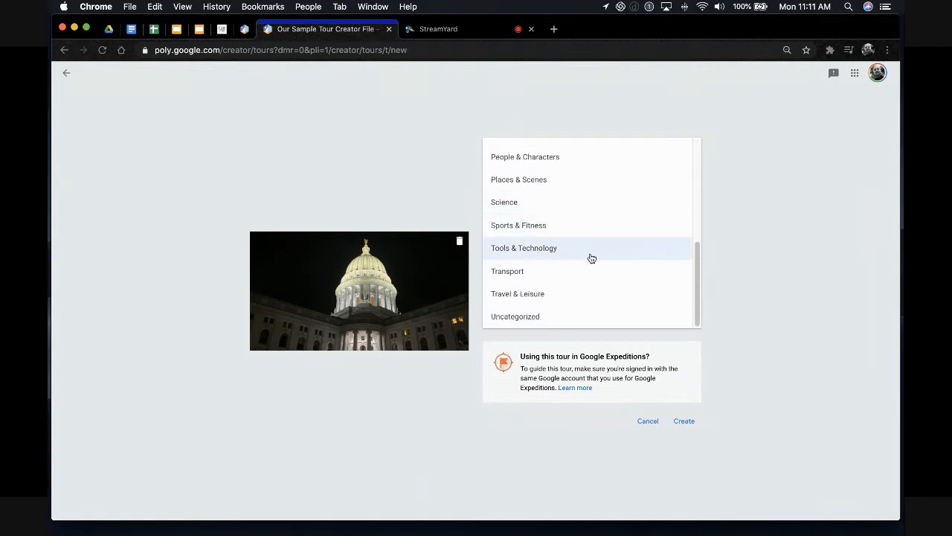
scroll(592, 259, up, 3)
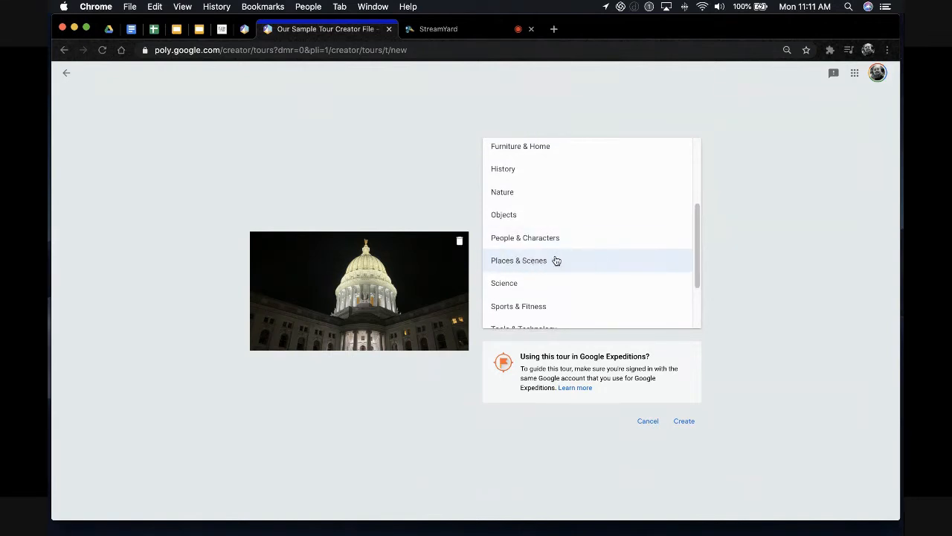
scroll(563, 249, up, 3)
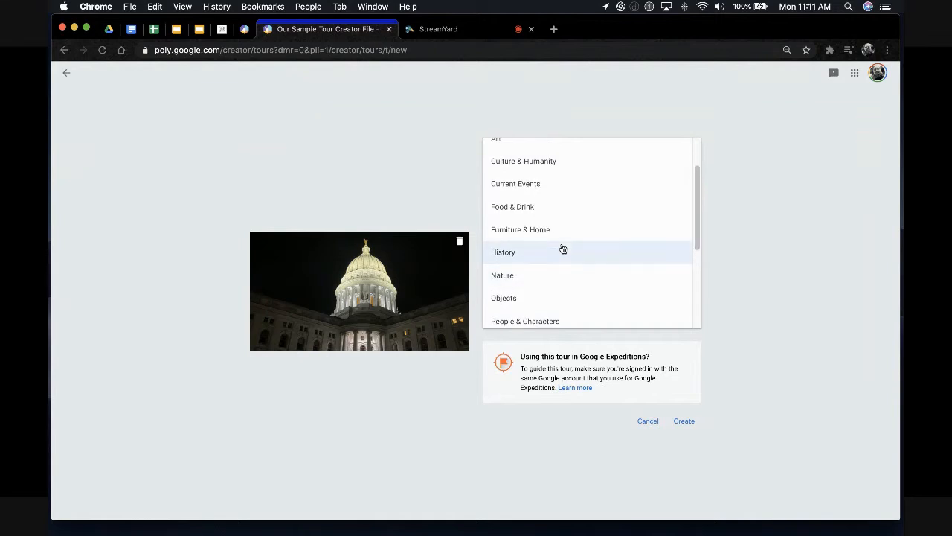
scroll(563, 250, down, 5)
scroll(563, 249, down, 3)
scroll(563, 249, up, 8)
scroll(563, 249, down, 5)
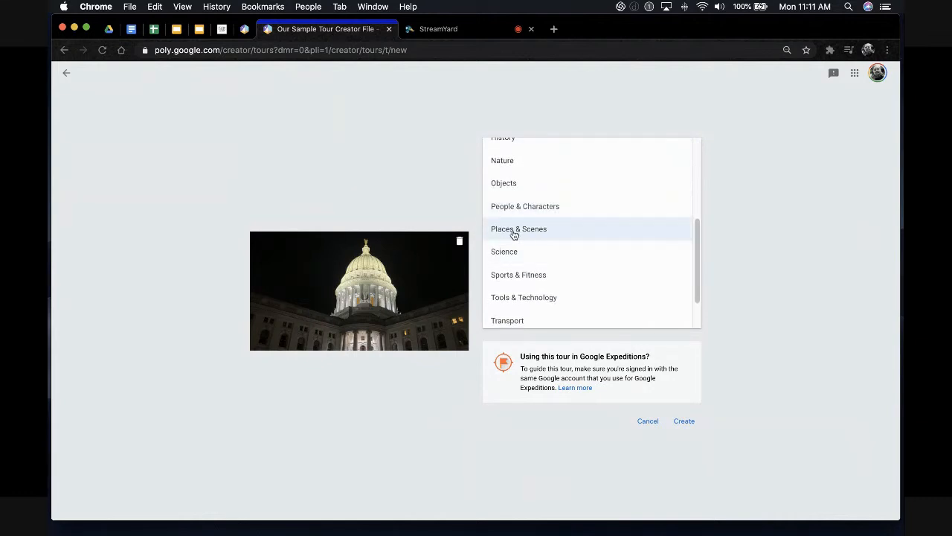
click(513, 232)
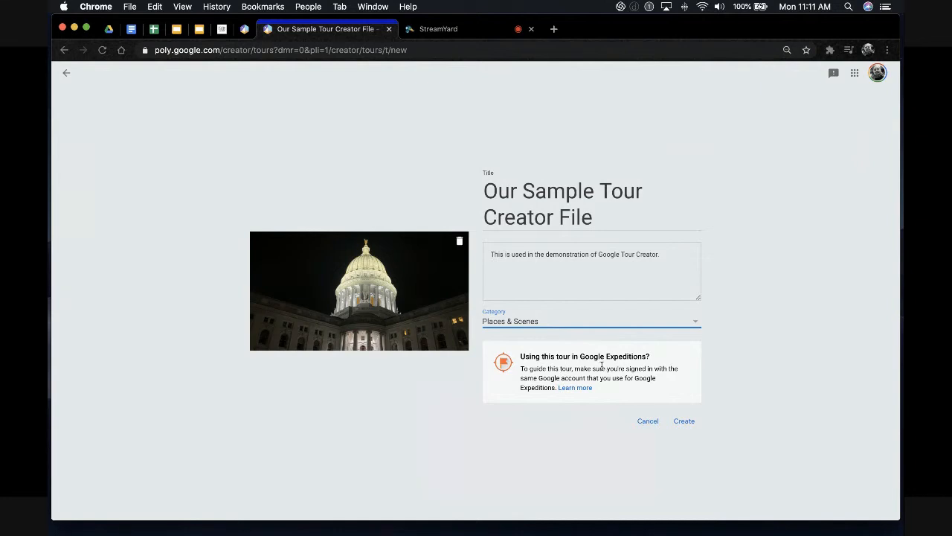
click(684, 421)
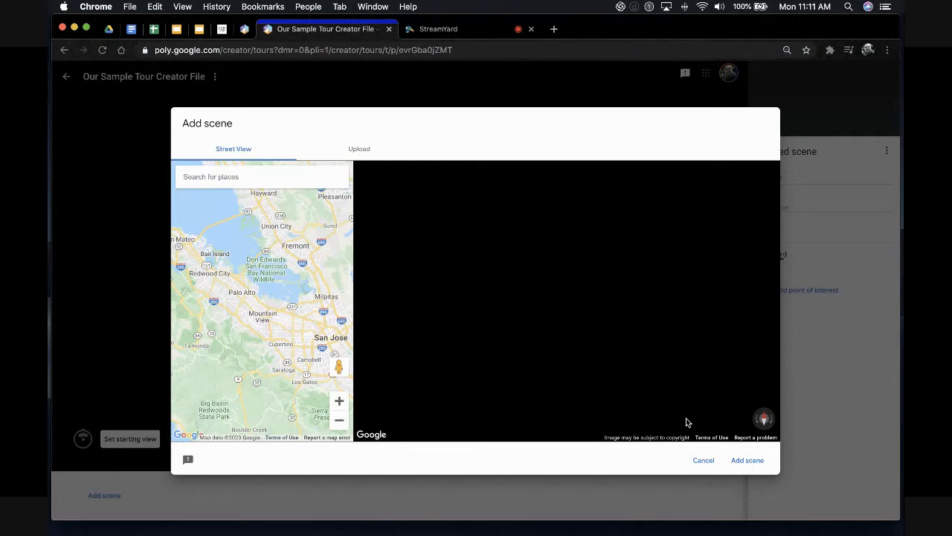
Step: Search Street View for the Wisconsin State Capitol in Madison and load its imagery for the new scene
click(214, 180)
text(wis)
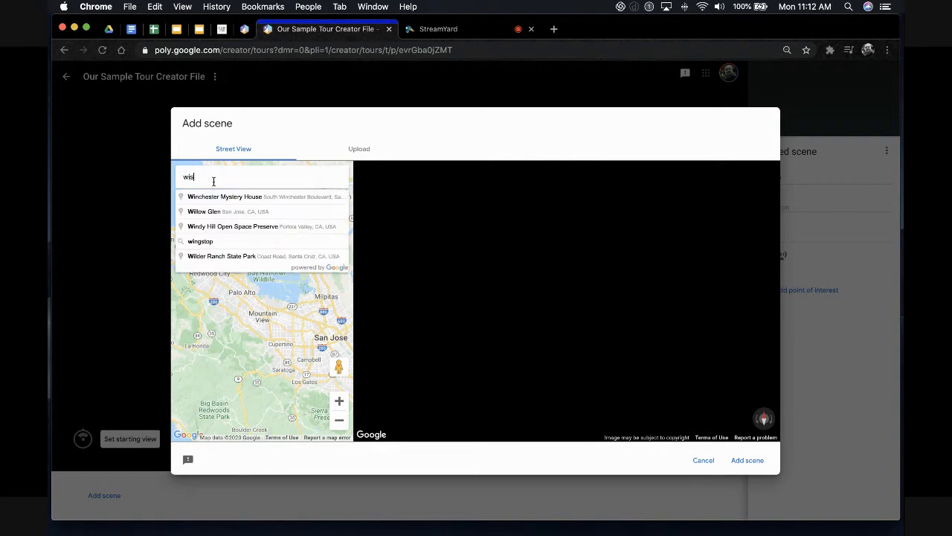
text(consin state capi)
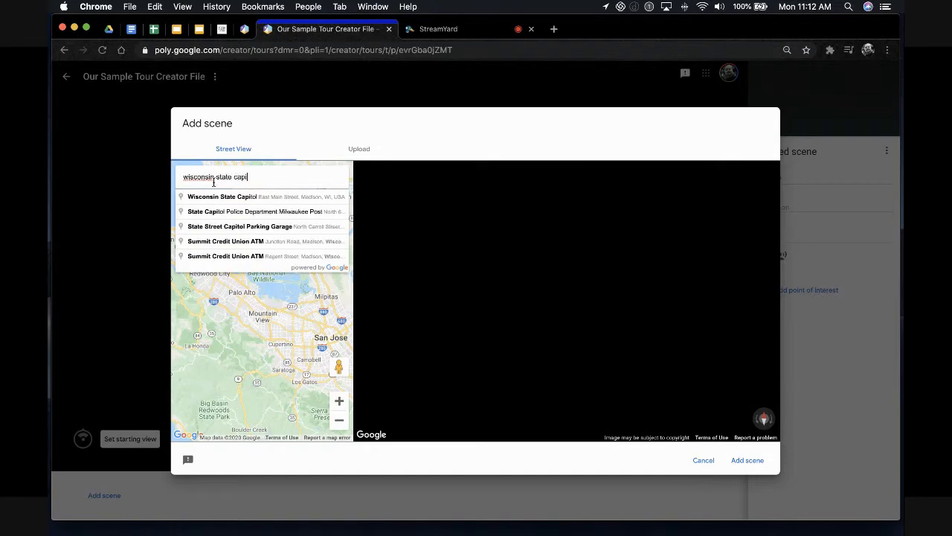
click(215, 196)
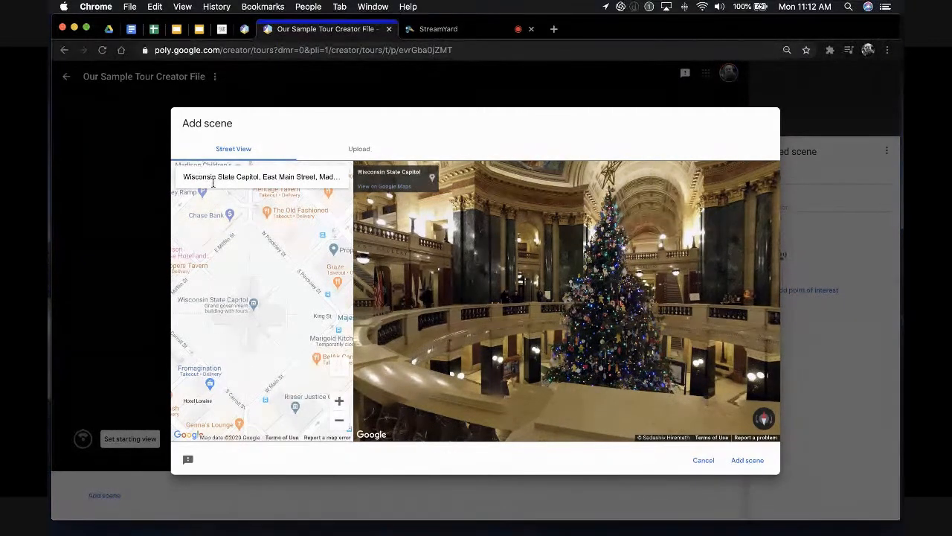
Step: Search Street View for "downtown madison, wi" in the new scene
triple_click(214, 180)
text(do)
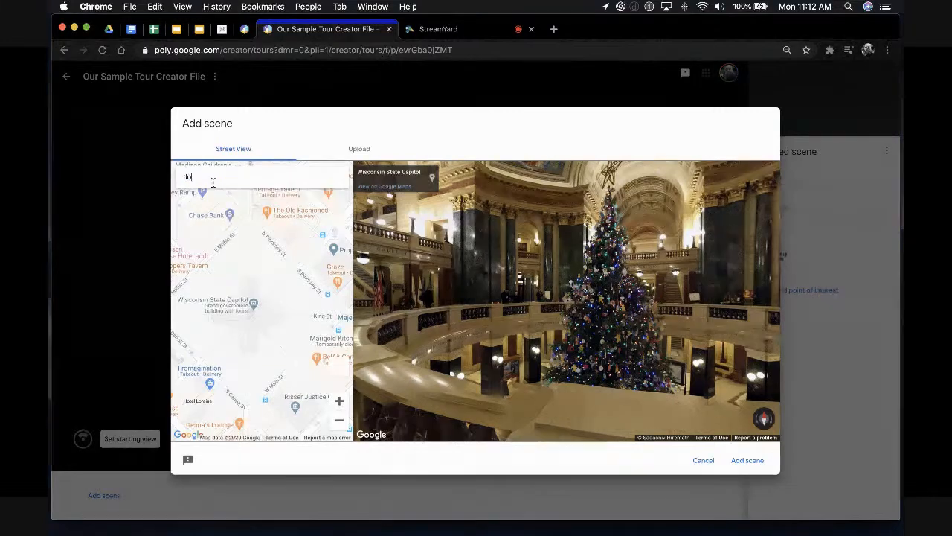
text(wntown madison, wi)
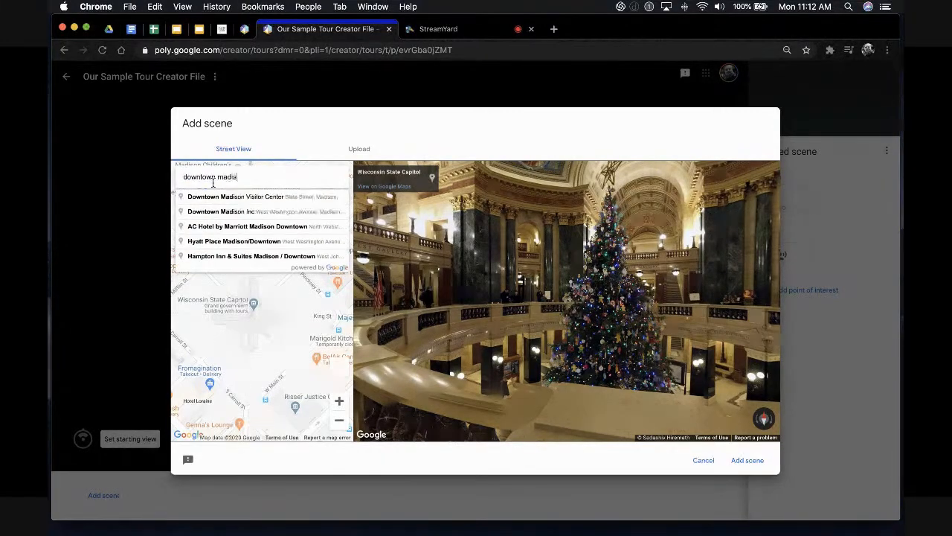
key(Return)
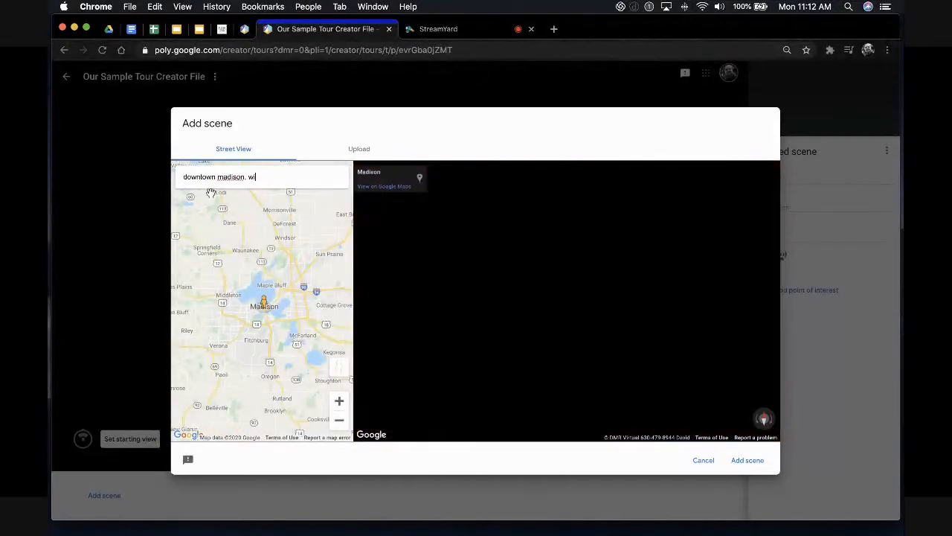
Step: Place the Street View figure on the map beside the Wisconsin State Capitol and add that exterior imagery as the scene
click(340, 401)
click(339, 402)
click(339, 402)
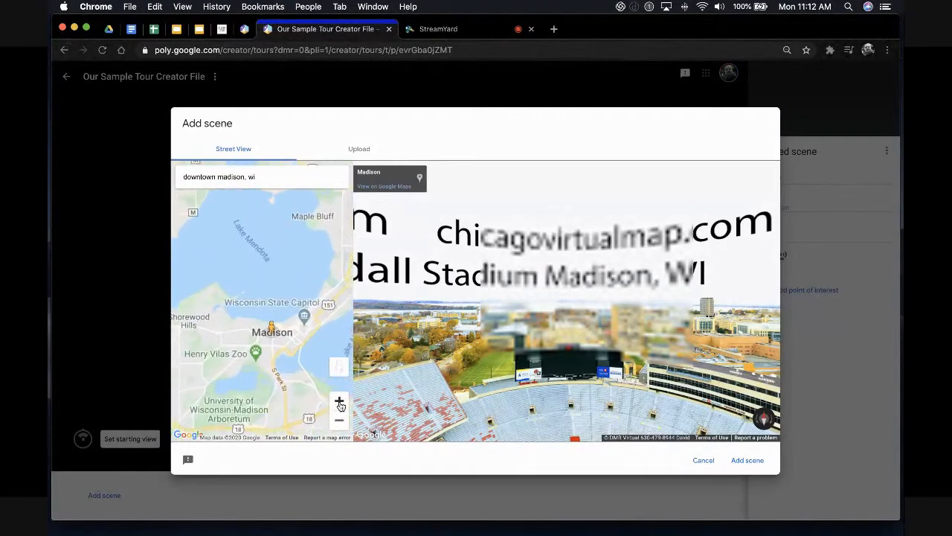
click(340, 402)
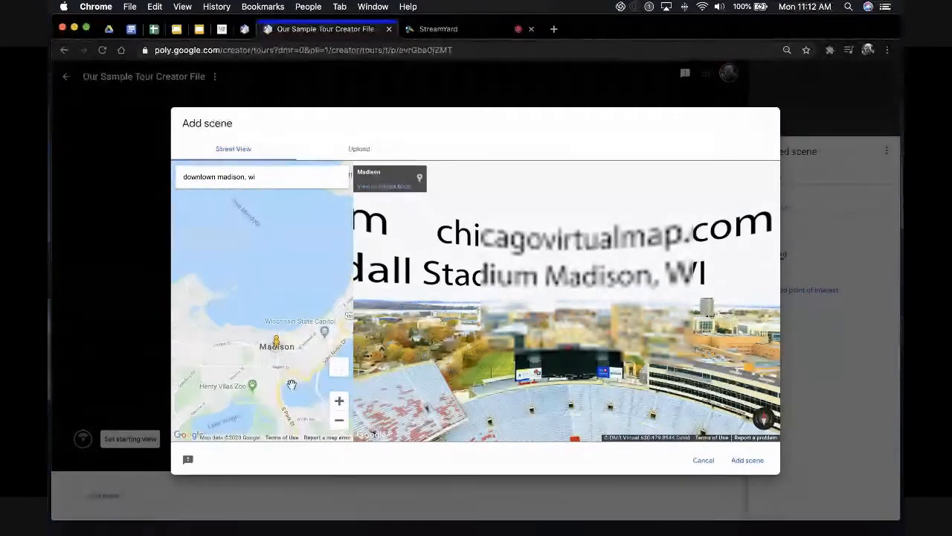
click(339, 402)
click(339, 403)
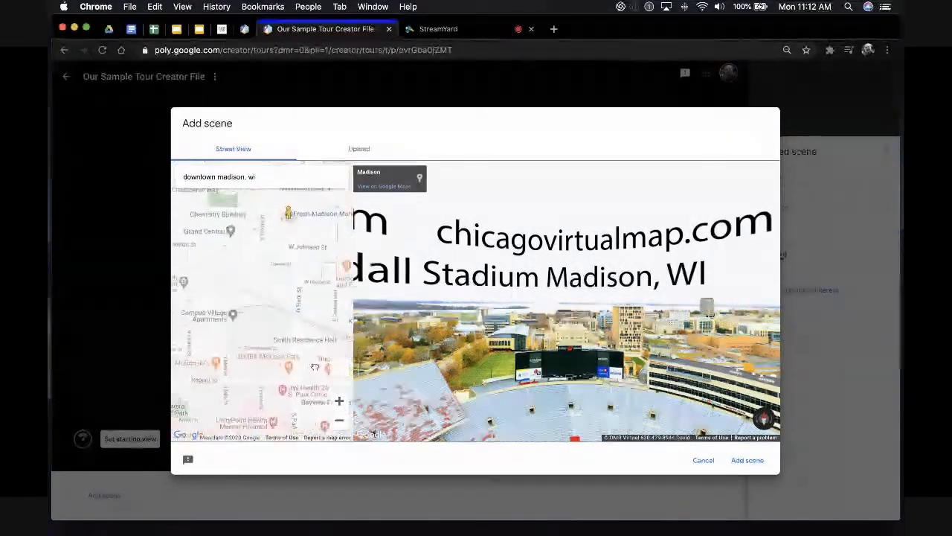
click(339, 420)
click(339, 420)
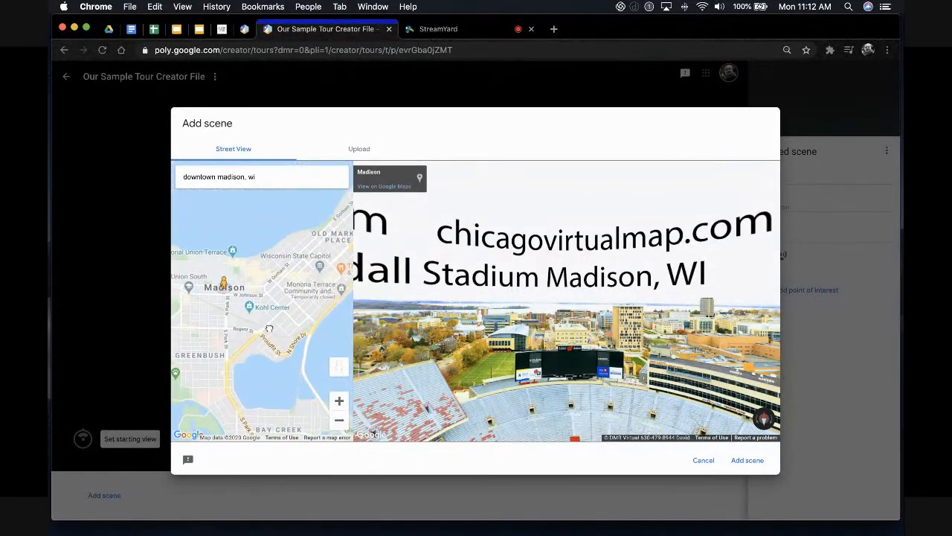
drag(269, 328, 241, 335)
click(340, 403)
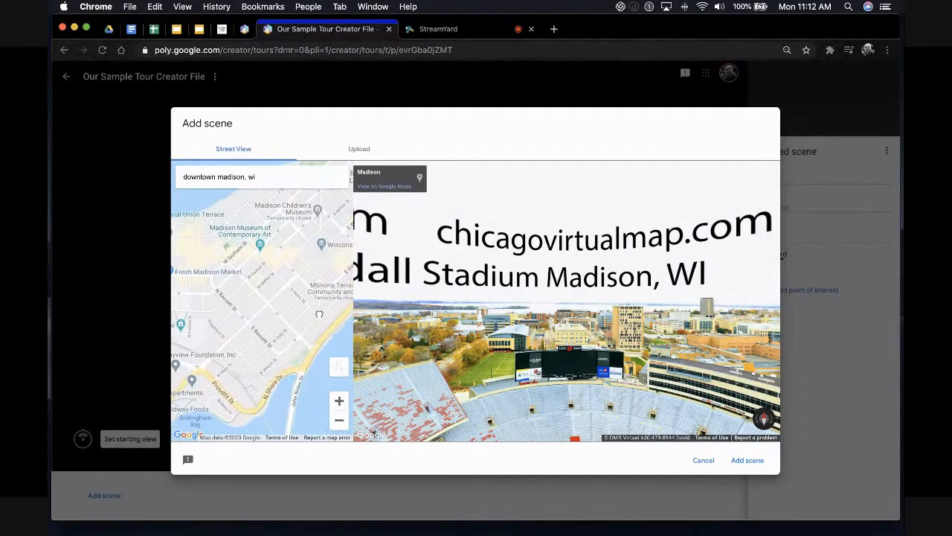
drag(319, 314, 277, 334)
click(340, 403)
click(339, 403)
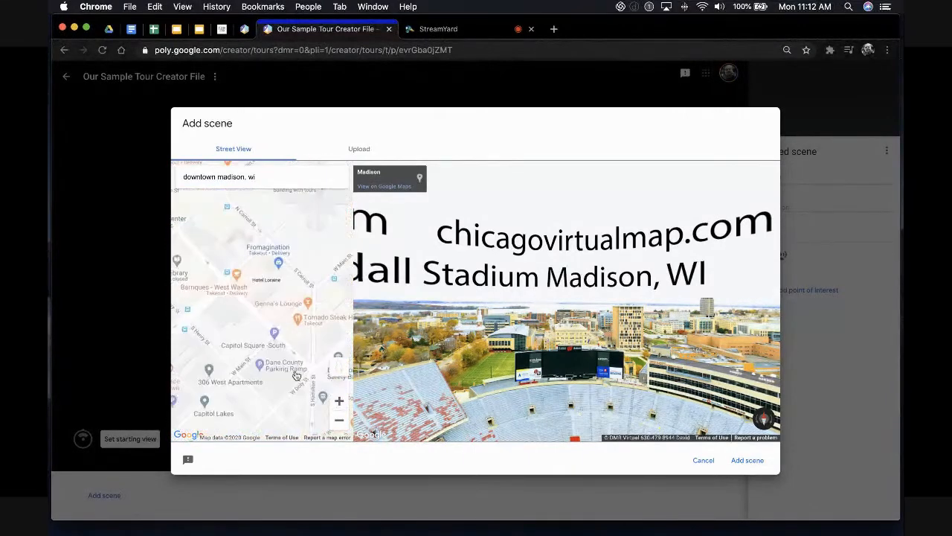
click(340, 420)
click(340, 420)
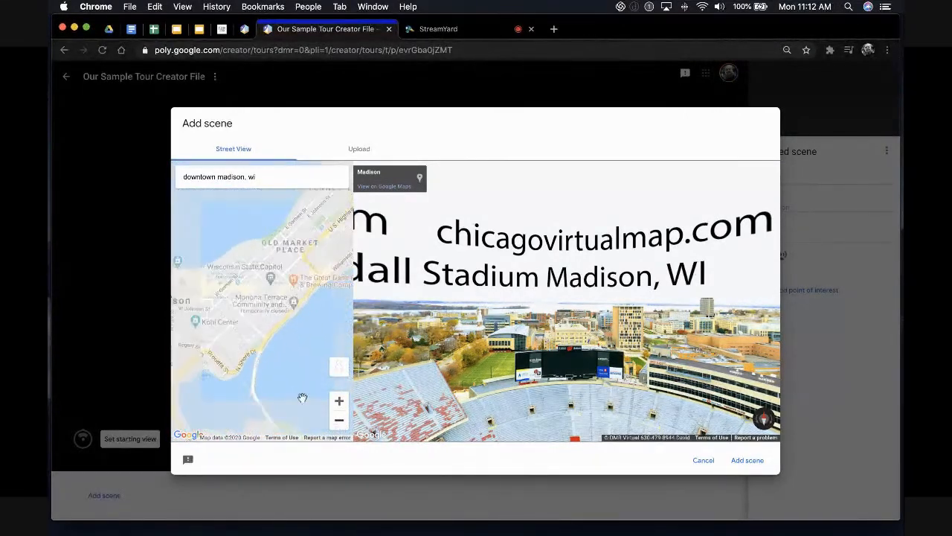
drag(338, 366, 269, 279)
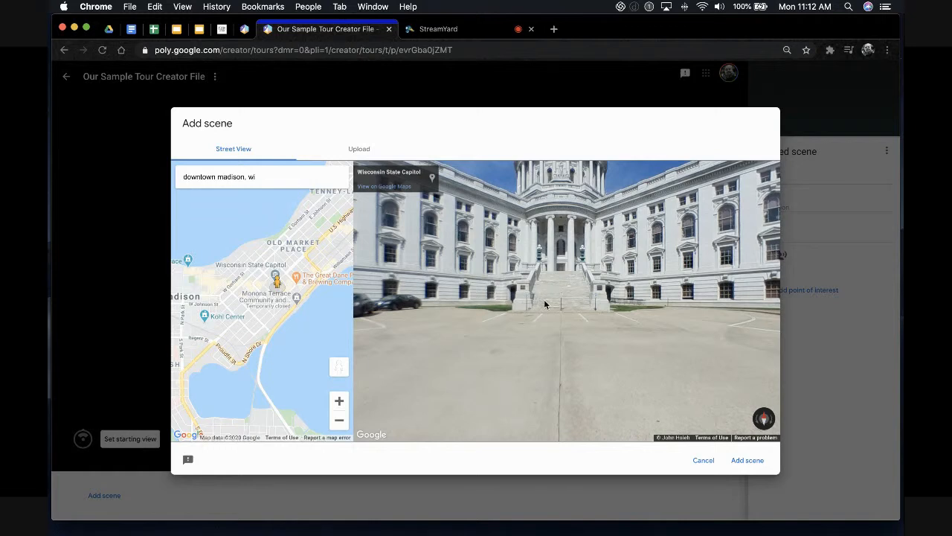
click(747, 460)
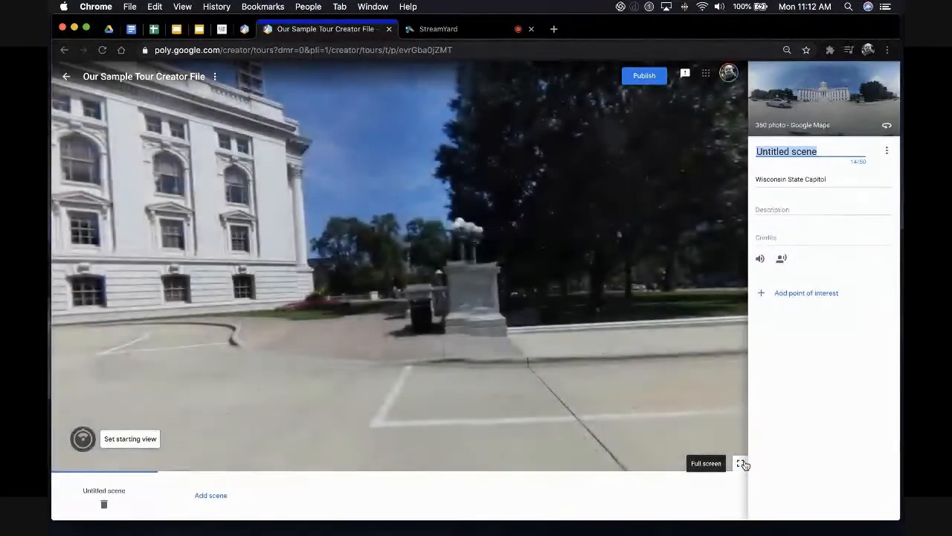
Step: Set and save the scene's starting view facing the Capitol's front staircase and dome
drag(304, 251, 93, 256)
drag(613, 258, 430, 293)
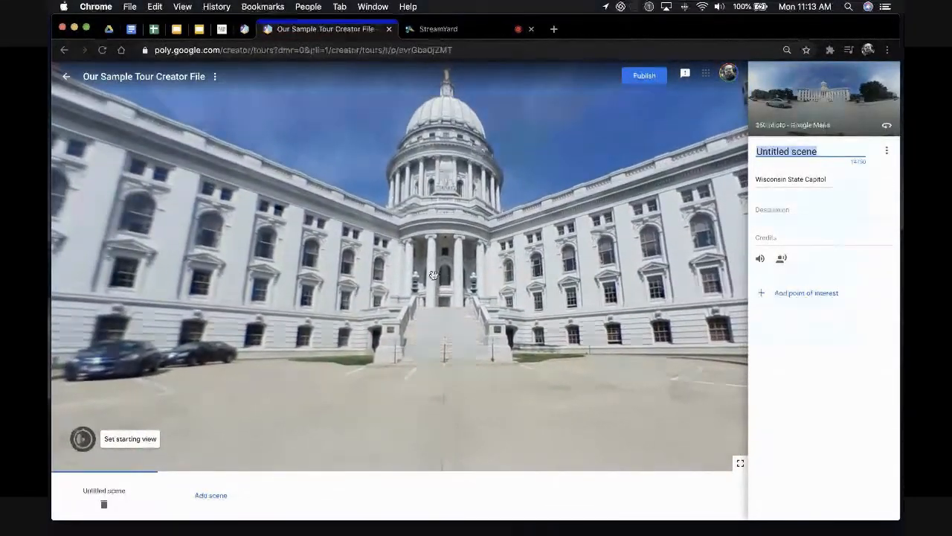
click(132, 439)
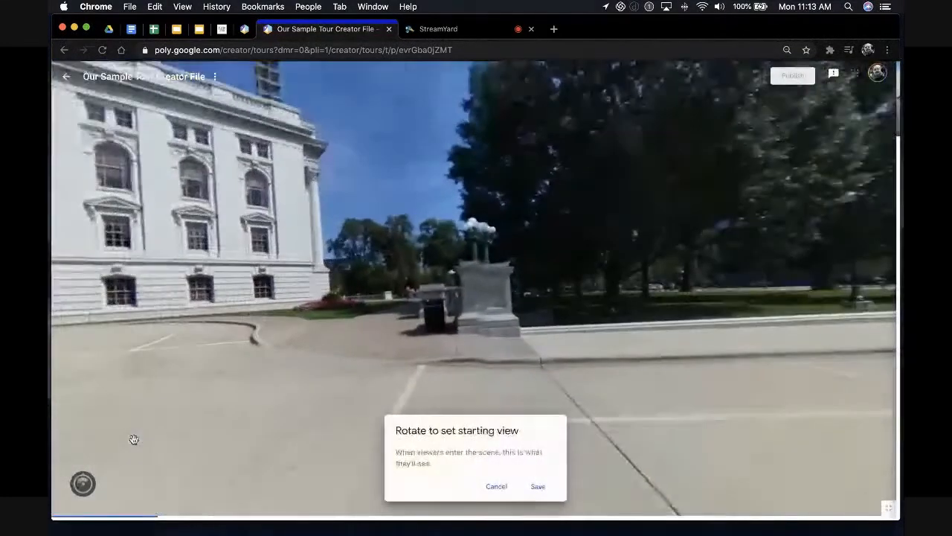
drag(183, 369, 253, 301)
drag(368, 255, 378, 277)
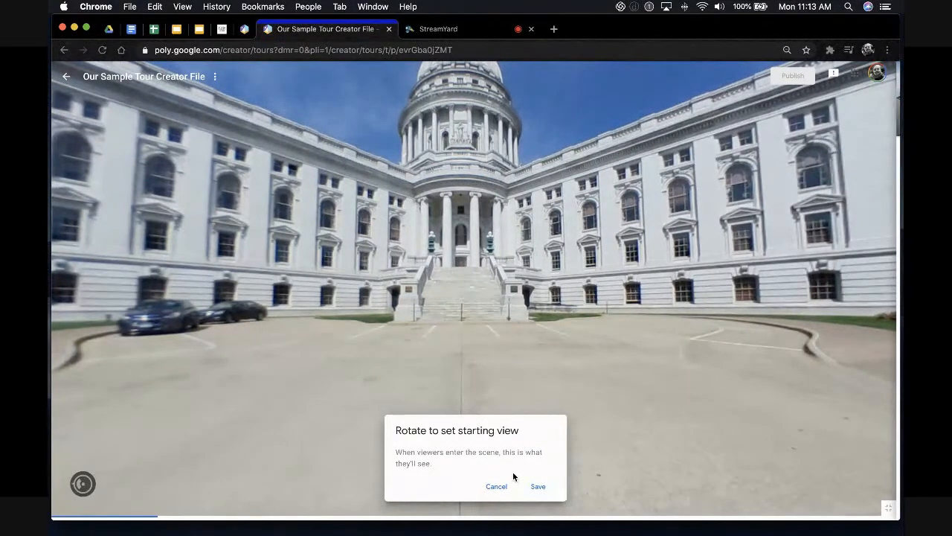
click(539, 487)
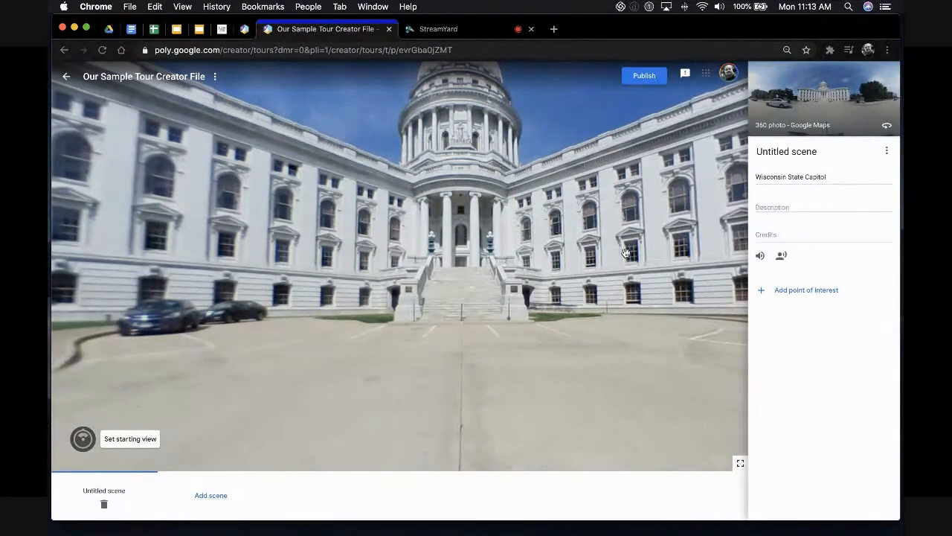
Step: Replace the scene's default title with "Capitol #1"
triple_click(785, 151)
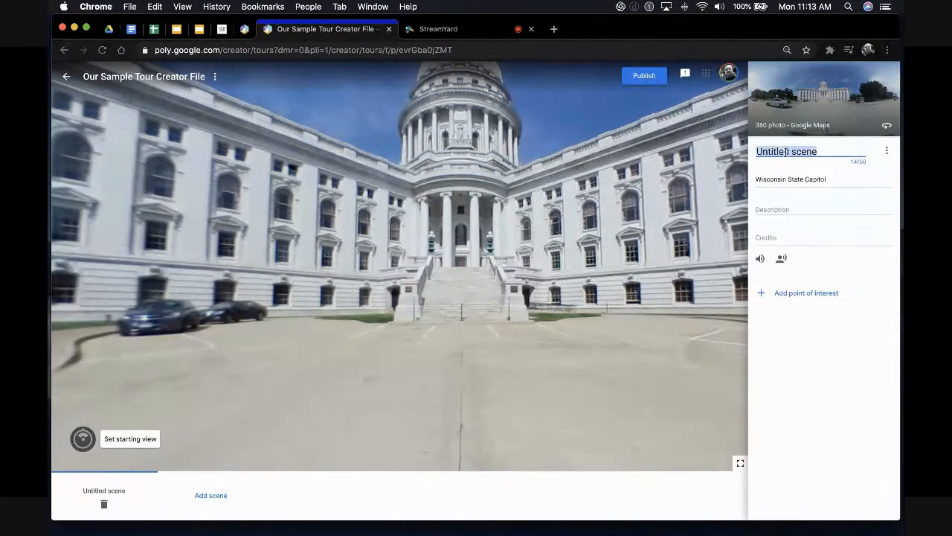
text(Cap)
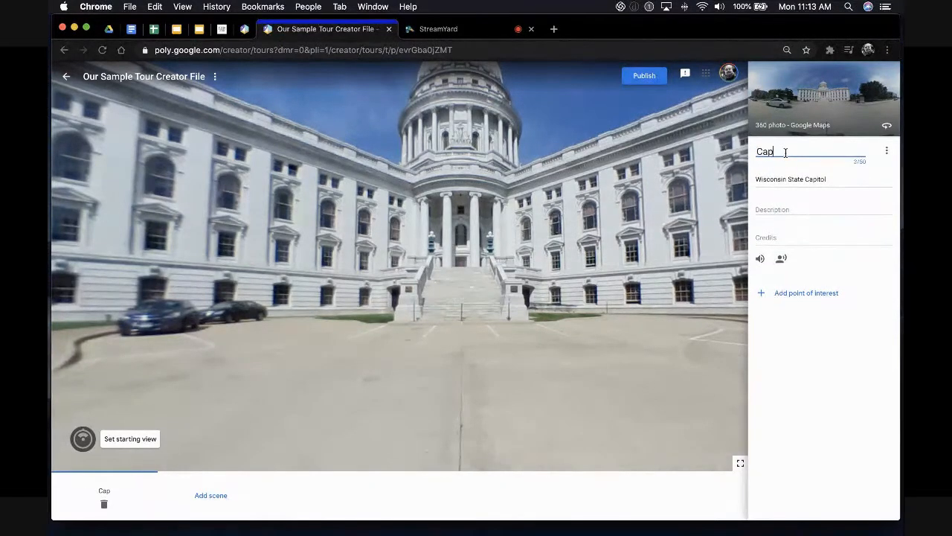
text(itol #1)
click(784, 209)
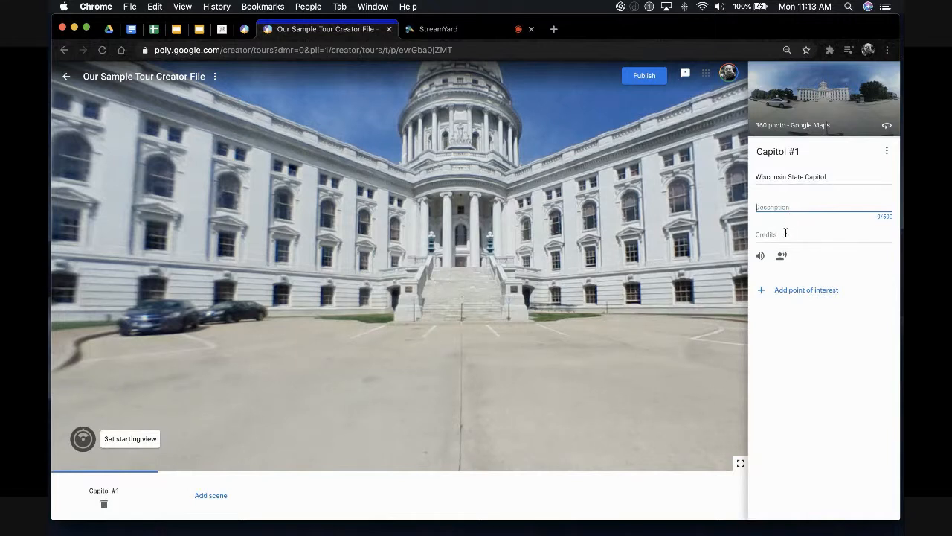
Step: Add a point of interest at the top of the Capitol's staircase and title it "Entrance to the building"
click(789, 292)
mouse_move(476, 268)
mouse_down()
mouse_move(476, 170)
mouse_move(415, 155)
mouse_move(472, 151)
mouse_move(407, 155)
mouse_move(450, 209)
mouse_move(461, 255)
mouse_up()
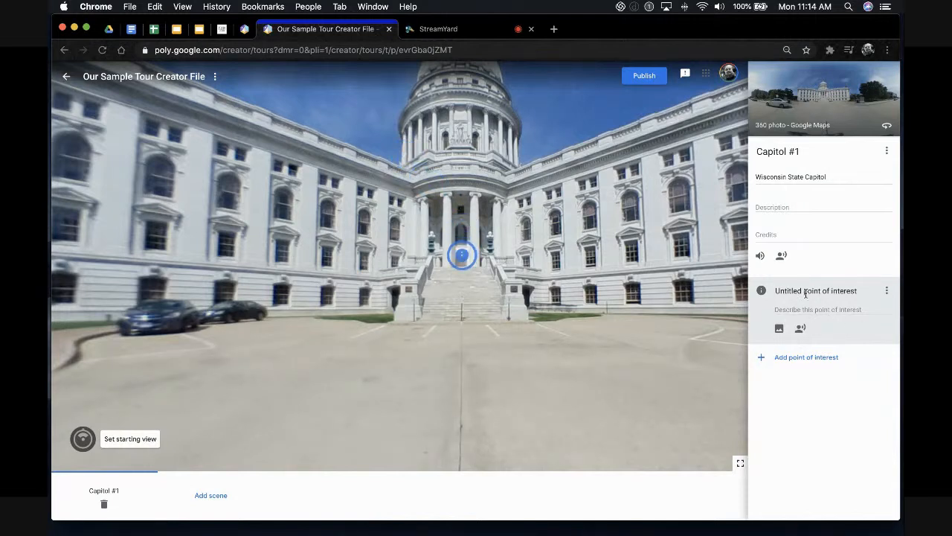
click(796, 291)
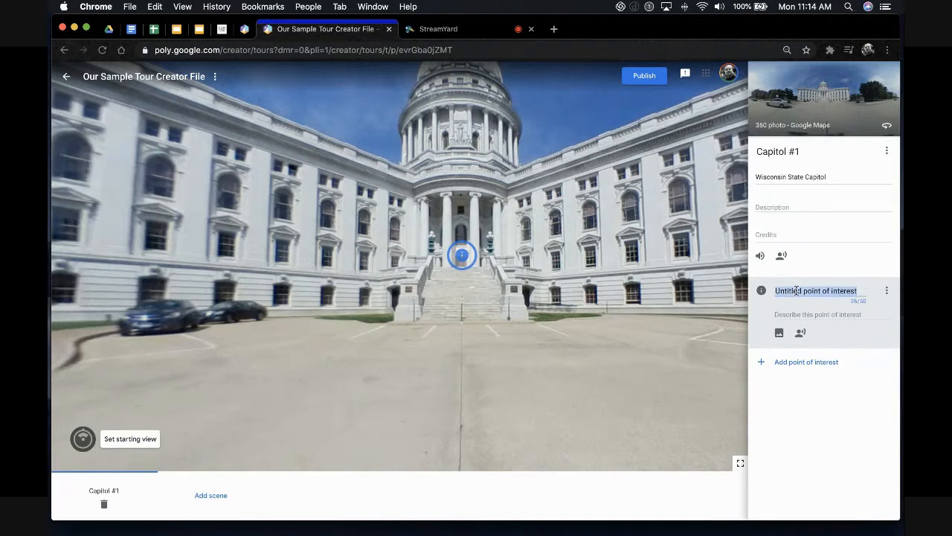
text(Entrance to the building)
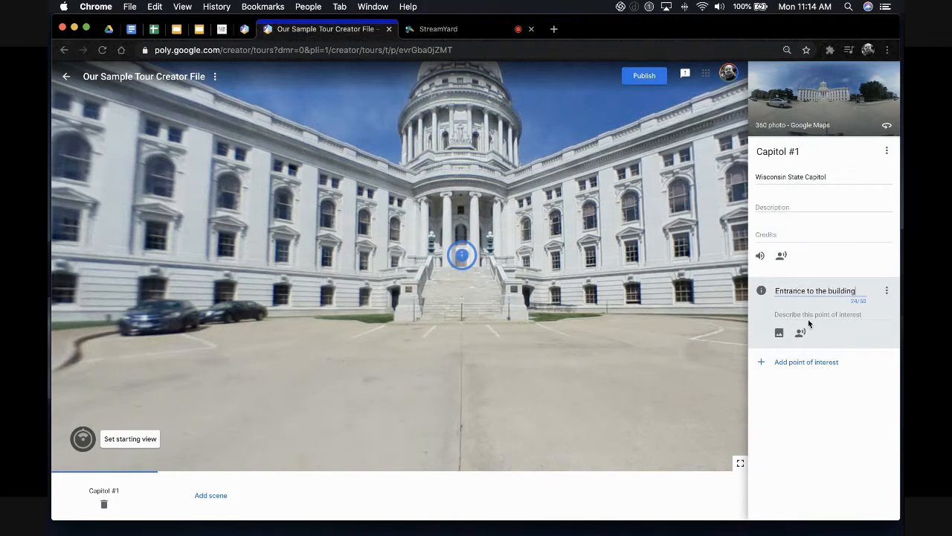
Step: Describe the entrance point of interest as "This is one of the entrances into the building."
click(808, 316)
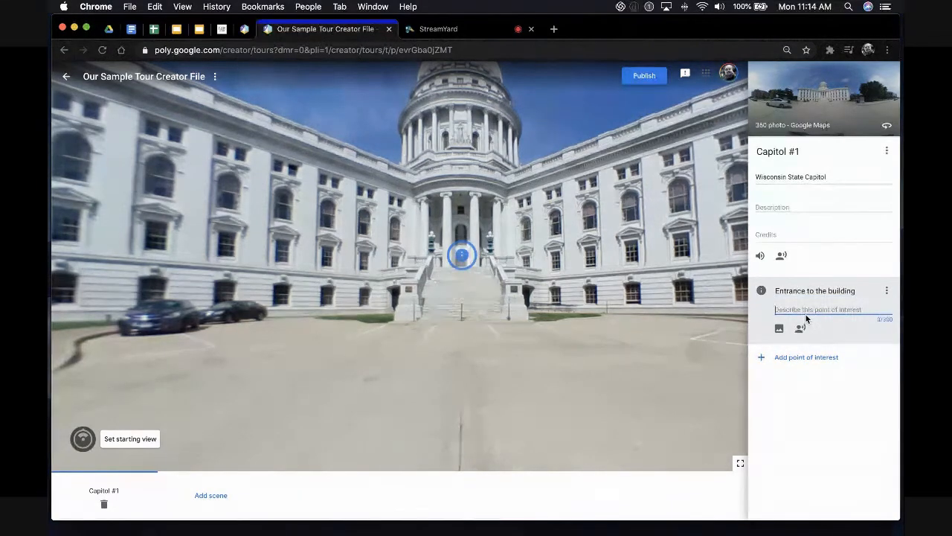
click(807, 289)
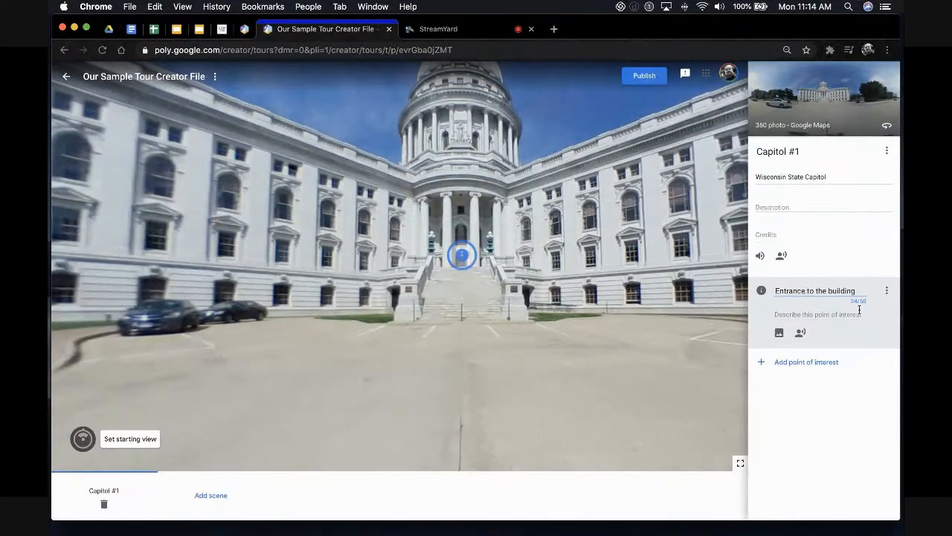
click(811, 313)
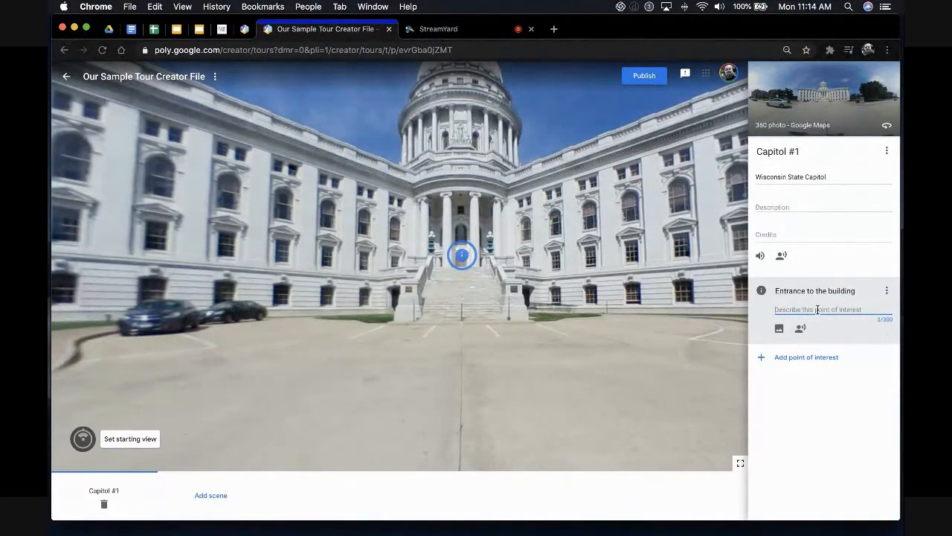
text(This is one of the entrances into the building.)
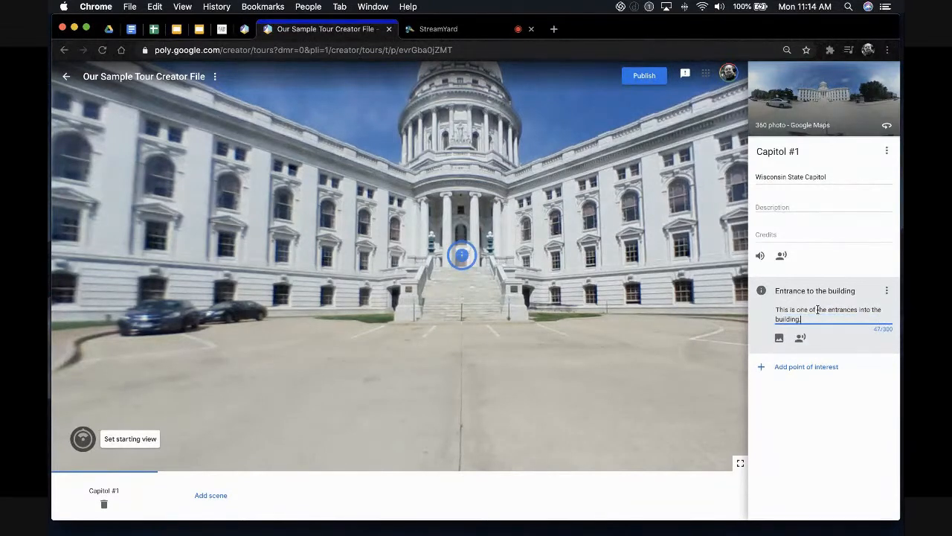
Step: Add a second point of interest just left of the Capitol's staircase and attach "capitol night pic.JPG" as its image overlay
click(762, 368)
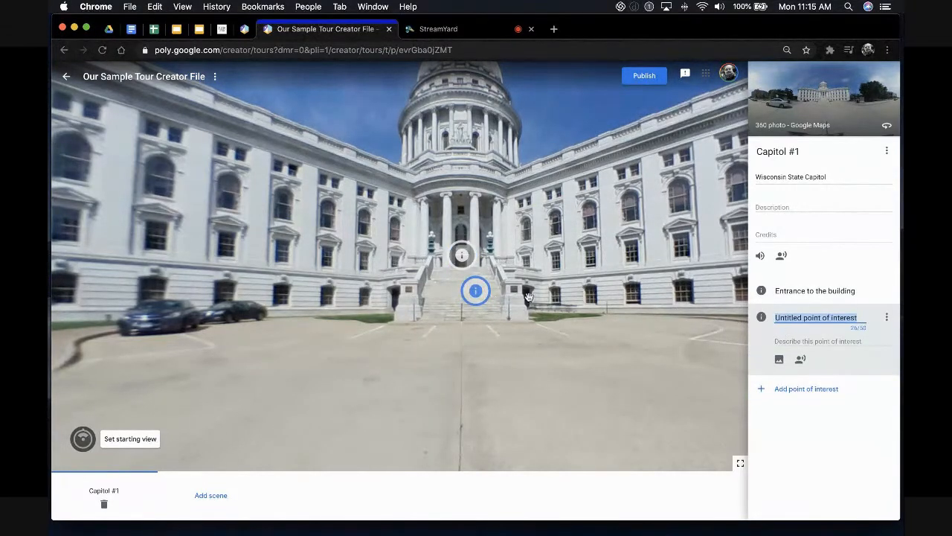
mouse_move(474, 296)
mouse_down()
mouse_move(538, 266)
mouse_move(540, 278)
mouse_move(482, 298)
mouse_move(392, 284)
mouse_up()
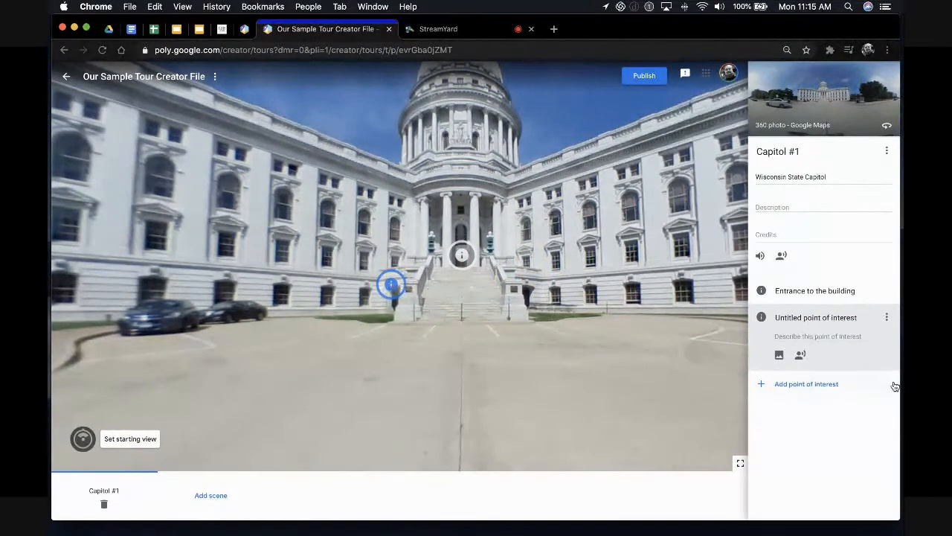
click(778, 357)
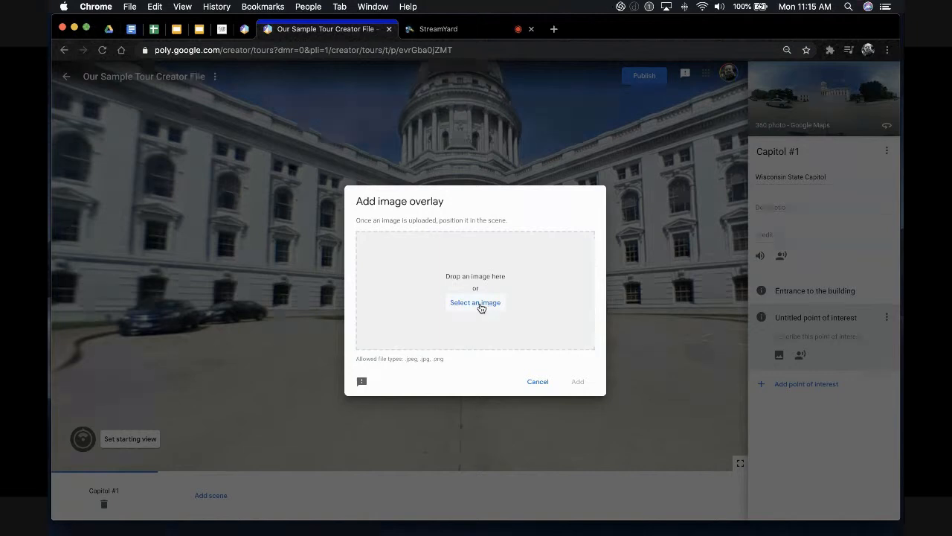
click(481, 306)
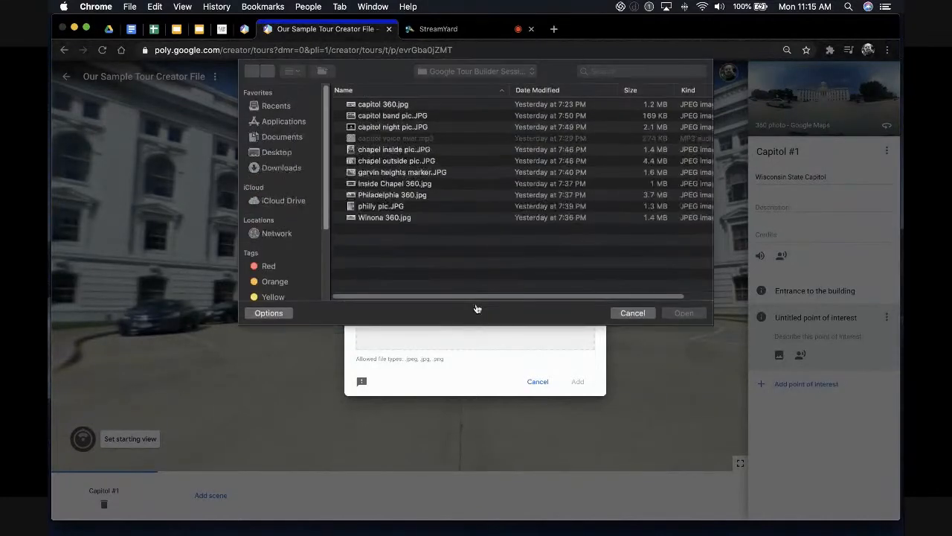
click(393, 127)
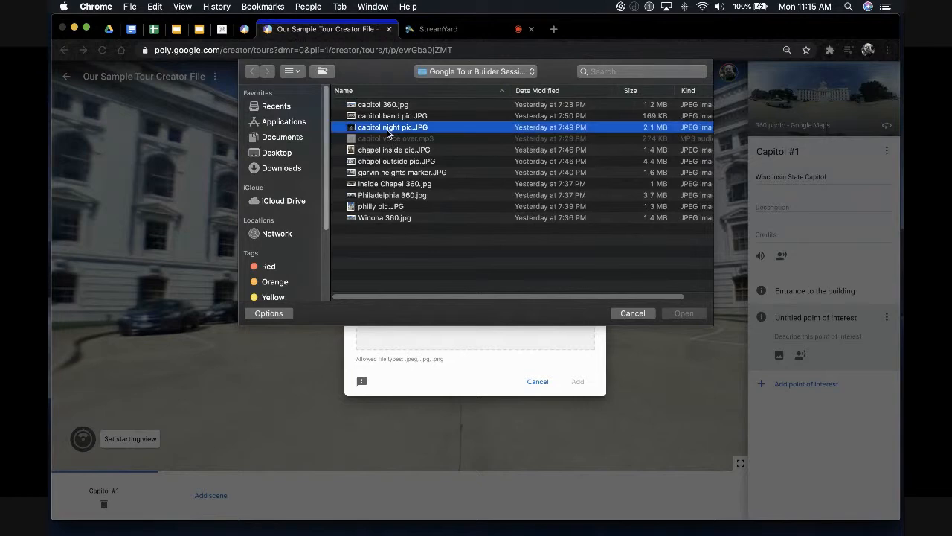
click(693, 316)
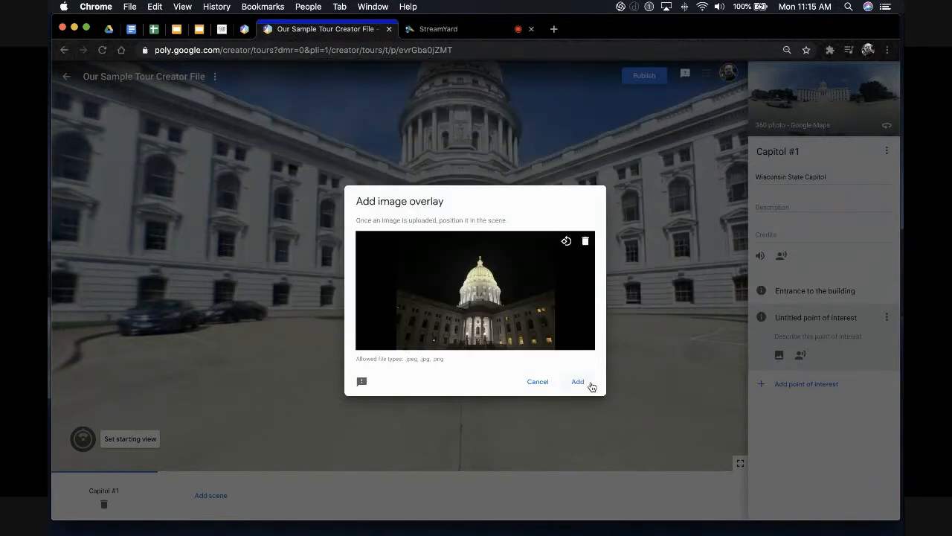
click(581, 383)
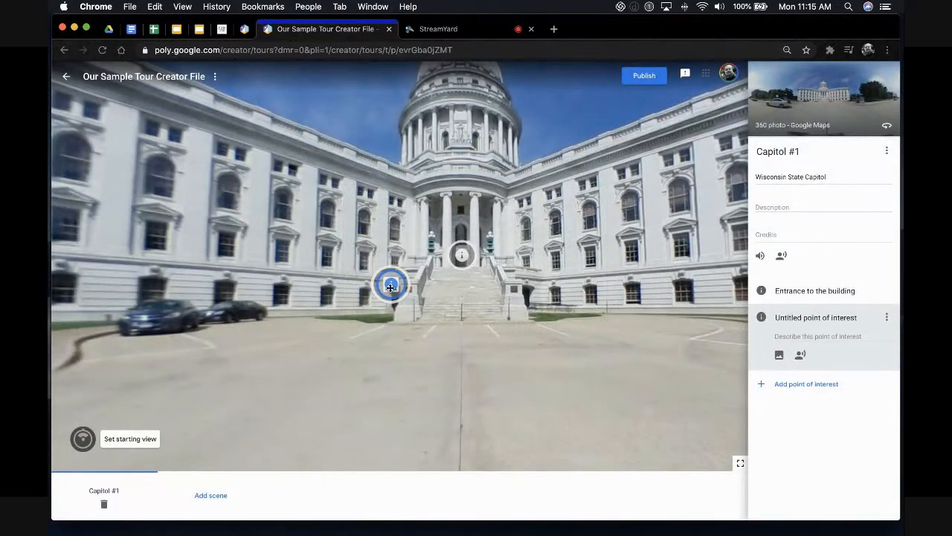
mouse_move(390, 290)
mouse_down()
mouse_move(351, 286)
mouse_move(364, 255)
mouse_up()
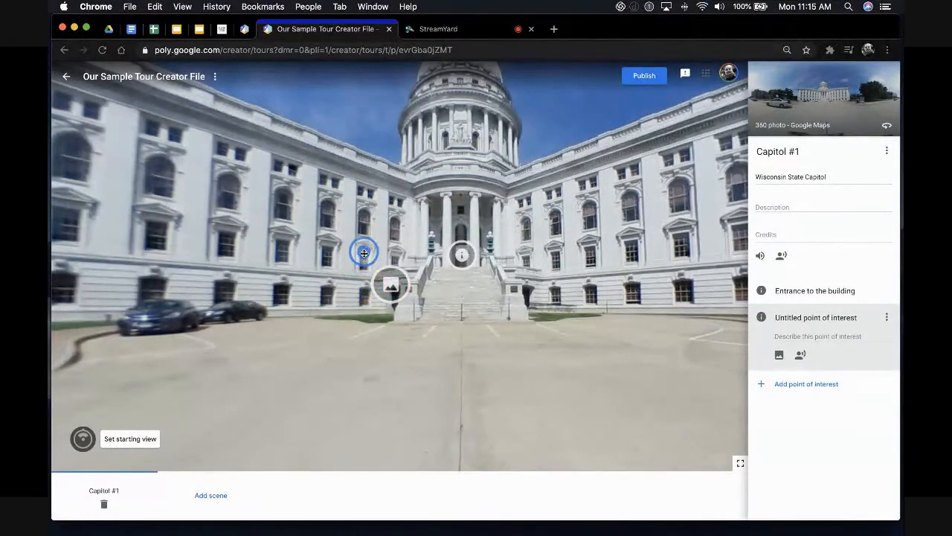
click(388, 289)
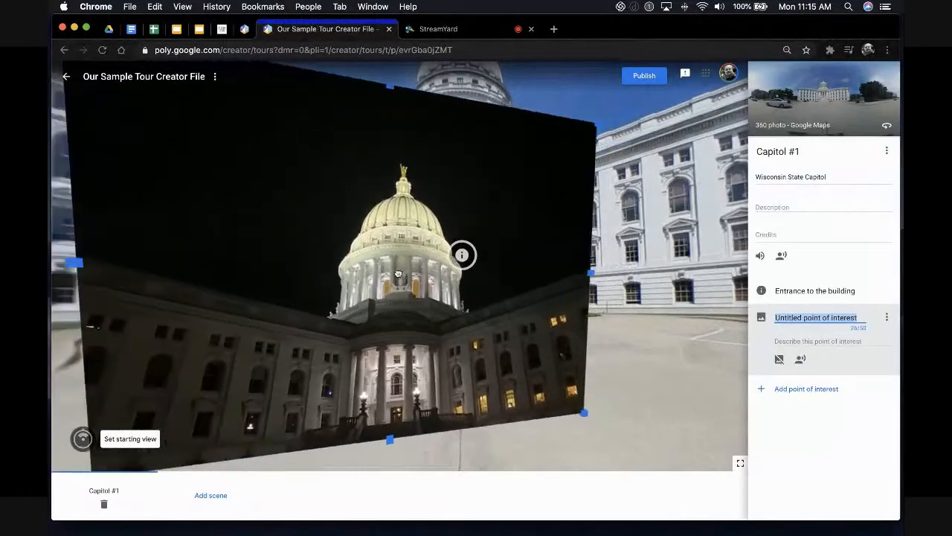
Step: Shift the night photo overlay slightly right toward the entrance marker and title its point of interest "Night Photo of the Capitol"
drag(389, 267, 413, 270)
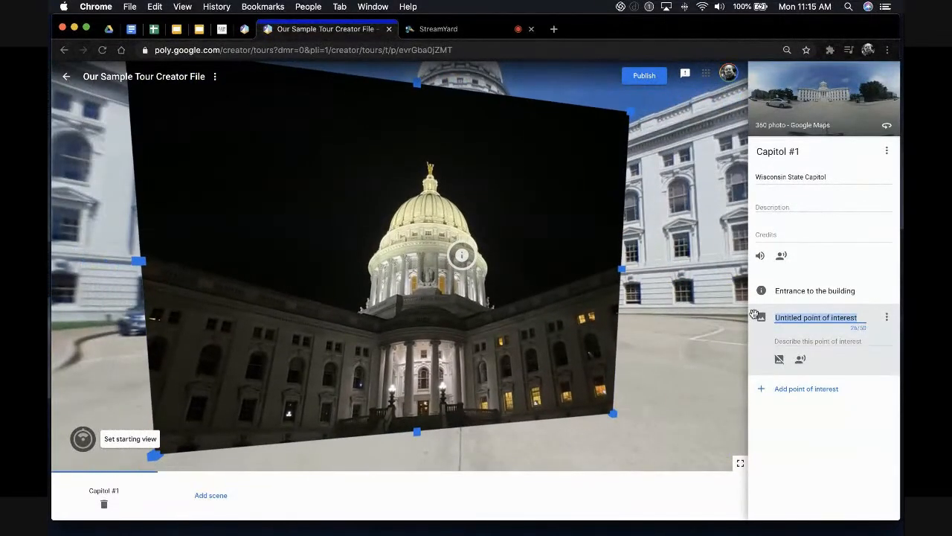
triple_click(831, 317)
text(Ni)
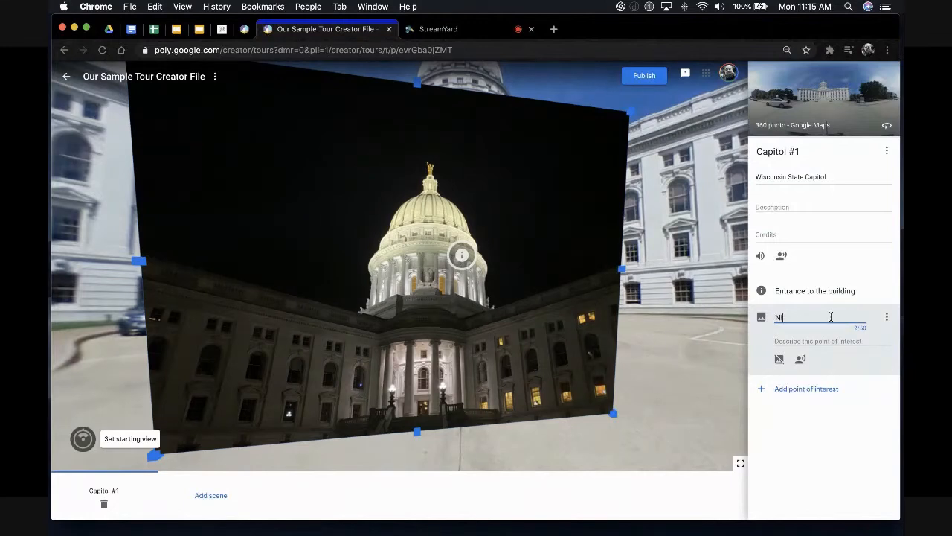
text(ght Photo of the Capitol)
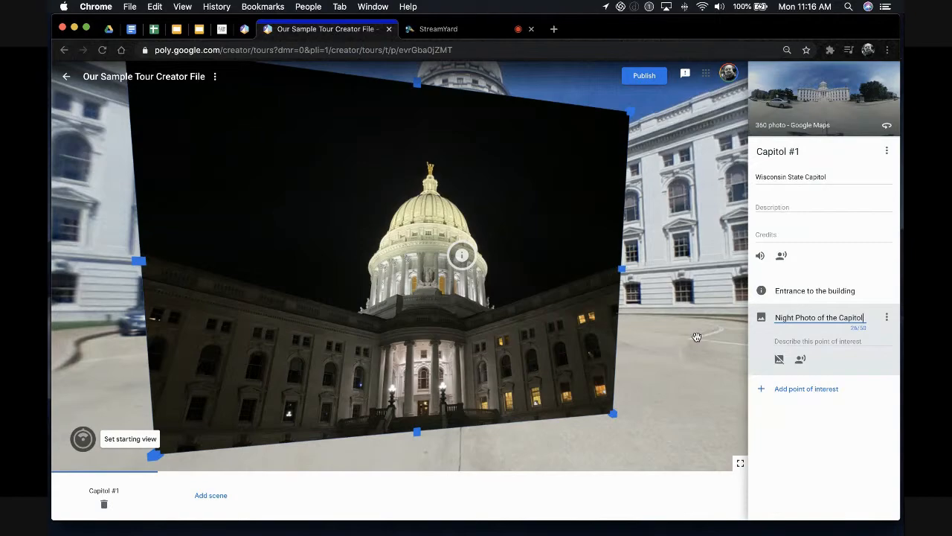
Step: Add a point of interest titled "Lake Monona" at the far end of the tree-lined street facing away from the Capitol
drag(714, 343, 510, 346)
drag(694, 301, 642, 313)
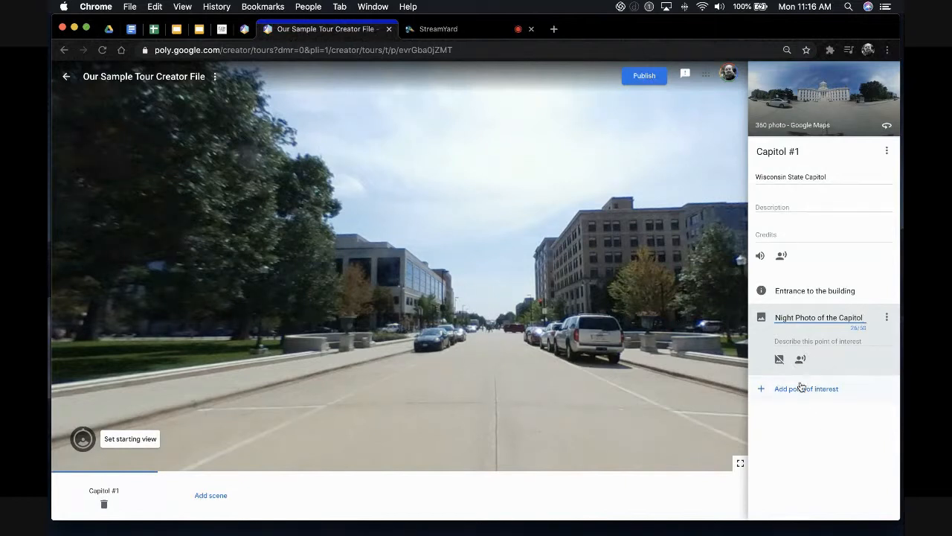
click(801, 387)
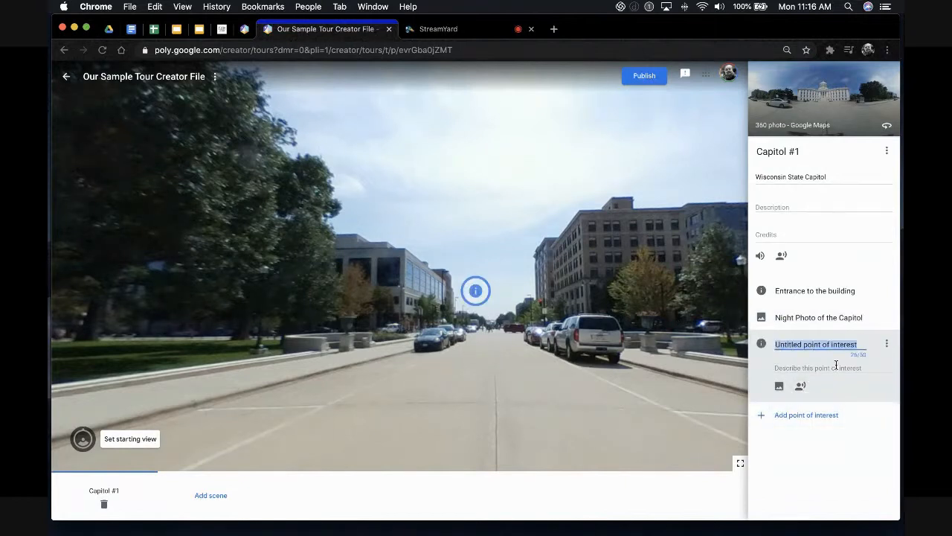
text(Lake Monona)
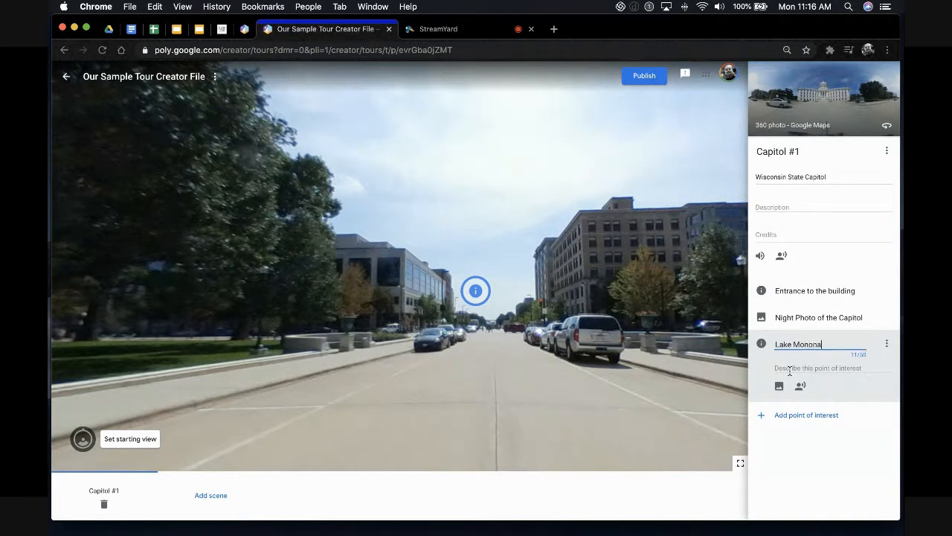
drag(476, 290, 492, 293)
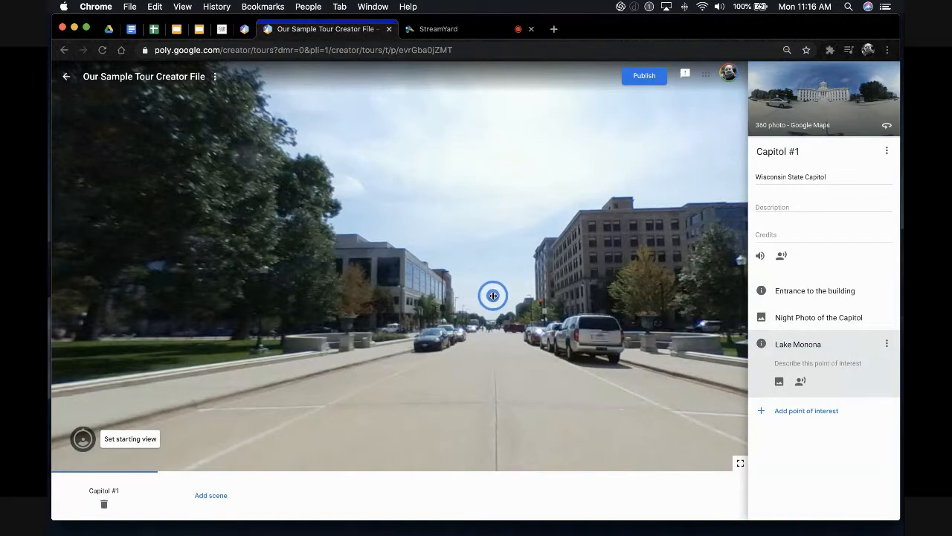
Step: Look around the Capitol #1 scene to review the placement of its points of interest
drag(346, 320, 455, 330)
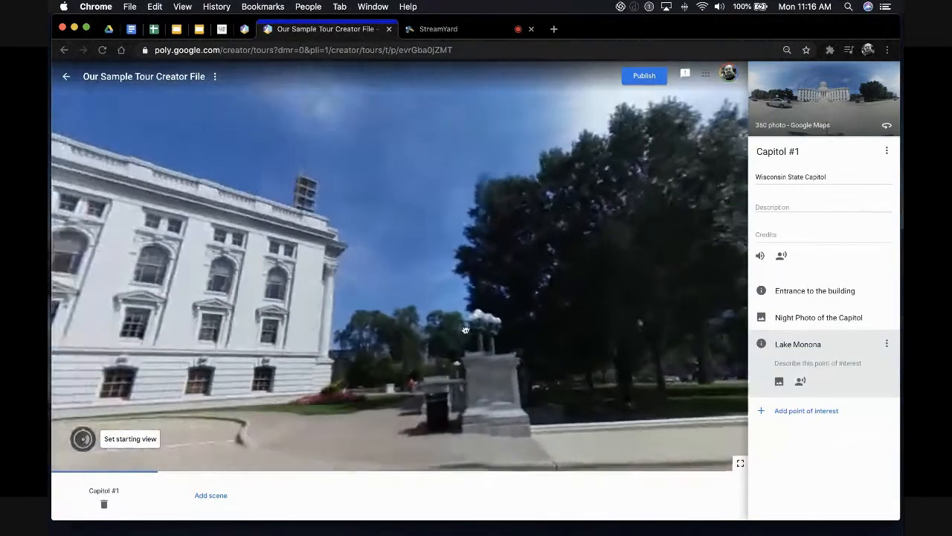
mouse_move(376, 288)
mouse_down()
mouse_move(521, 302)
mouse_move(629, 295)
mouse_move(380, 272)
mouse_up()
click(381, 275)
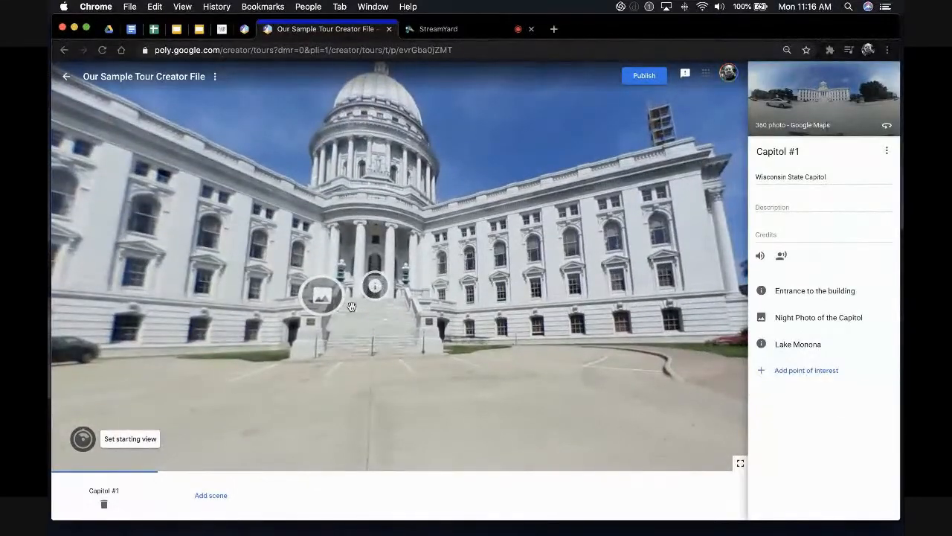
drag(396, 213, 372, 219)
drag(577, 304, 383, 295)
drag(593, 284, 238, 290)
drag(149, 283, 625, 270)
drag(359, 251, 581, 263)
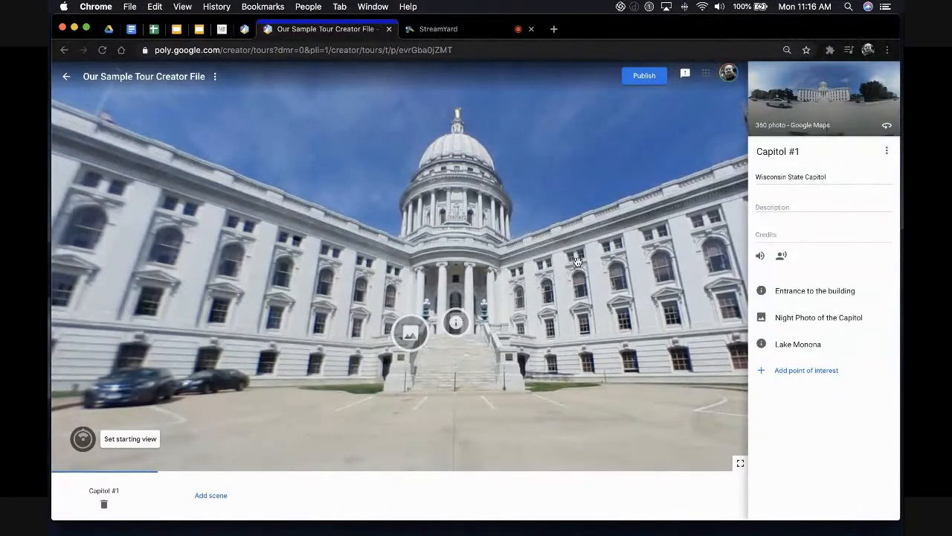
Step: Add a second scene to the tour by uploading the 360° image "capitol 360.jpg"
click(203, 500)
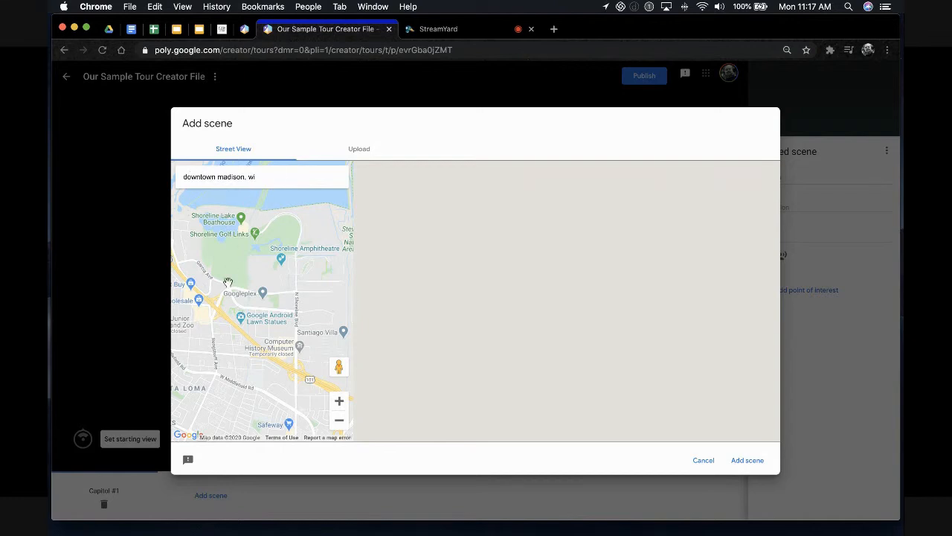
click(360, 152)
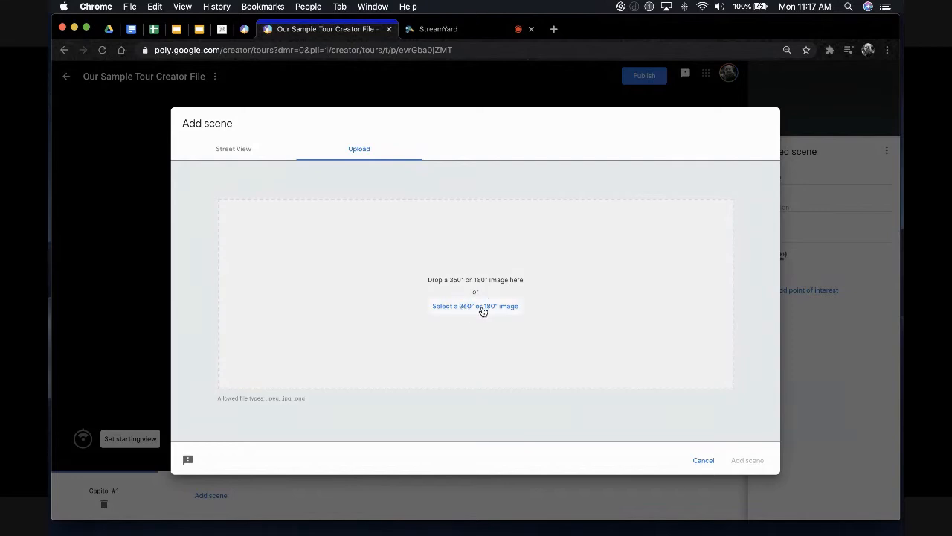
click(469, 306)
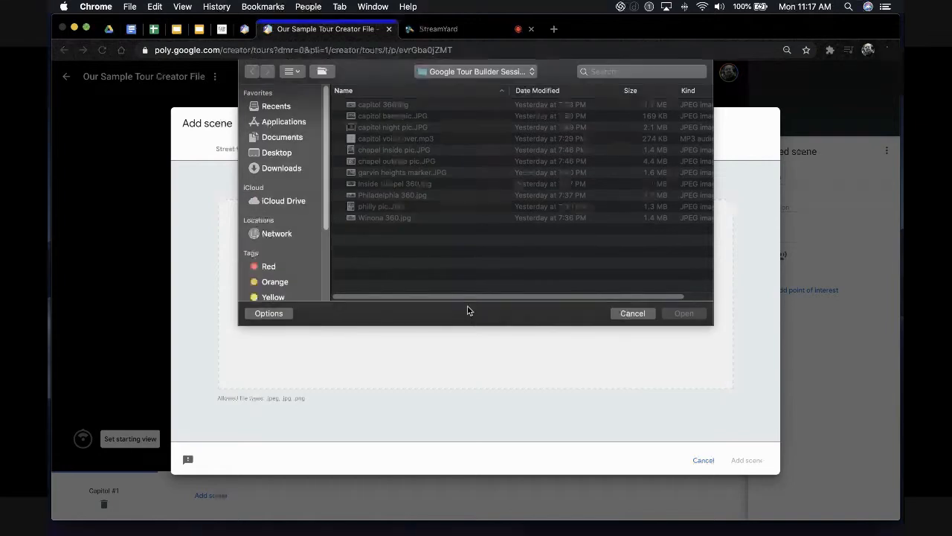
click(377, 105)
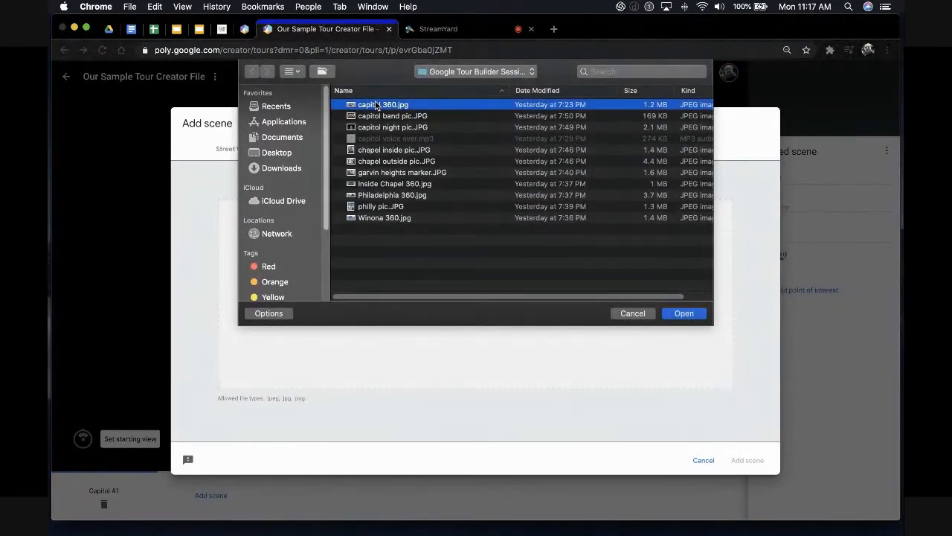
click(684, 320)
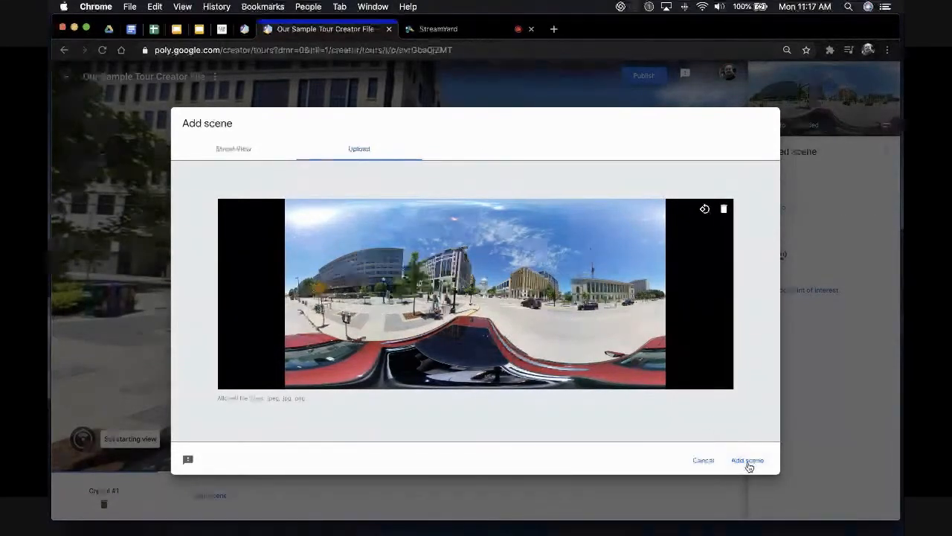
click(748, 462)
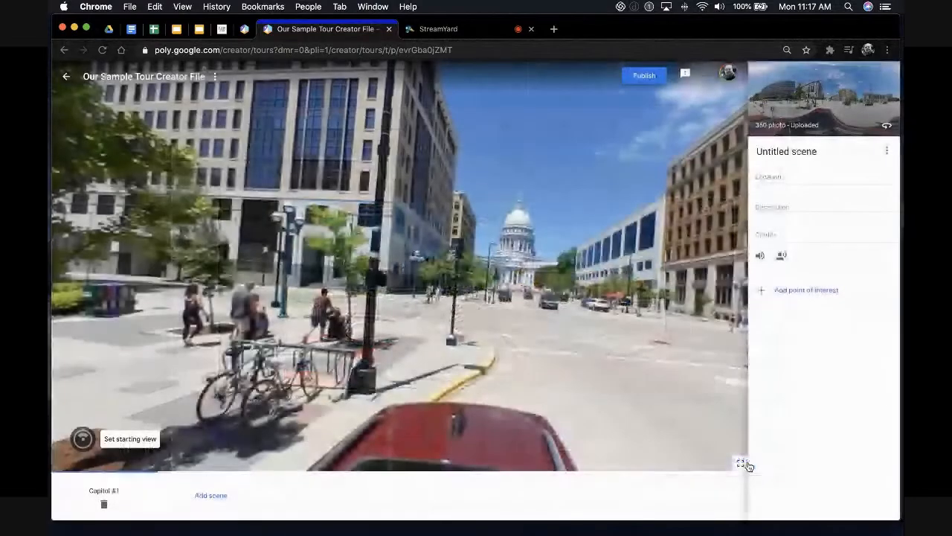
Step: Look around the uploaded 360° scene, examining the surrounding streets, the Capitol view and the car below the camera
drag(617, 325, 444, 319)
drag(598, 313, 402, 301)
drag(631, 301, 461, 299)
drag(608, 290, 364, 295)
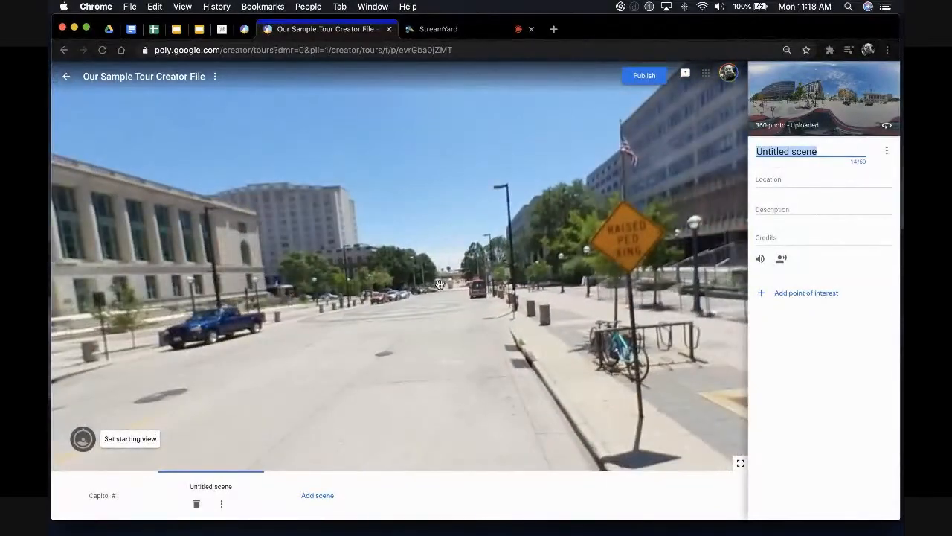
drag(332, 287, 367, 293)
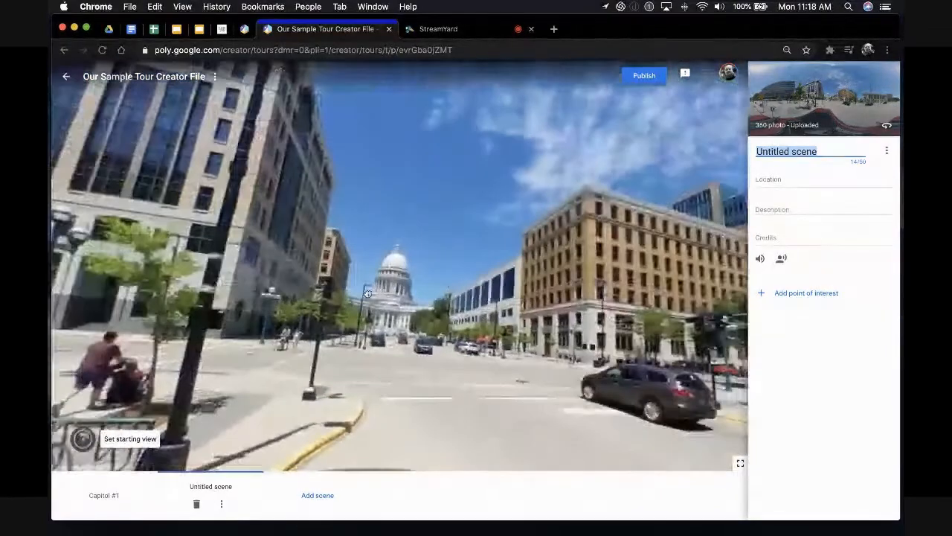
drag(416, 246, 464, 186)
drag(455, 334, 439, 247)
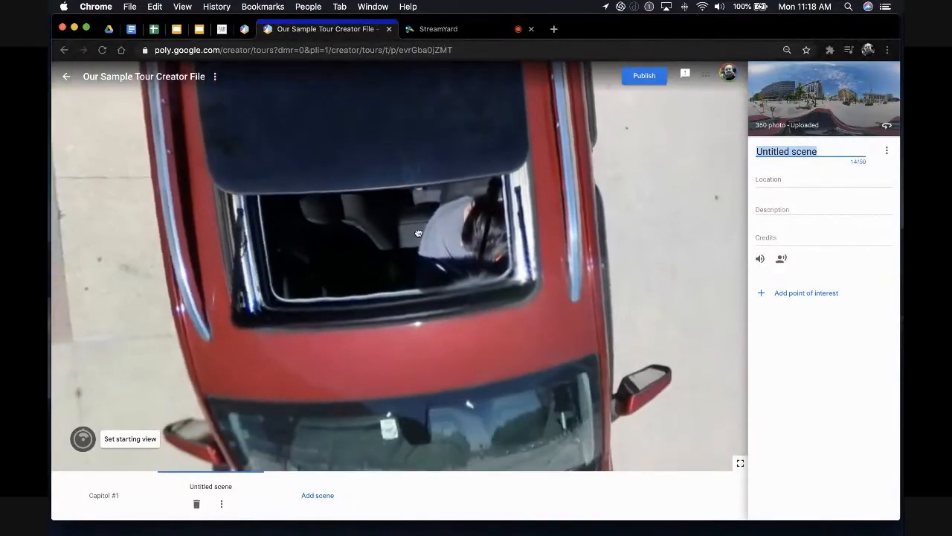
drag(420, 244, 400, 354)
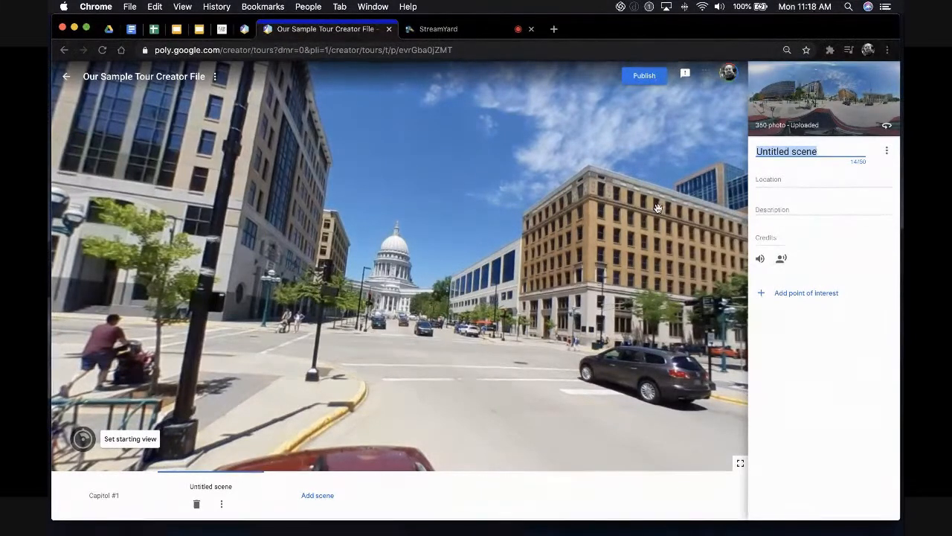
Step: Title the uploaded scene "Capitol #2" and set its location to "Madison, WI"
text(Capi)
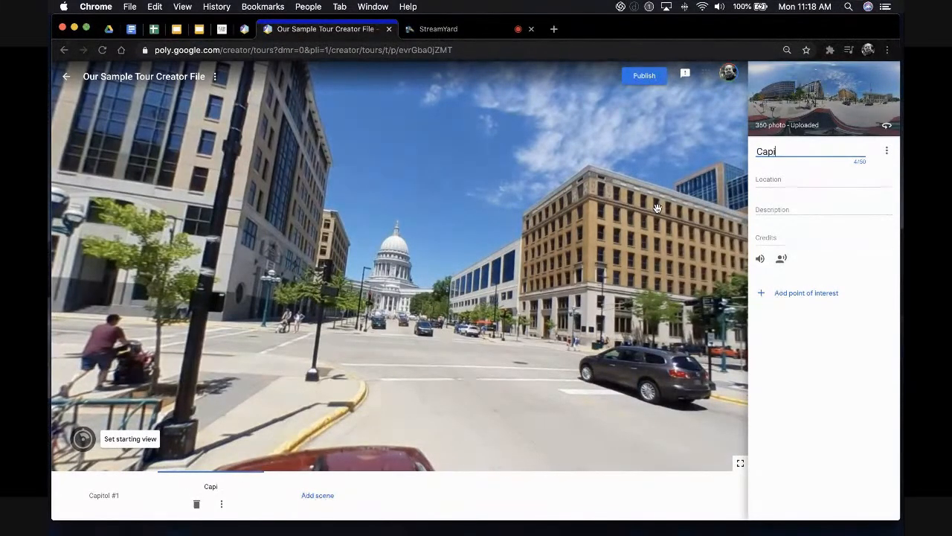
text(tol #2)
click(761, 186)
text(Madison, WI)
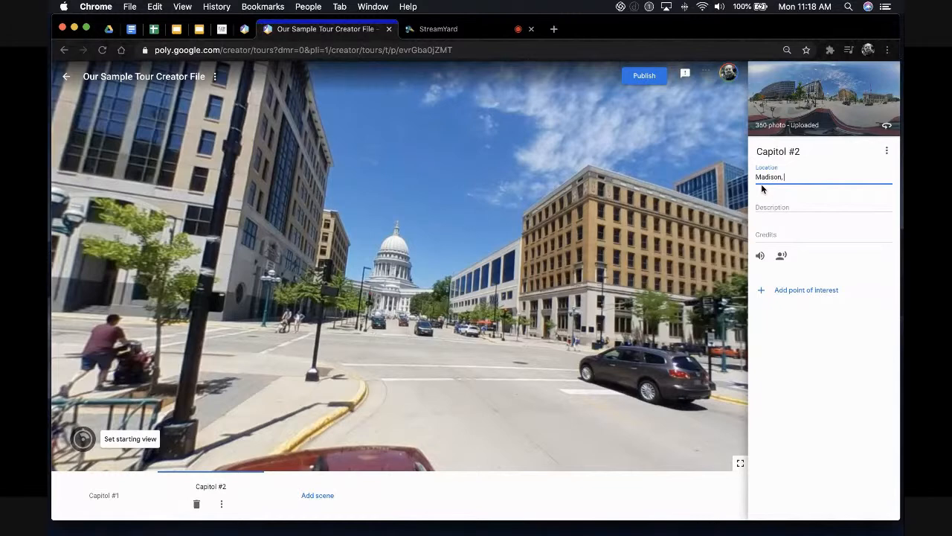
Step: Describe the Capitol #2 scene as "My personal photo of the state capitol"
click(769, 208)
text(My personal photo of the state capitol)
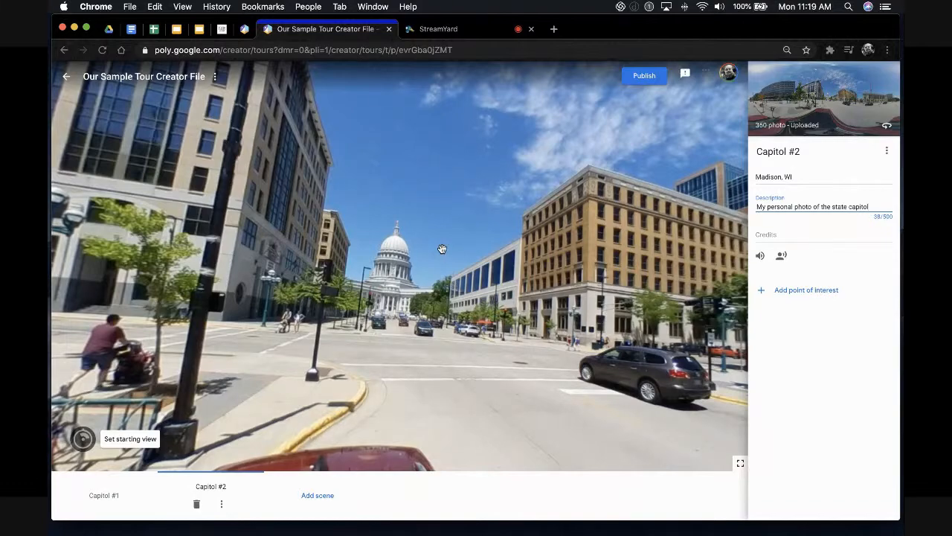
mouse_move(406, 275)
mouse_down()
mouse_move(521, 275)
mouse_move(418, 276)
mouse_up()
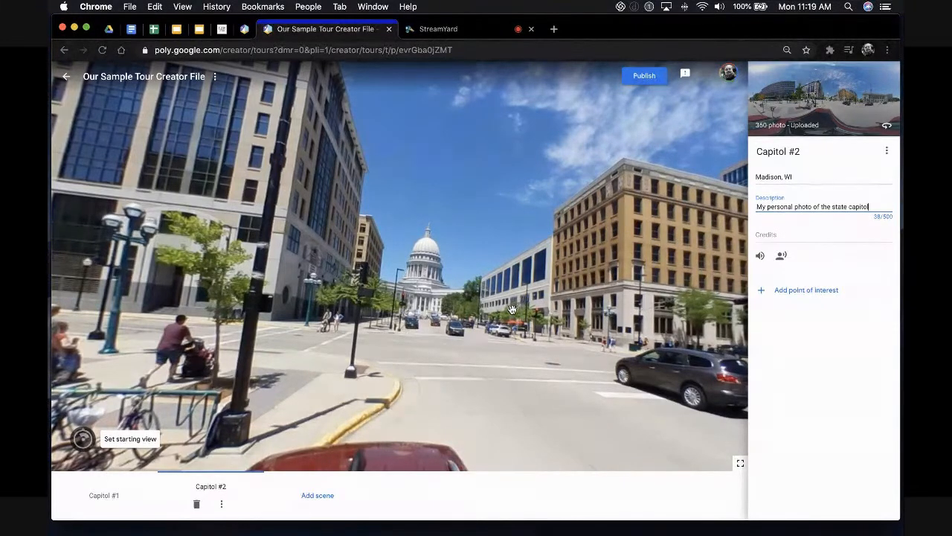
Step: Preview the audio file "capitol voice over.mp3" and add it as the narration of the Capitol #2 scene
click(781, 257)
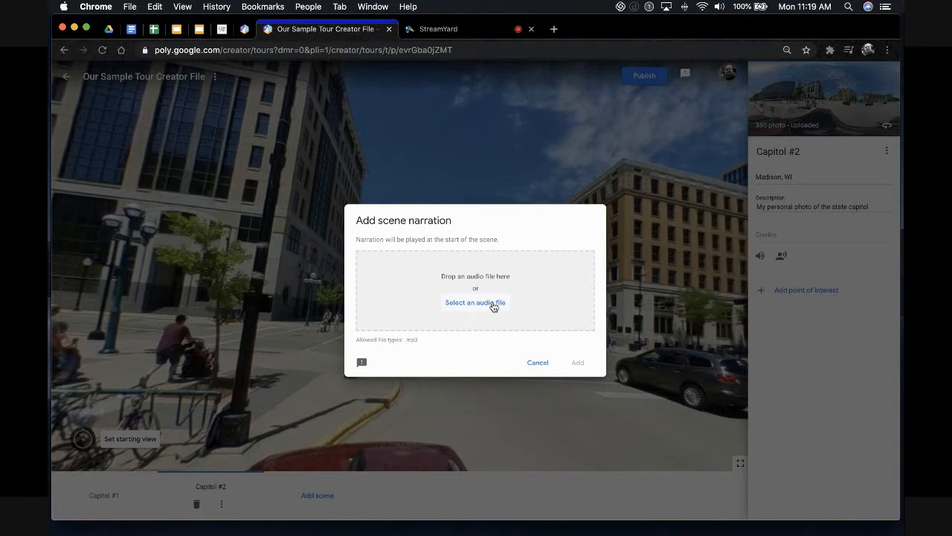
click(466, 304)
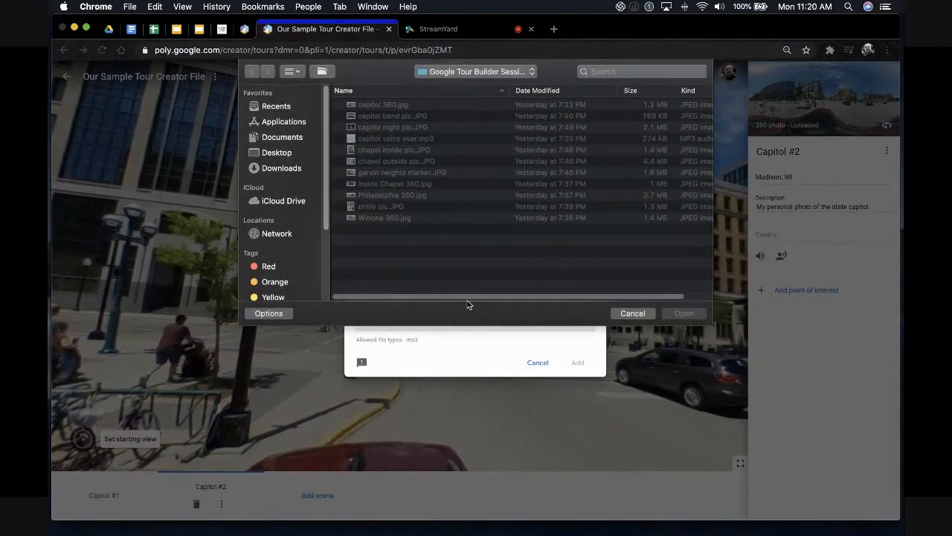
click(385, 139)
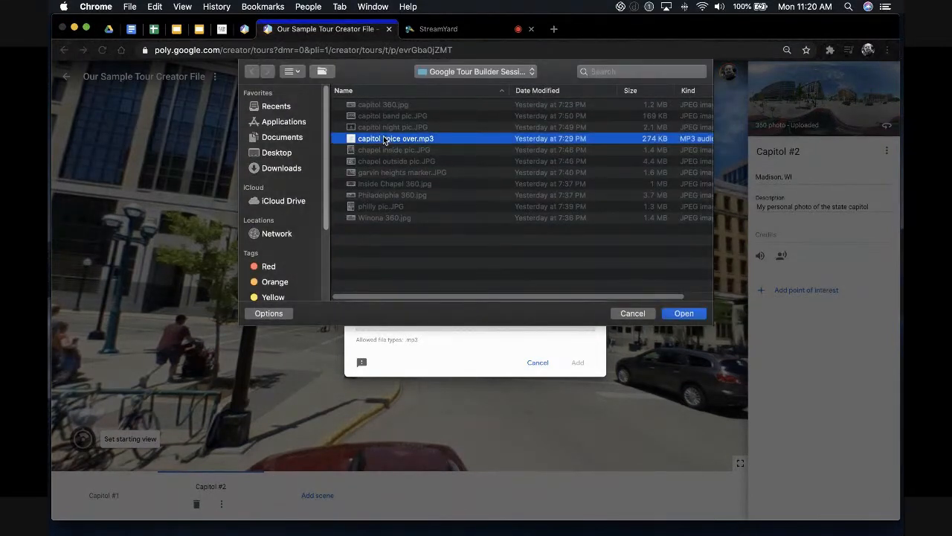
click(684, 313)
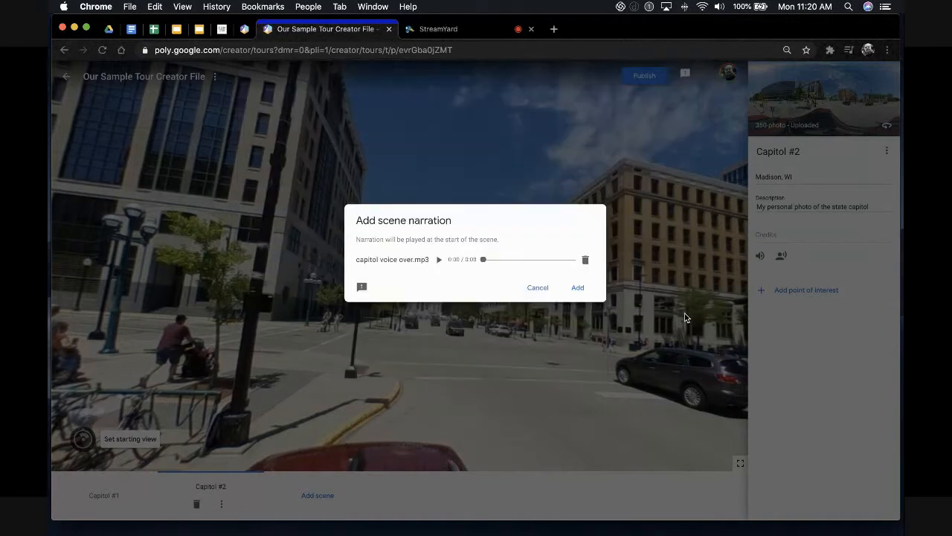
click(439, 262)
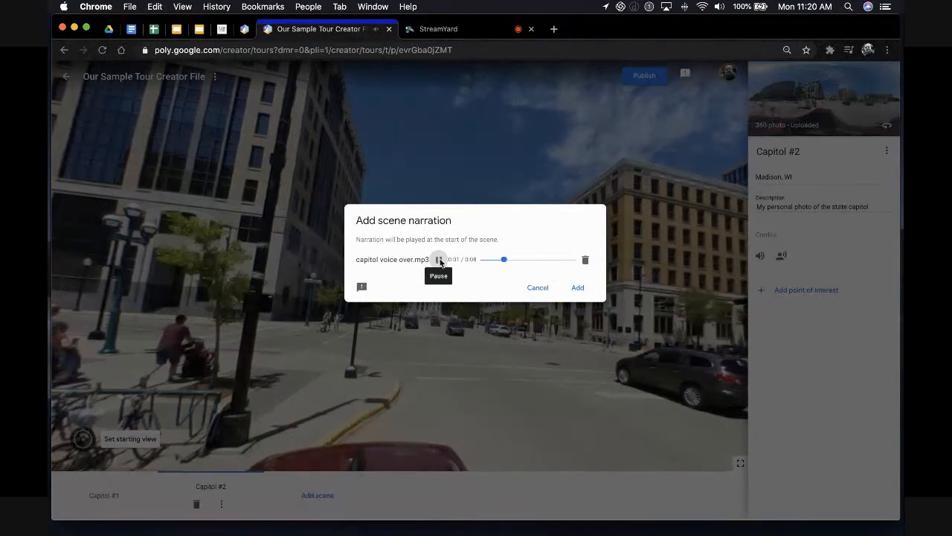
click(439, 260)
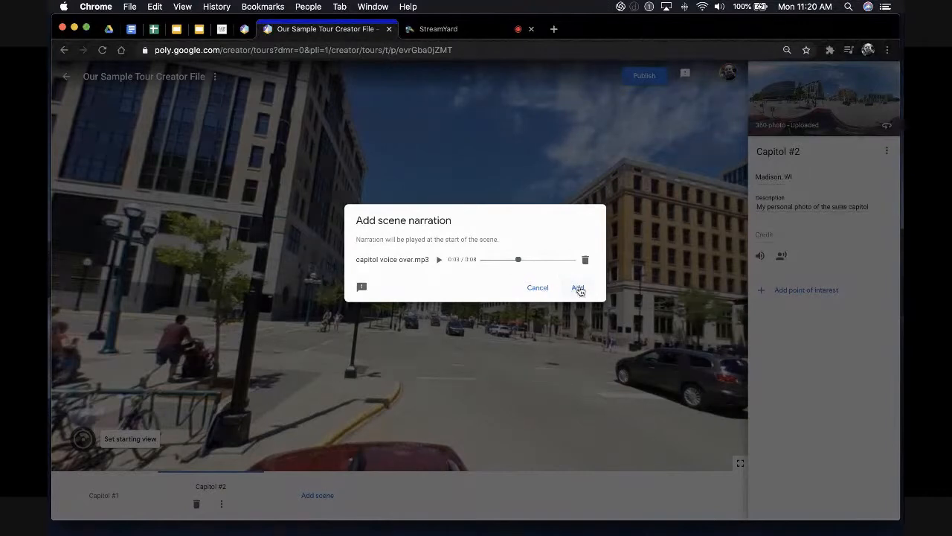
click(579, 289)
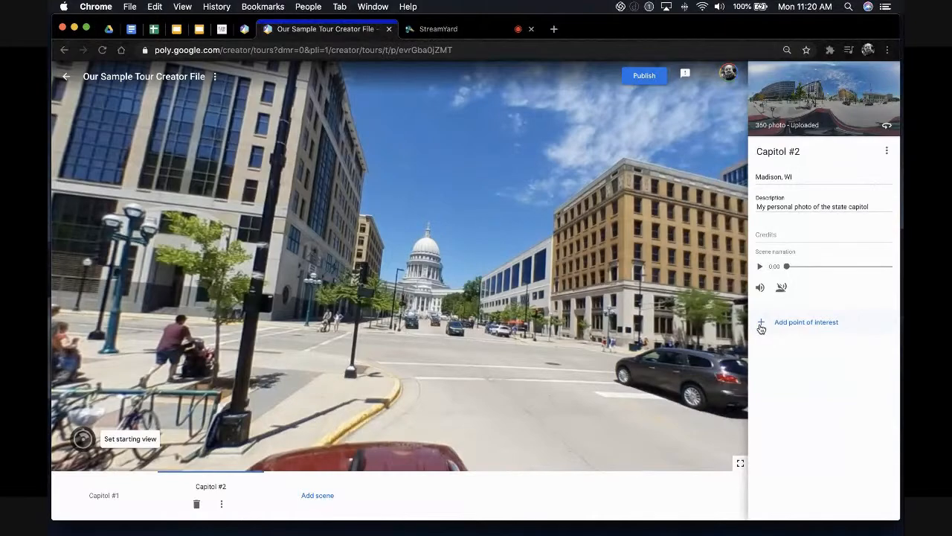
Step: Add a point of interest over the Capitol building in the Capitol #2 scene, with "capitol band pic.JPG" as its image overlay
mouse_move(469, 310)
mouse_down()
mouse_move(487, 311)
mouse_move(496, 363)
mouse_move(430, 349)
mouse_move(467, 346)
mouse_move(481, 312)
mouse_up()
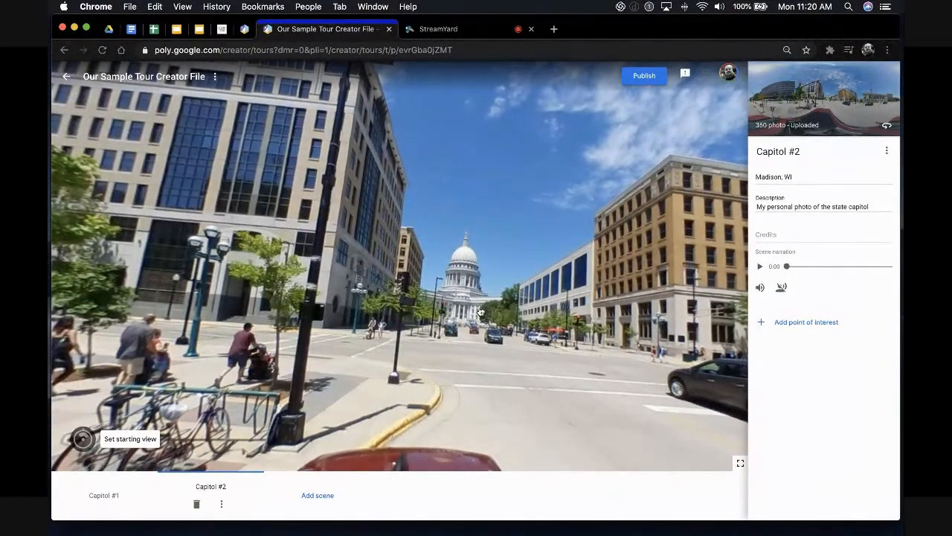
click(787, 325)
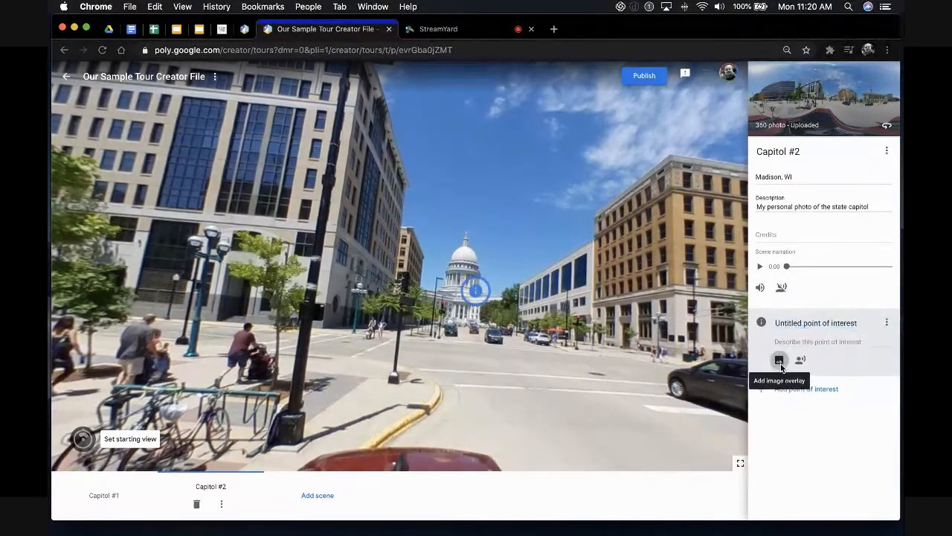
click(779, 361)
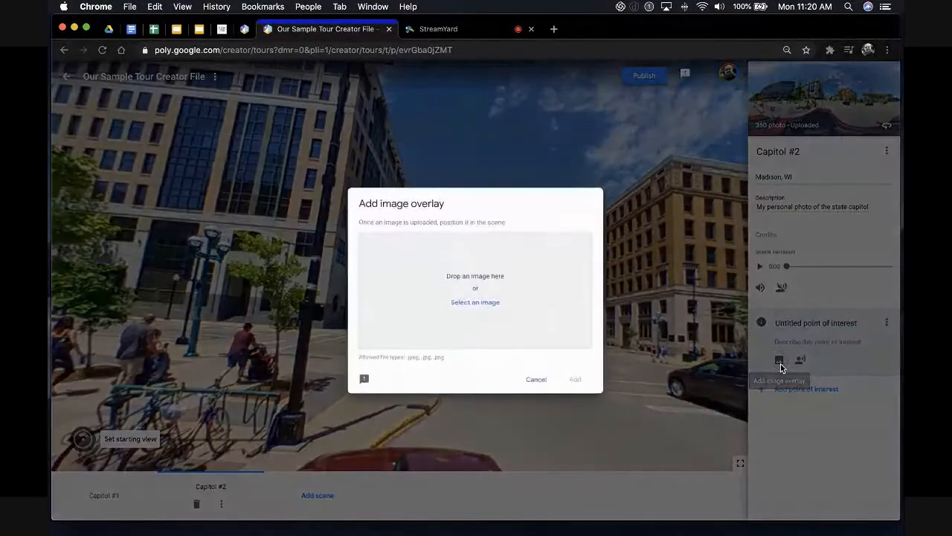
click(485, 313)
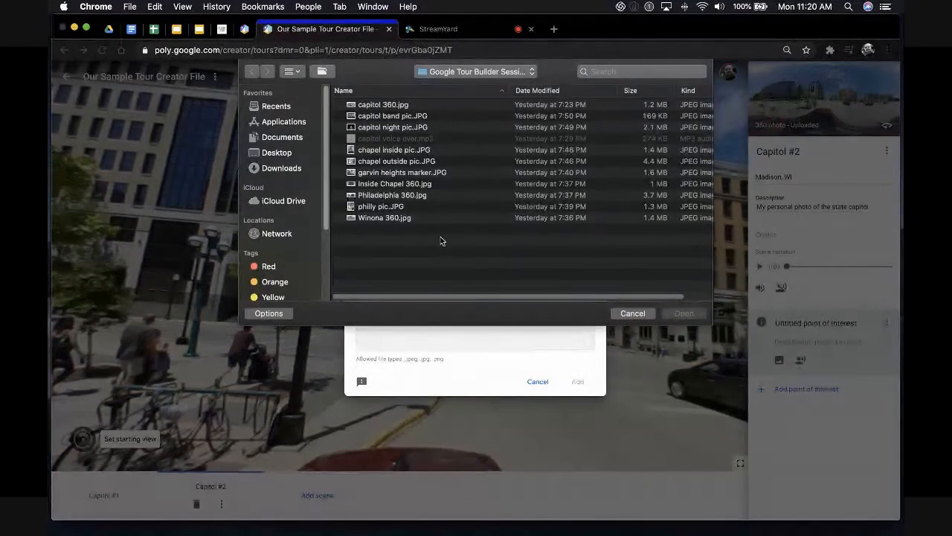
click(381, 119)
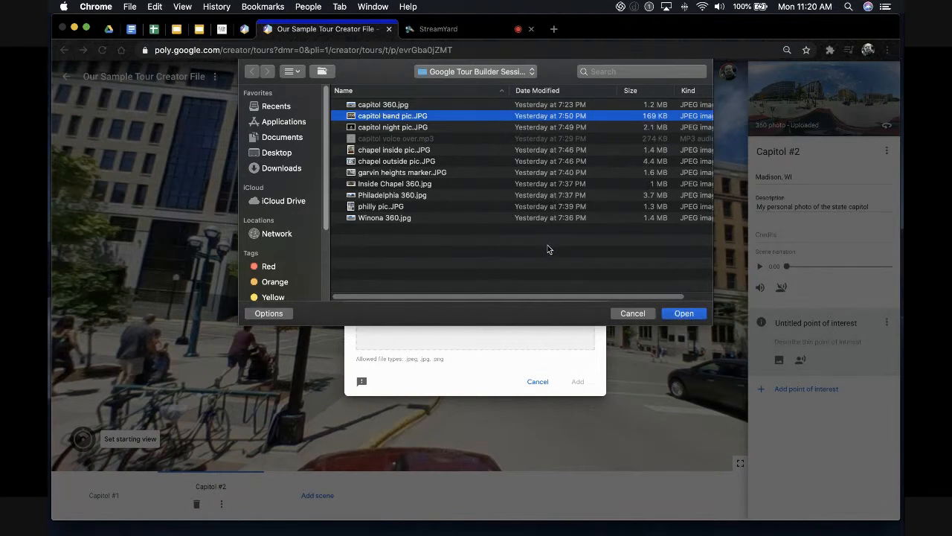
click(682, 313)
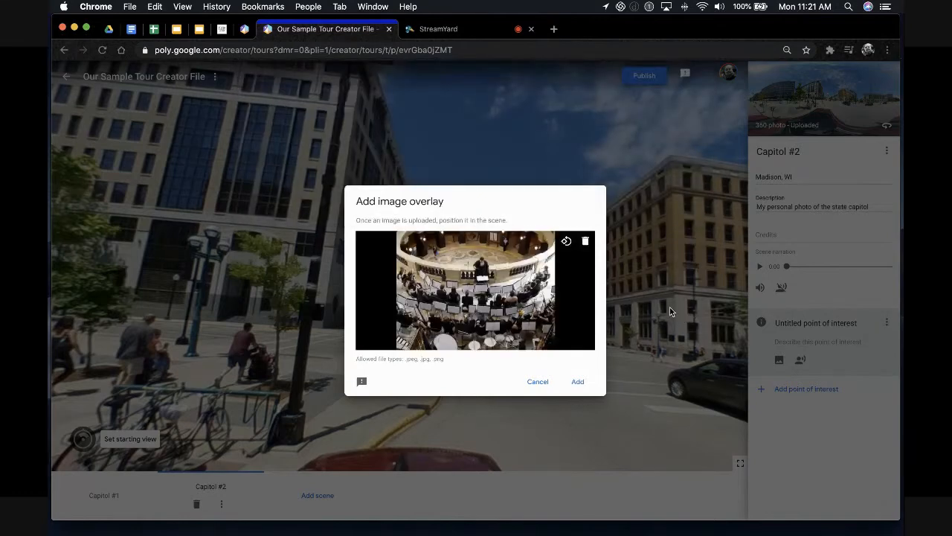
click(578, 384)
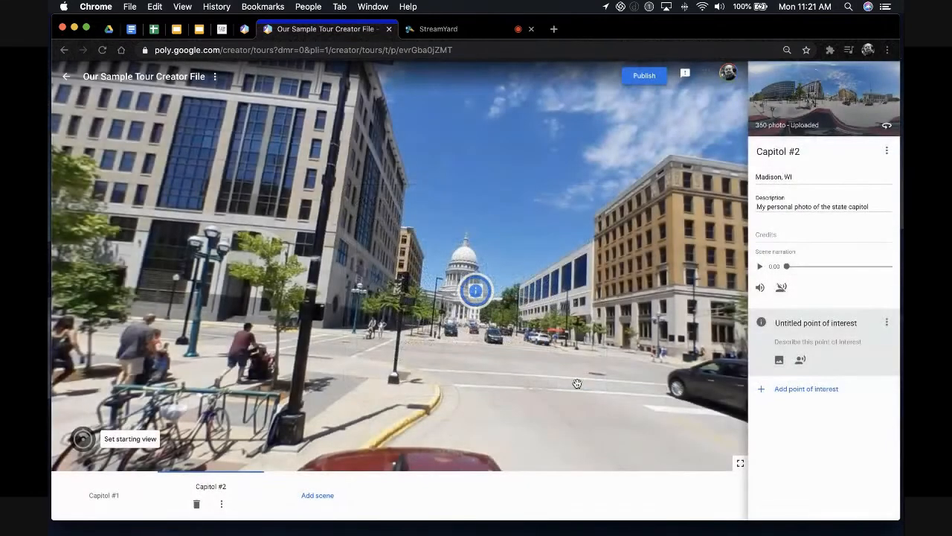
click(470, 282)
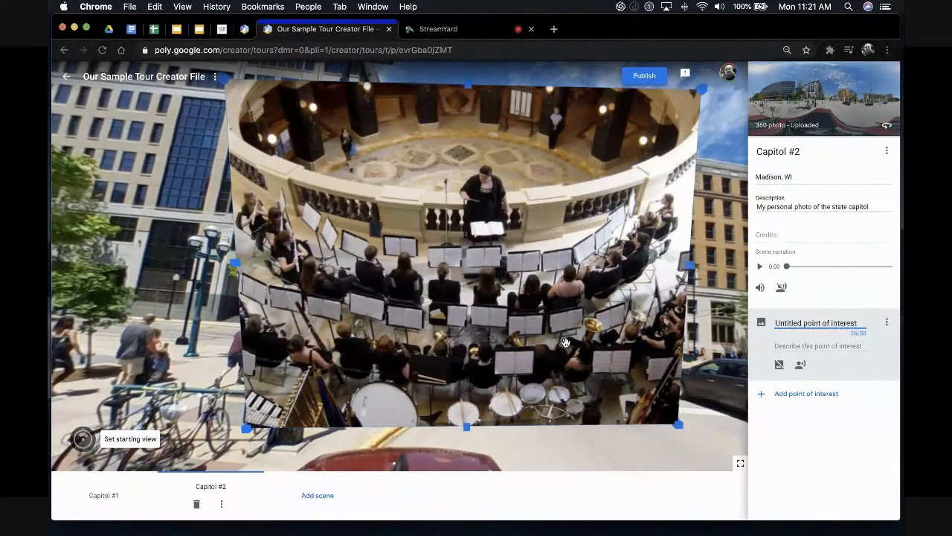
Step: Title the band photo's point of interest "HS Band at the Capitol"
triple_click(790, 320)
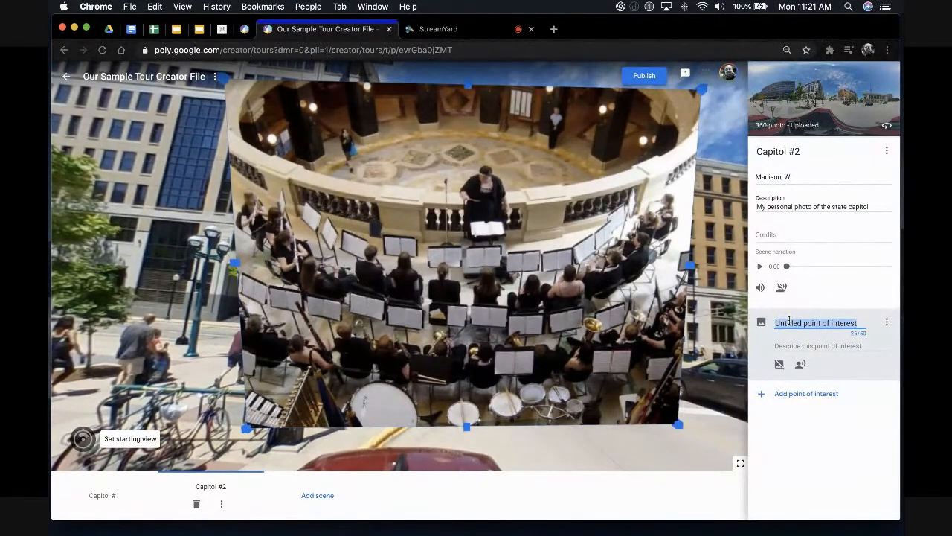
text(Hs)
text( Band at the Capitol)
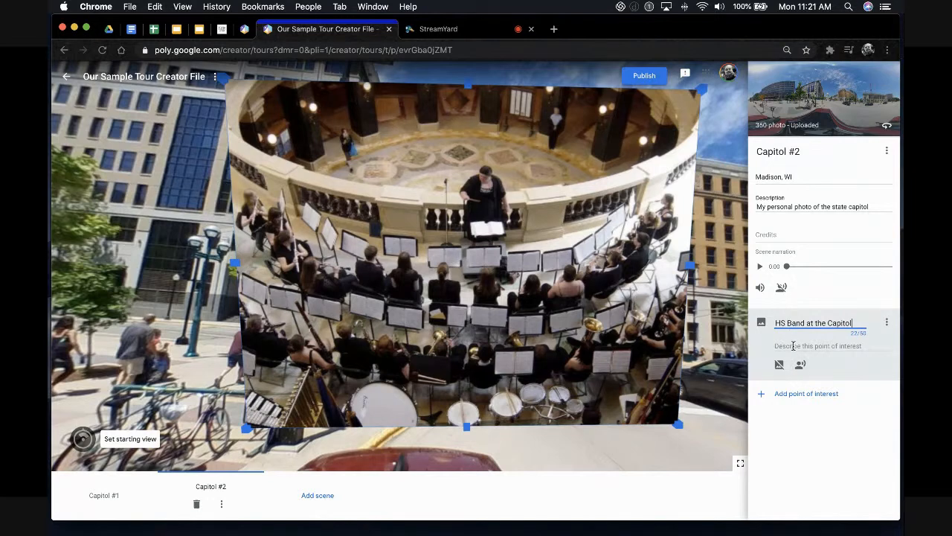
Step: Describe the band point of interest as "What a performance to remember!"
click(793, 346)
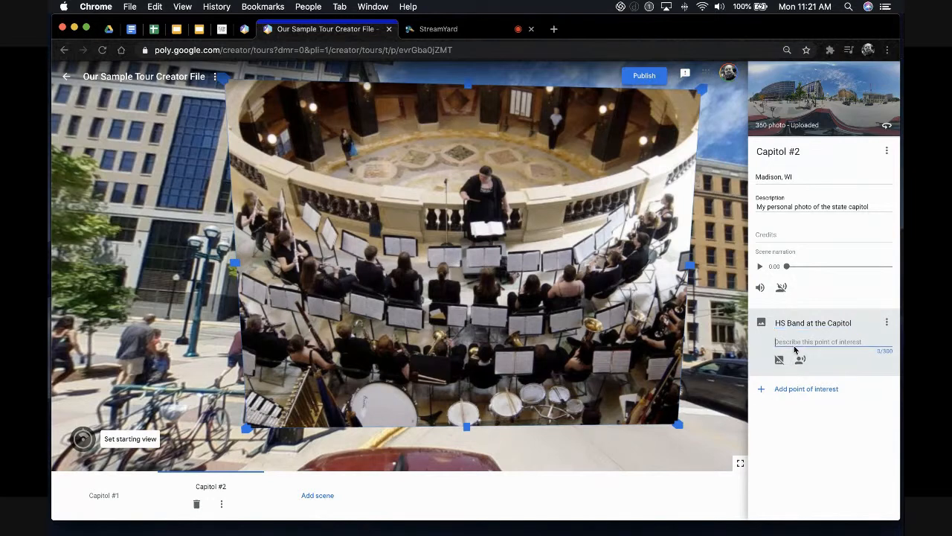
text(Wha)
text(t a day)
key(BackSpace)
key(BackSpace)
key(BackSpace)
key(BackSpace)
text(pe)
key(BackSpace)
key(BackSpace)
key(BackSpace)
key(BackSpace)
text(ember!)
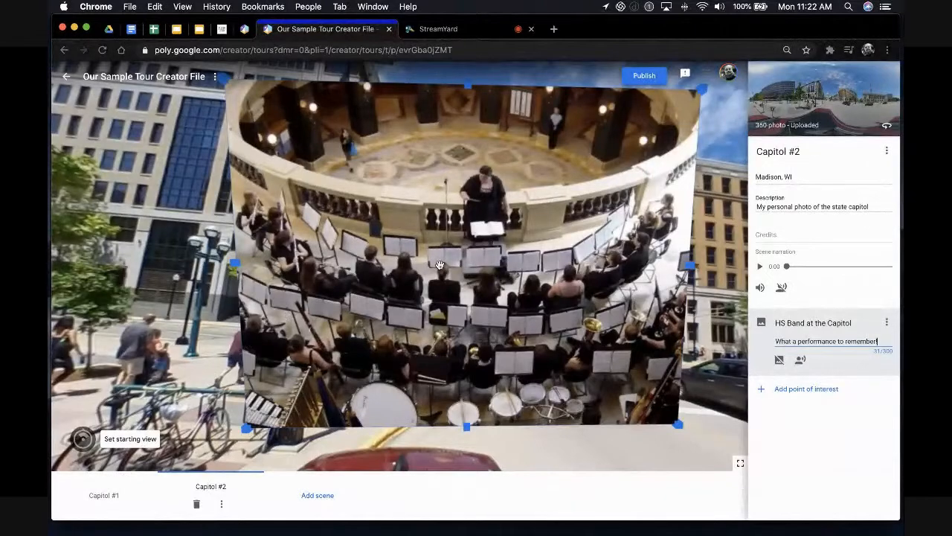
Step: Publish the sample tour with its visibility set to Public
click(644, 78)
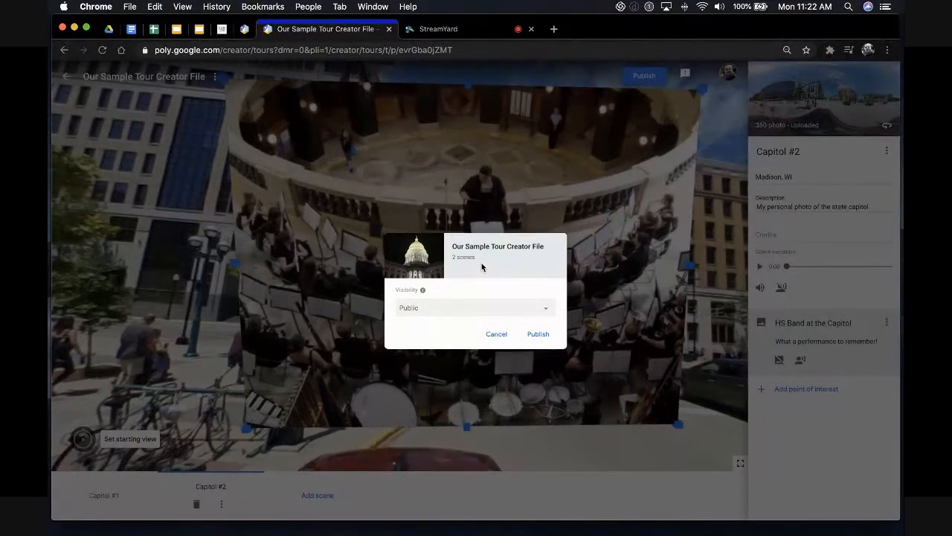
click(435, 312)
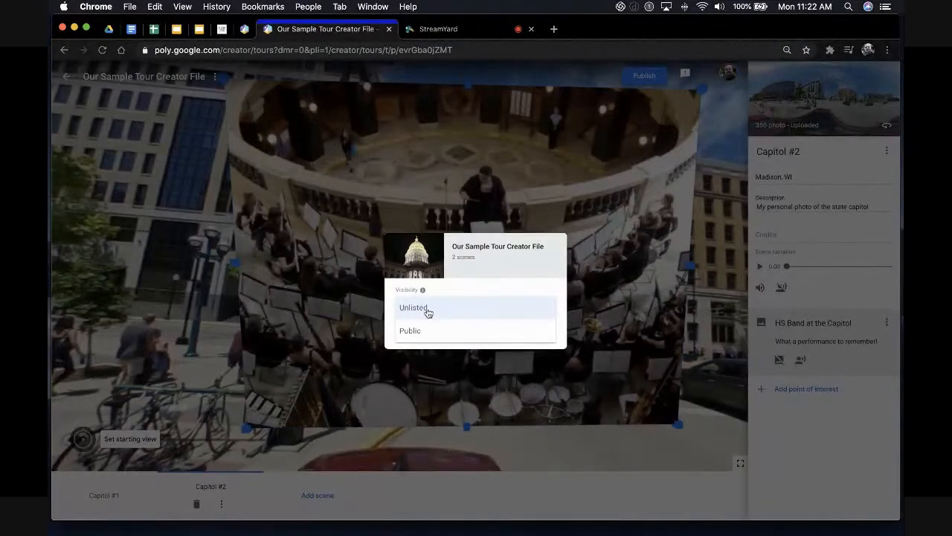
click(427, 332)
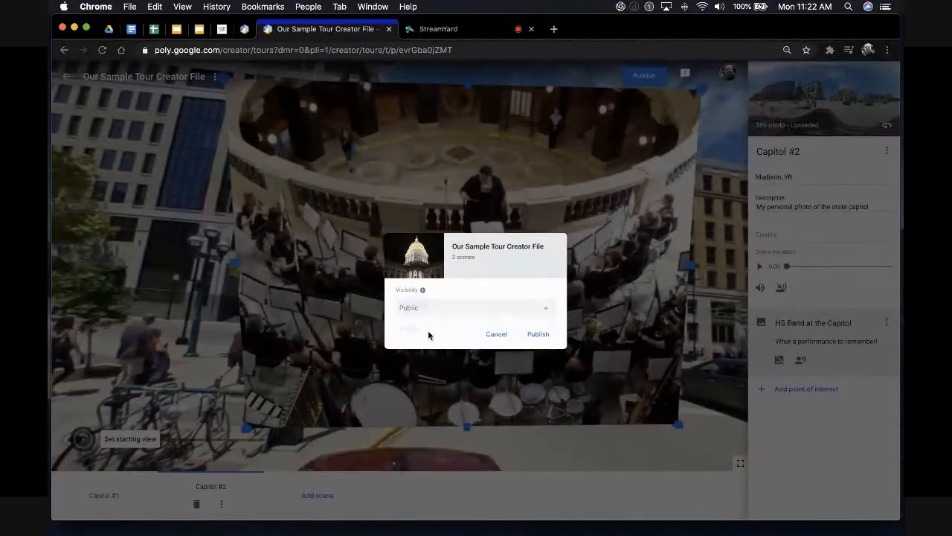
click(538, 334)
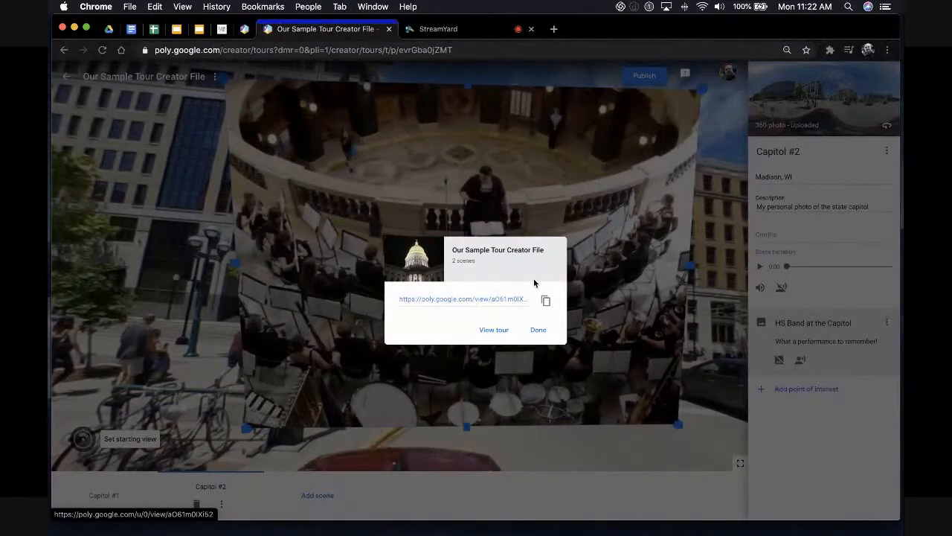
Step: Copy the published tour's link and open it in a new browser tab
click(546, 300)
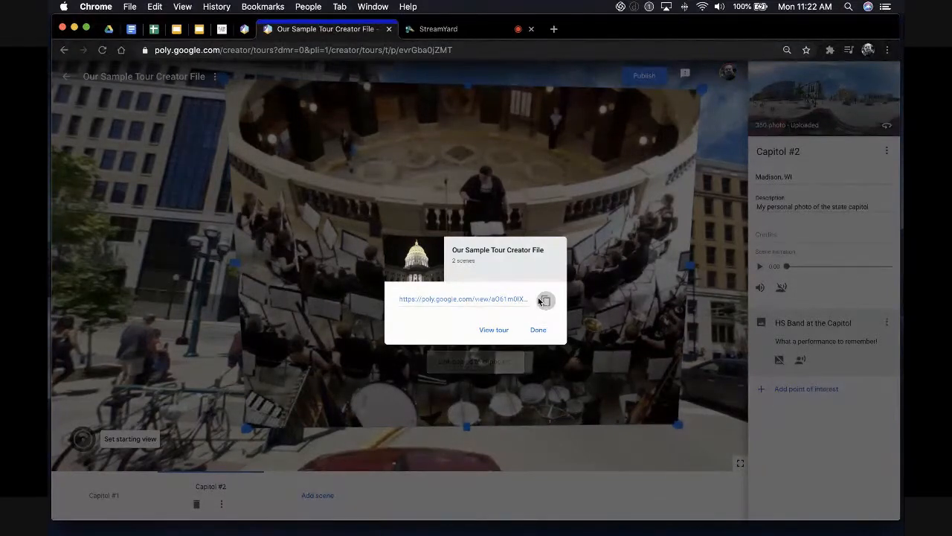
click(539, 330)
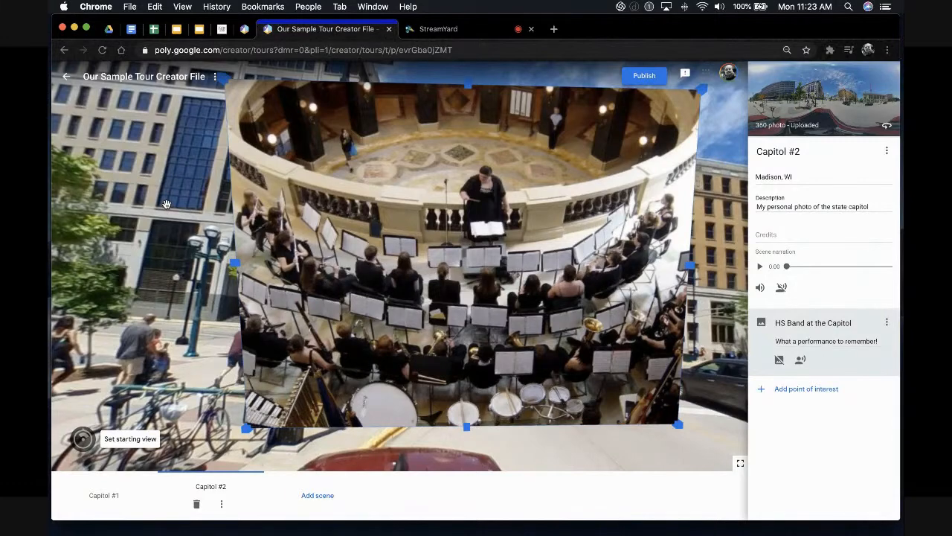
click(553, 28)
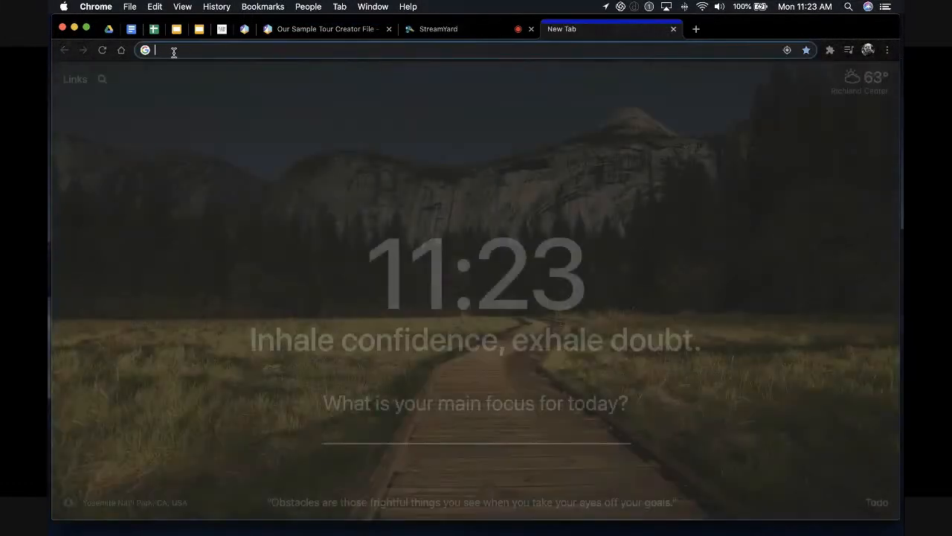
right_click(174, 52)
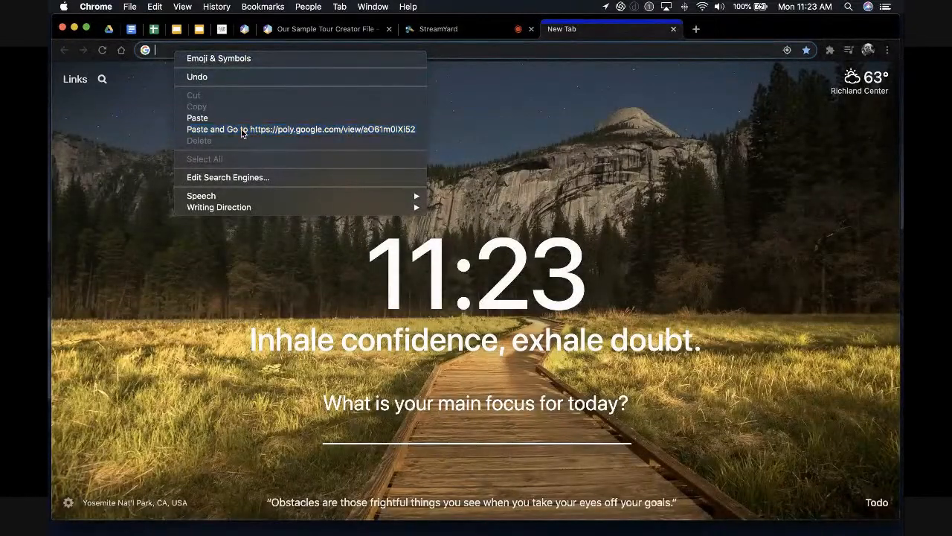
click(242, 131)
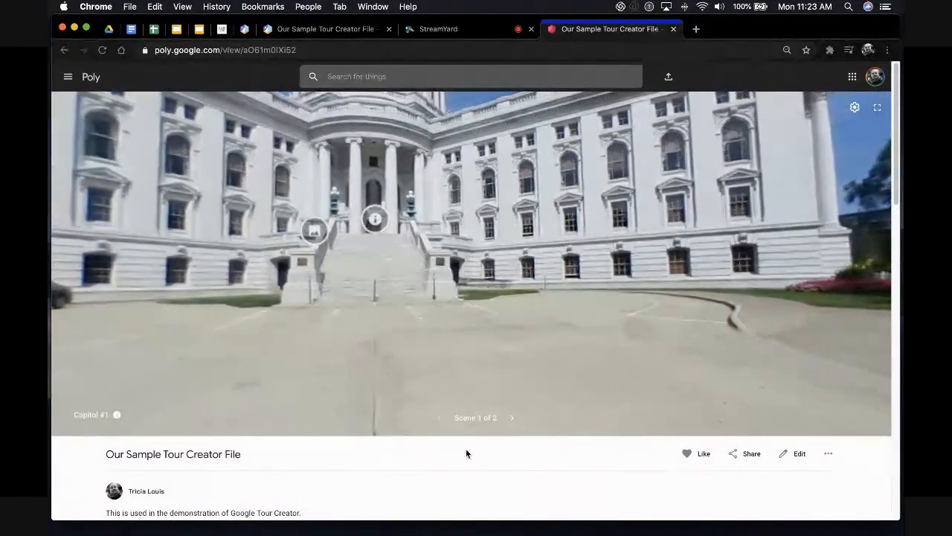
Step: Look over the published tour's details, and view the Capitol #1 scene full screen, looking around toward the building entrance
scroll(516, 377, down, 4)
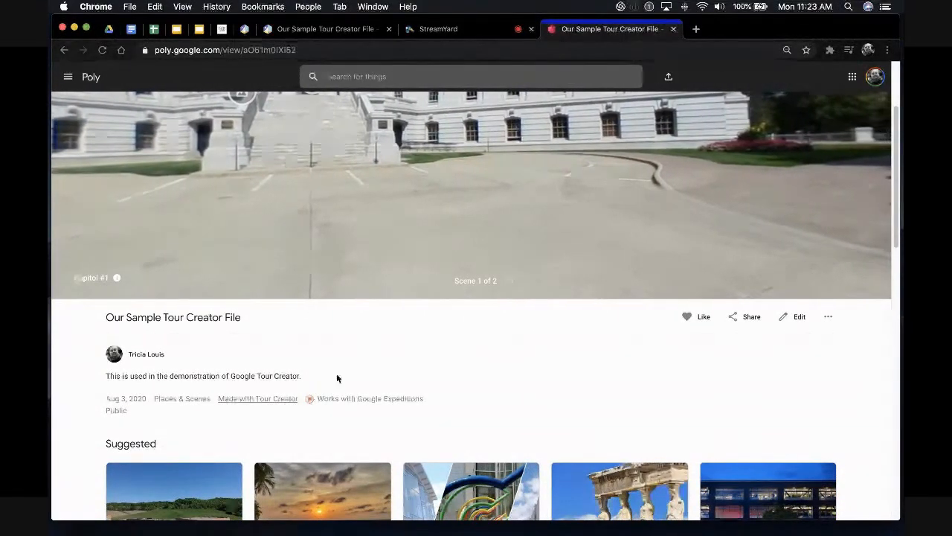
scroll(336, 378, up, 4)
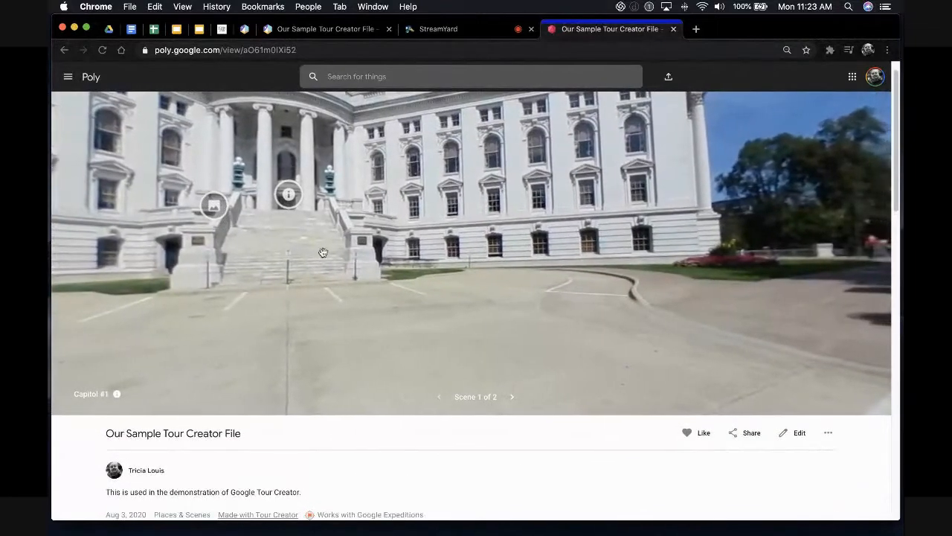
scroll(499, 286, up, 1)
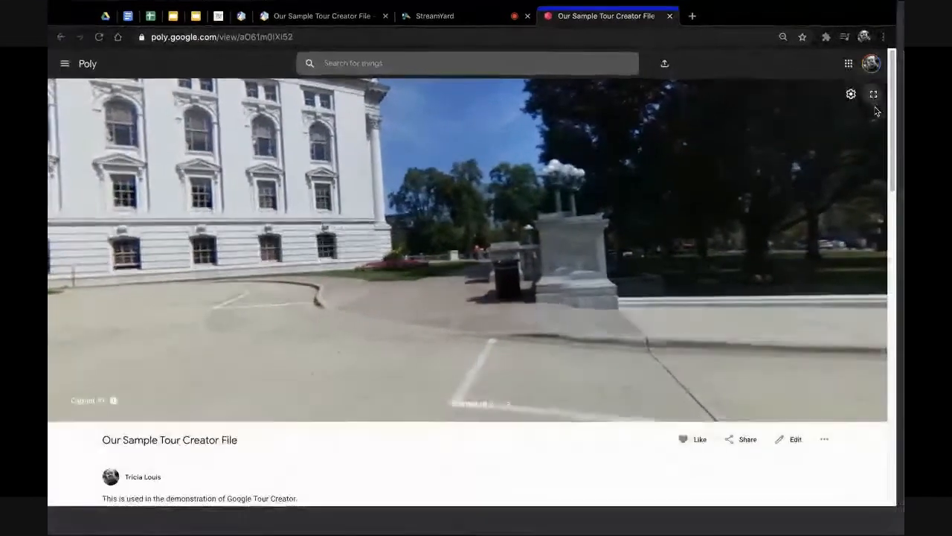
click(874, 95)
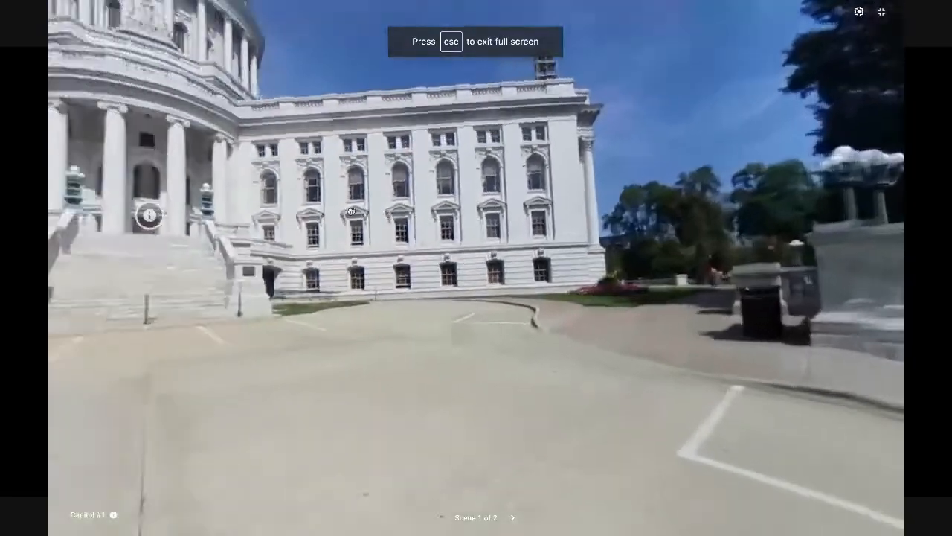
drag(336, 210, 633, 227)
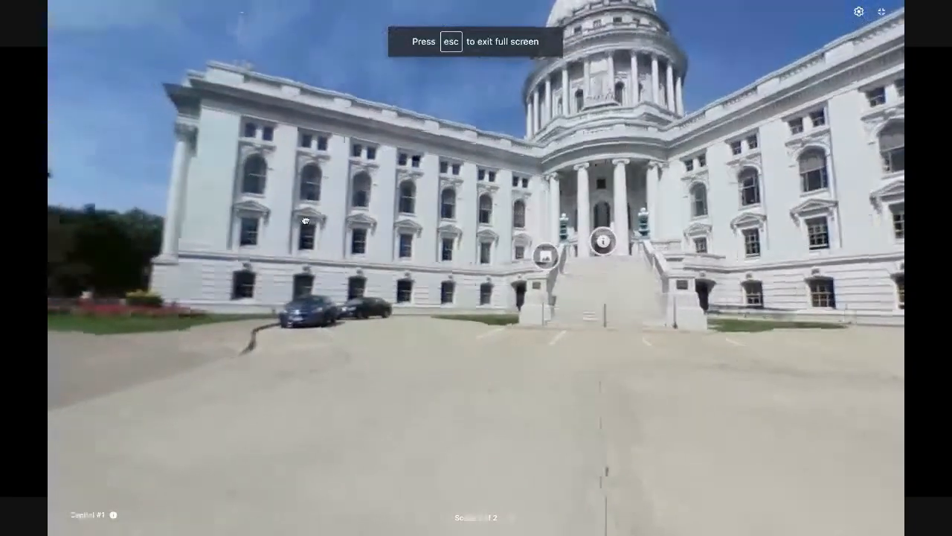
drag(201, 223, 530, 232)
drag(195, 222, 428, 194)
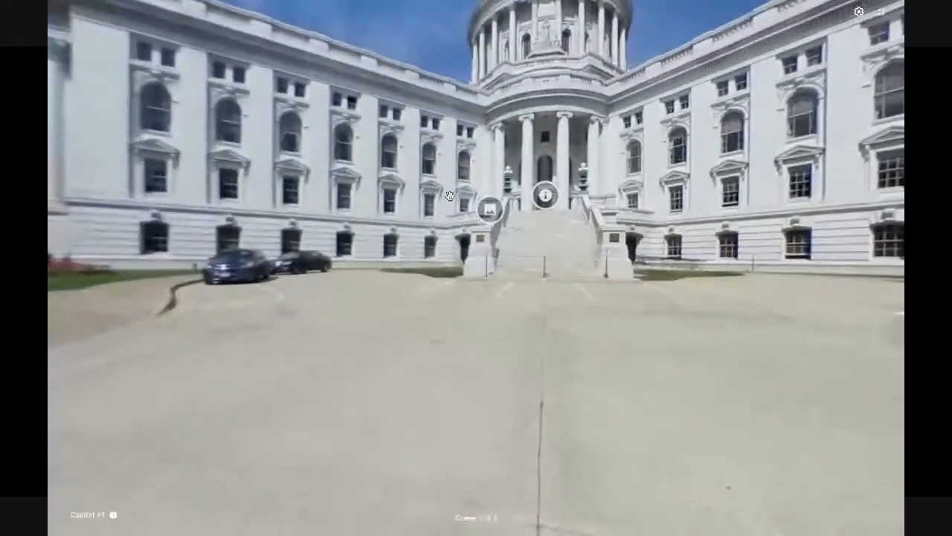
Step: View the building entrance, night photo and Lake Monona points of interest in Capitol #1, and advance to the second scene
click(543, 195)
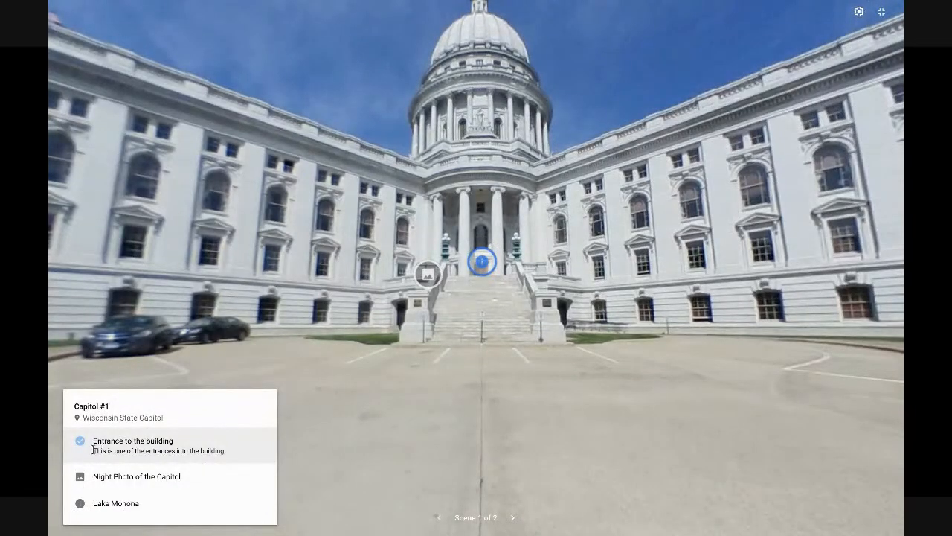
click(122, 478)
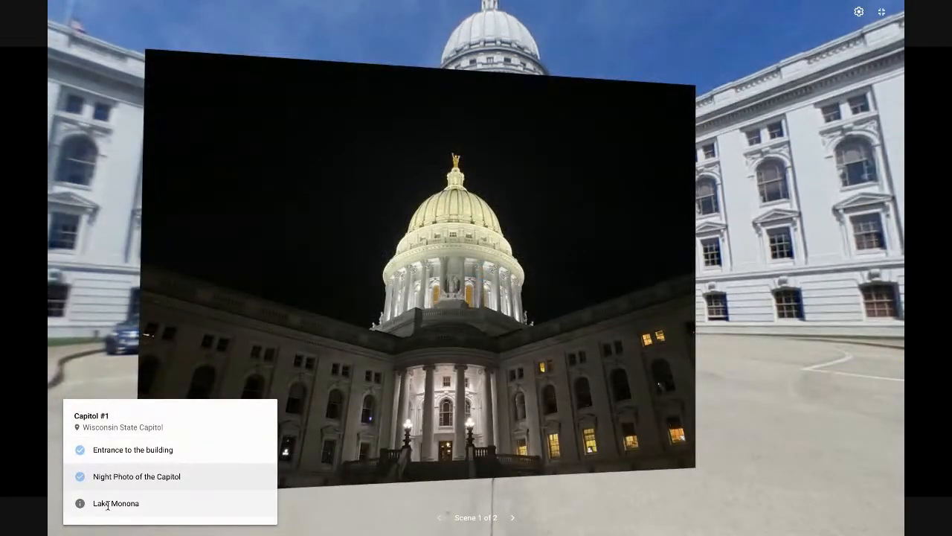
click(109, 505)
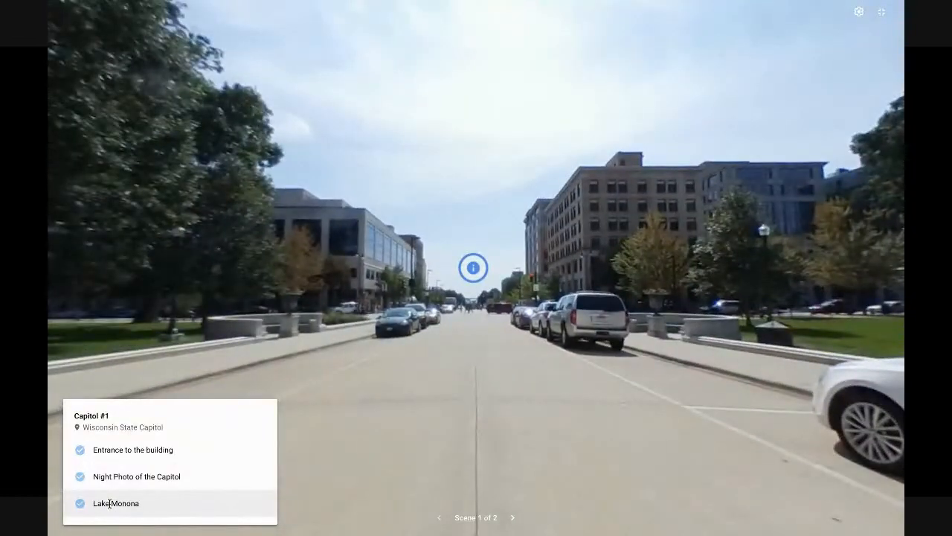
click(132, 450)
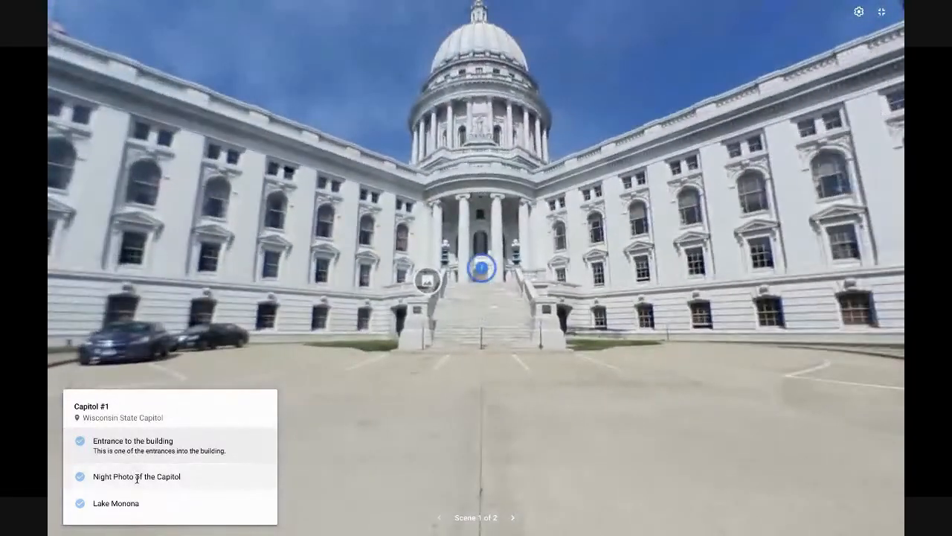
click(133, 479)
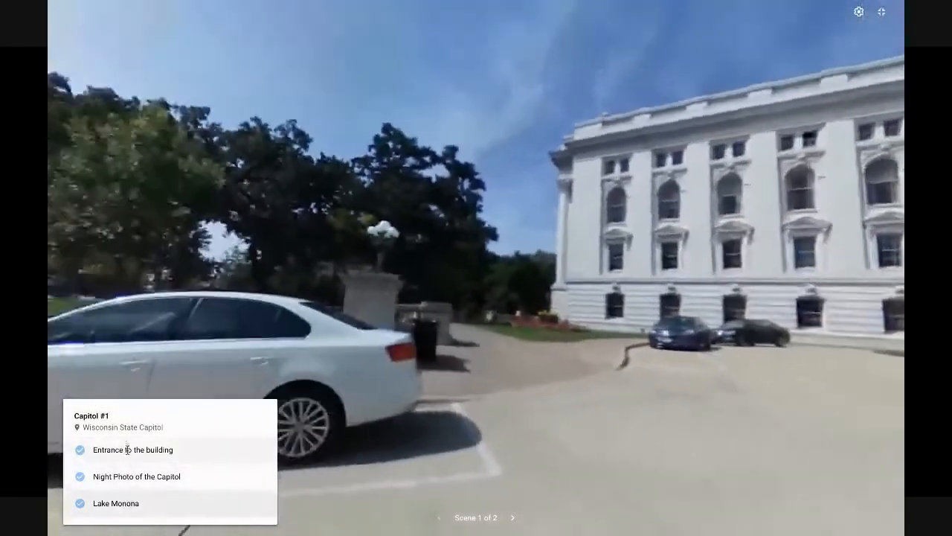
click(128, 451)
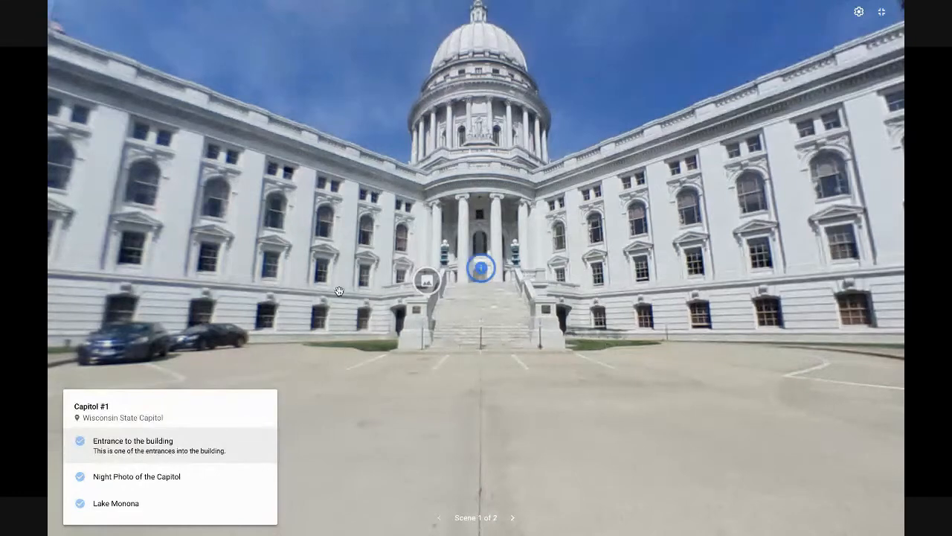
click(512, 517)
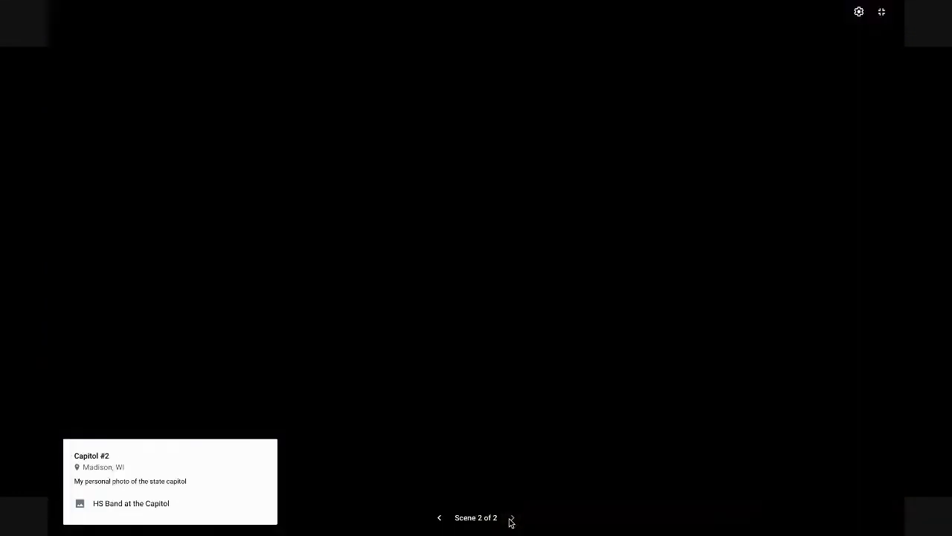
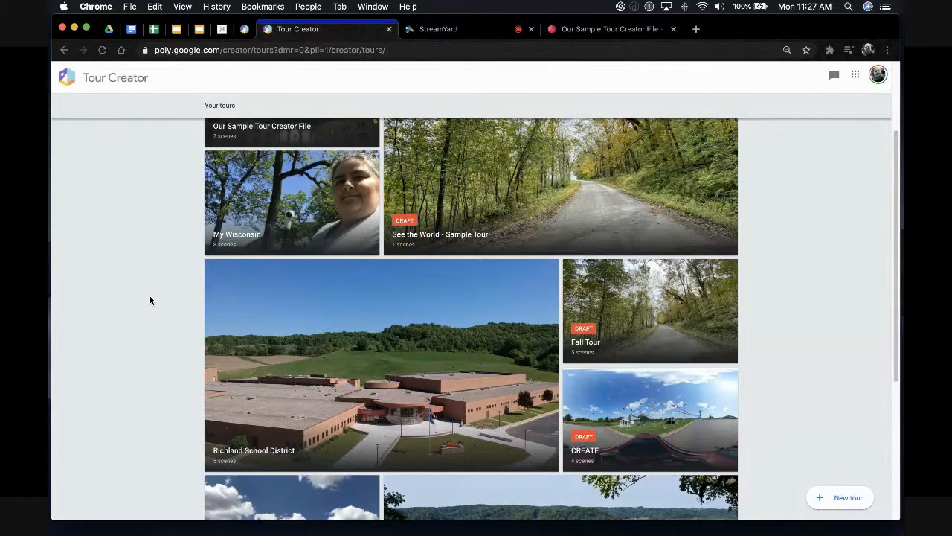
Step: Open the Richland School District tour and look through its district, middle school and elementary school scenes
click(343, 379)
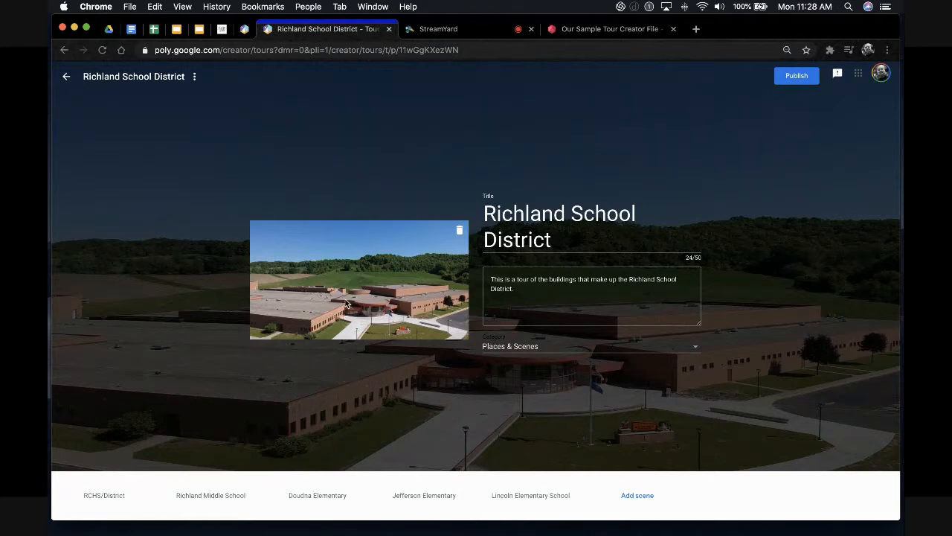
click(107, 497)
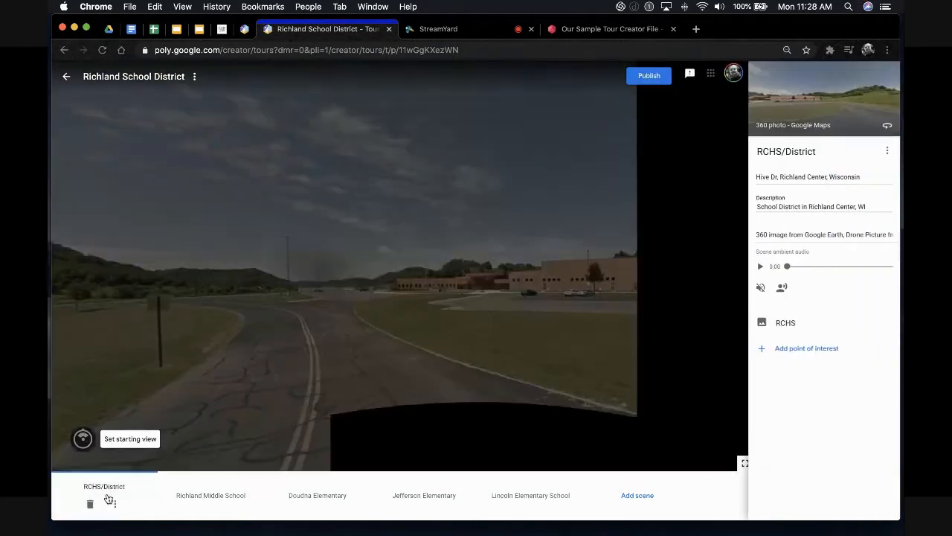
click(203, 501)
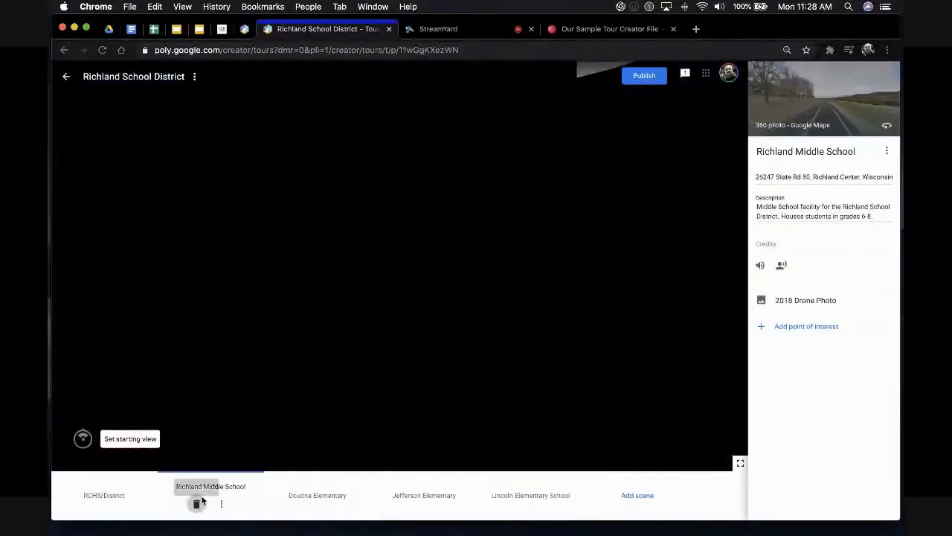
click(320, 493)
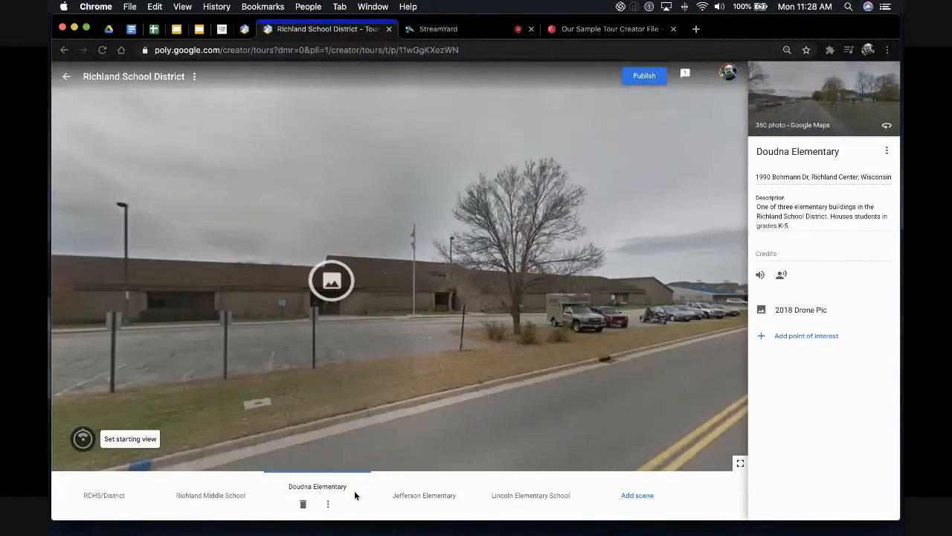
click(434, 494)
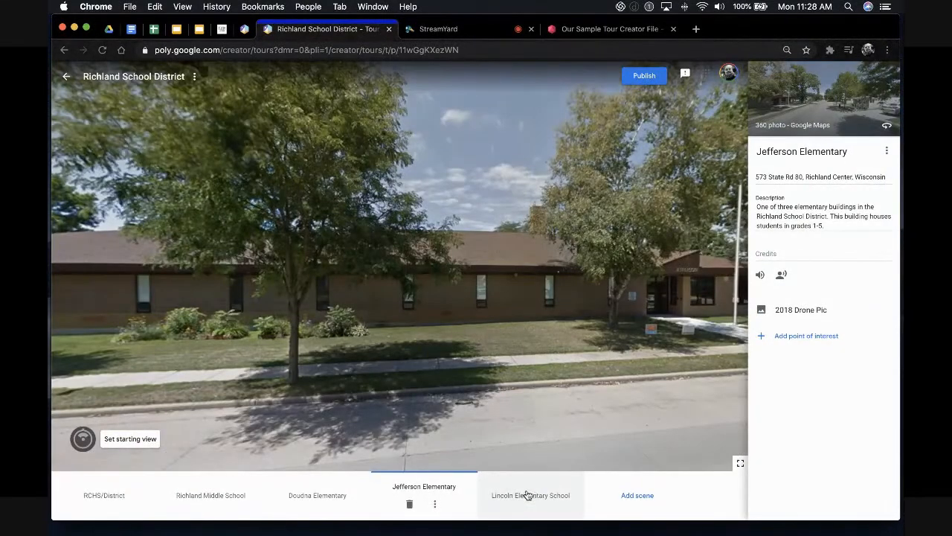
click(522, 496)
click(402, 488)
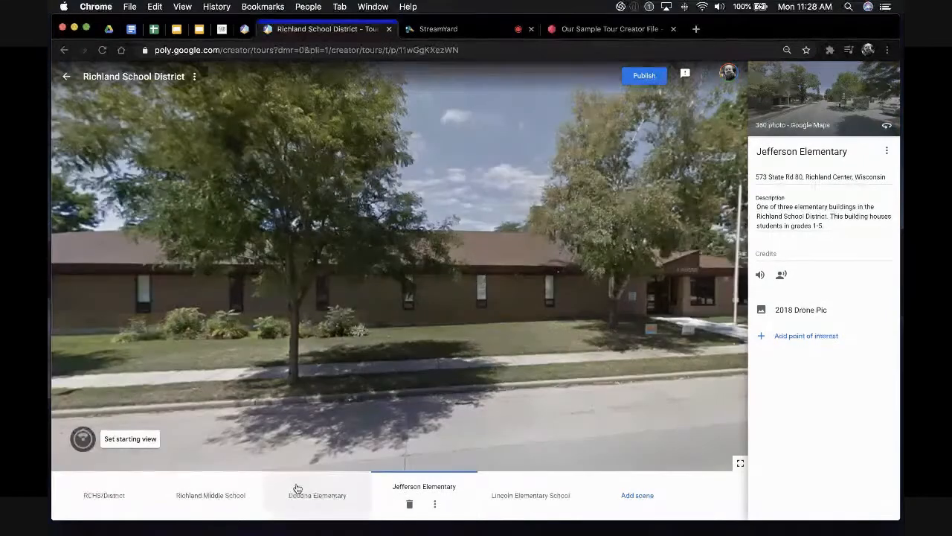
click(318, 494)
click(207, 483)
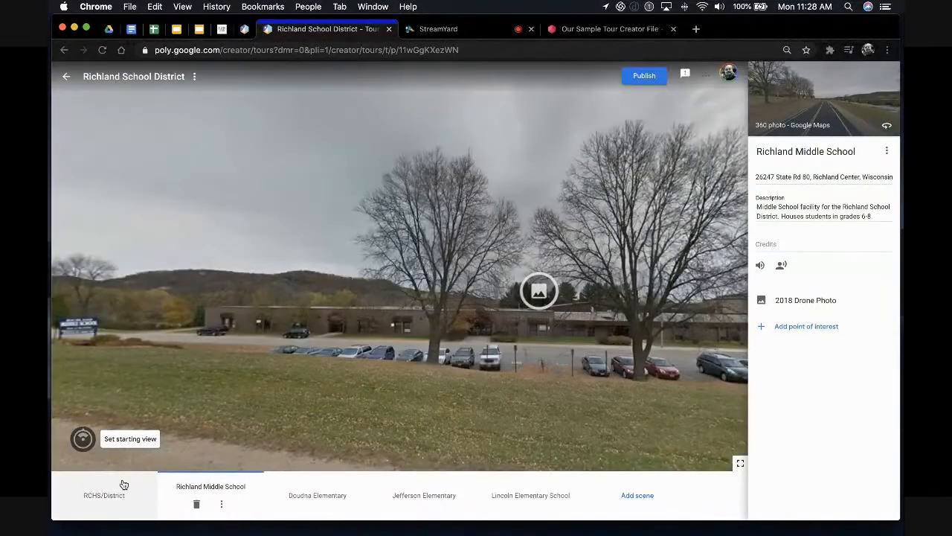
click(122, 485)
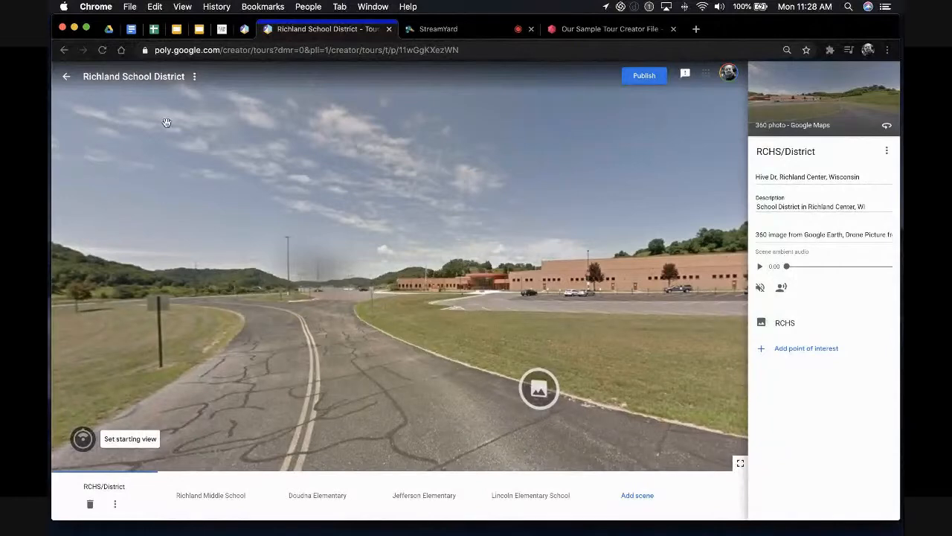
Step: View the RCHS point of interest's image overlay in the RCHS/District scene, and return to the tour list
mouse_move(447, 365)
mouse_down()
mouse_move(365, 359)
mouse_move(406, 377)
mouse_up()
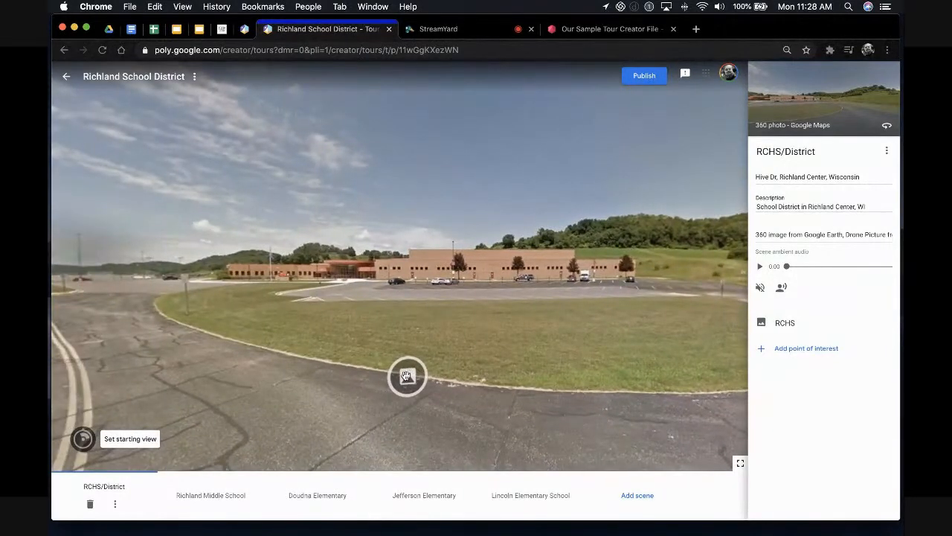
click(406, 376)
drag(696, 398, 678, 353)
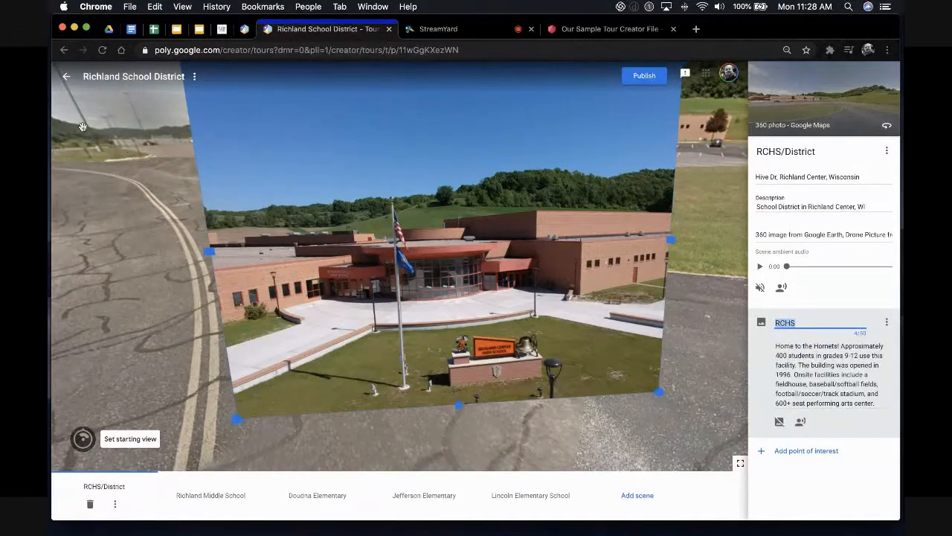
click(67, 76)
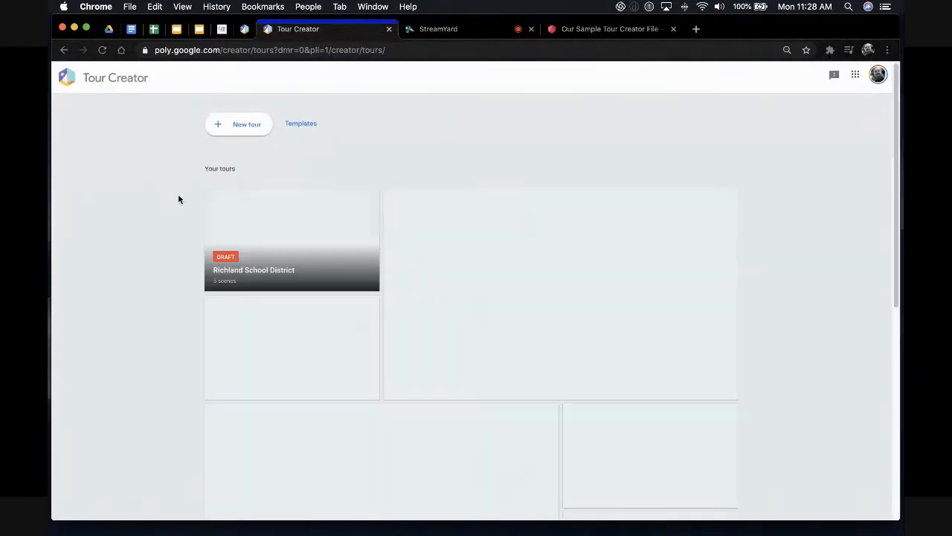
Step: Open the My Wisconsin tour and look around its American Legion - Flag Park scene
scroll(143, 255, down, 2)
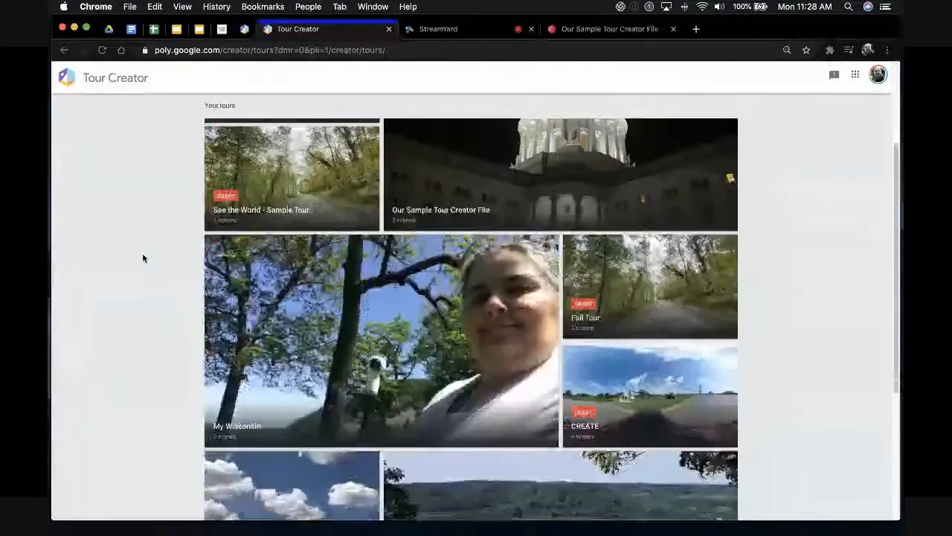
scroll(143, 258, down, 1)
click(383, 320)
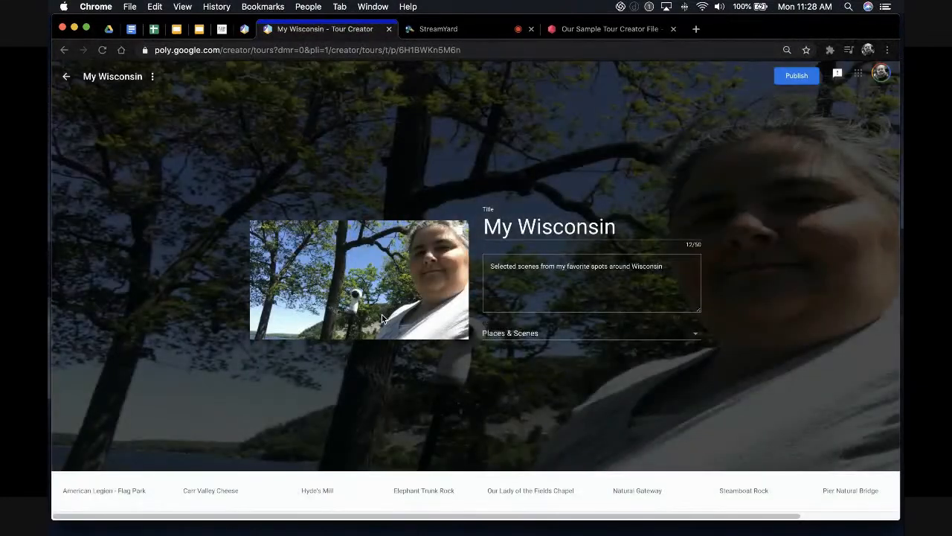
click(100, 490)
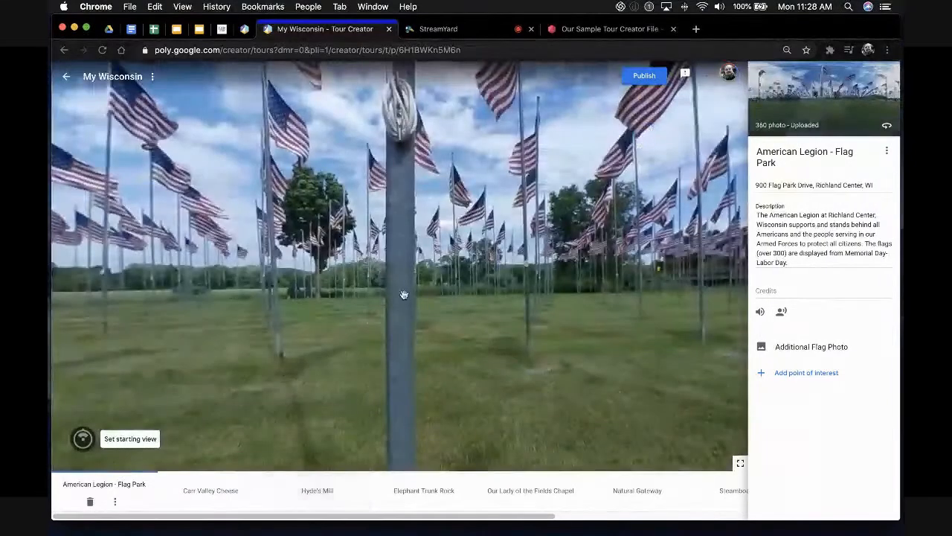
drag(577, 258, 426, 244)
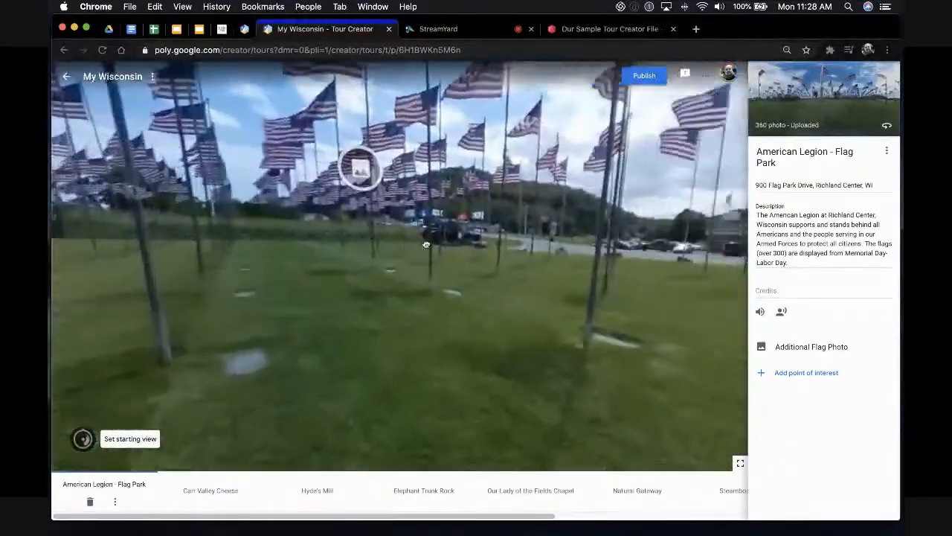
Step: In the Carr Valley Cheese scene, view the cheese-making and Chocolate Cheese points of interest
click(221, 491)
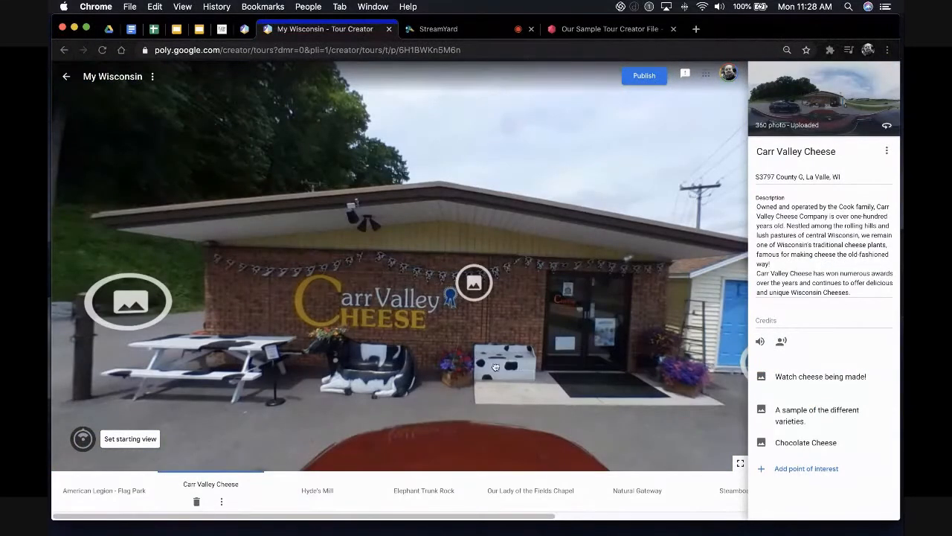
drag(497, 367, 154, 271)
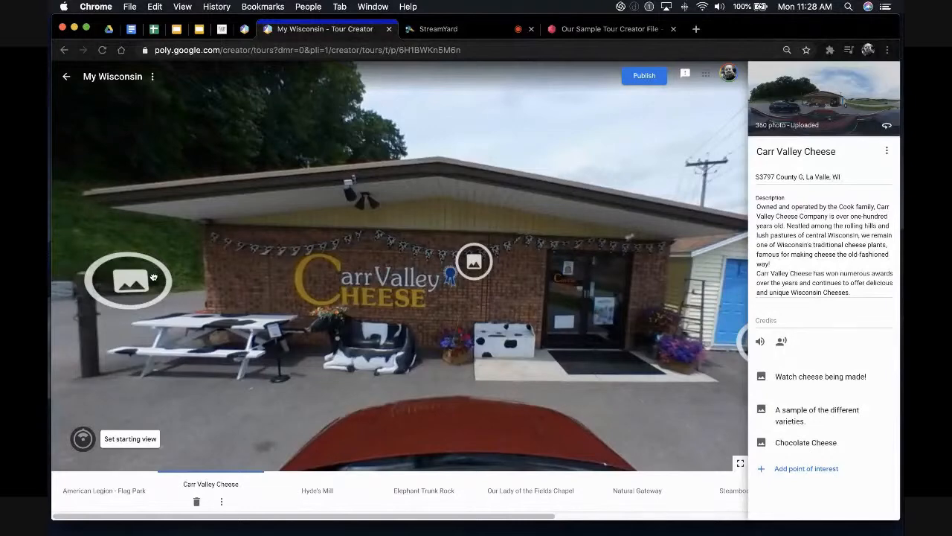
click(154, 277)
click(467, 284)
click(470, 268)
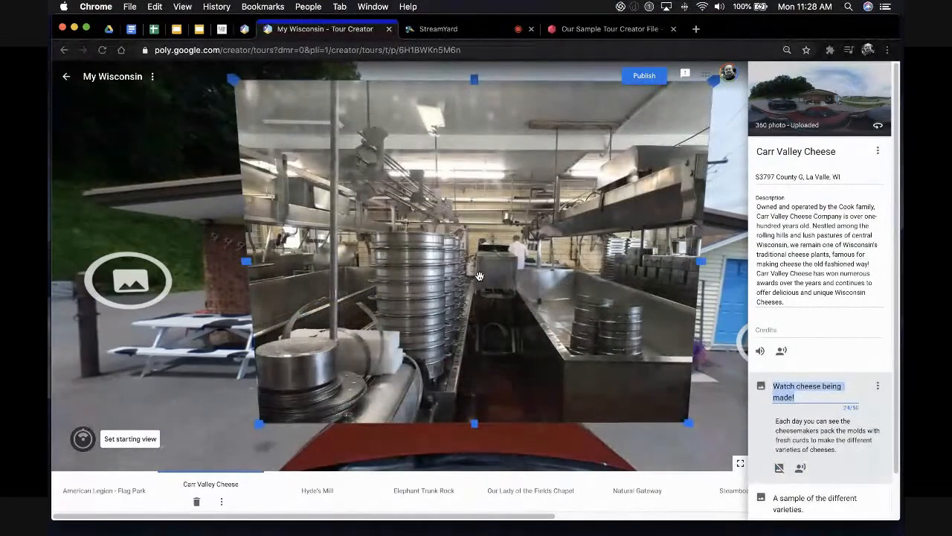
click(718, 389)
drag(694, 375, 500, 327)
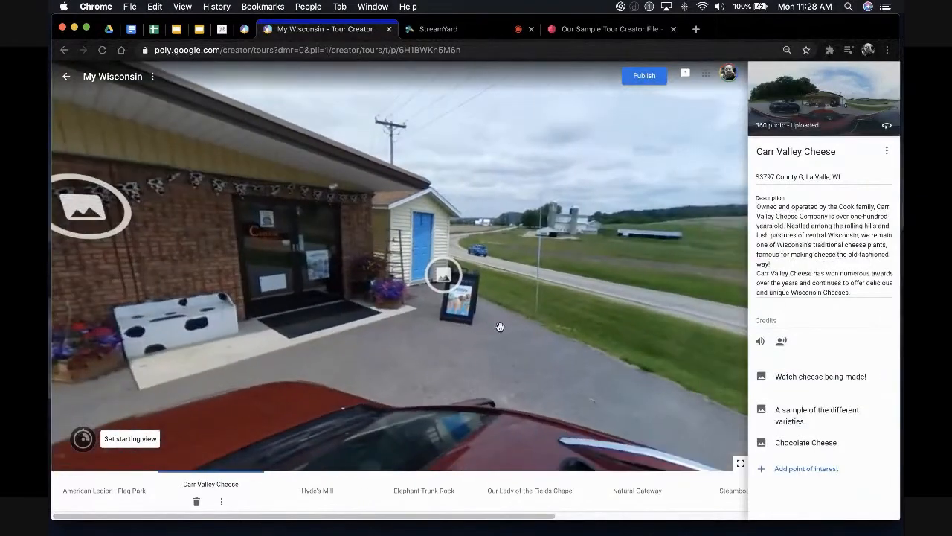
click(440, 276)
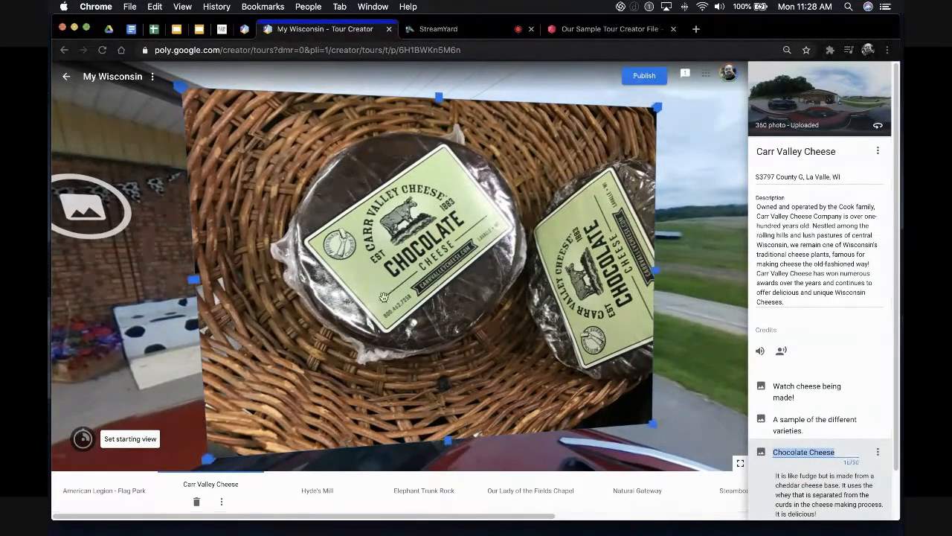
Step: View the Hyde's Mill, Elephant Trunk Rock and Our Lady of the Fields Chapel scenes
click(327, 491)
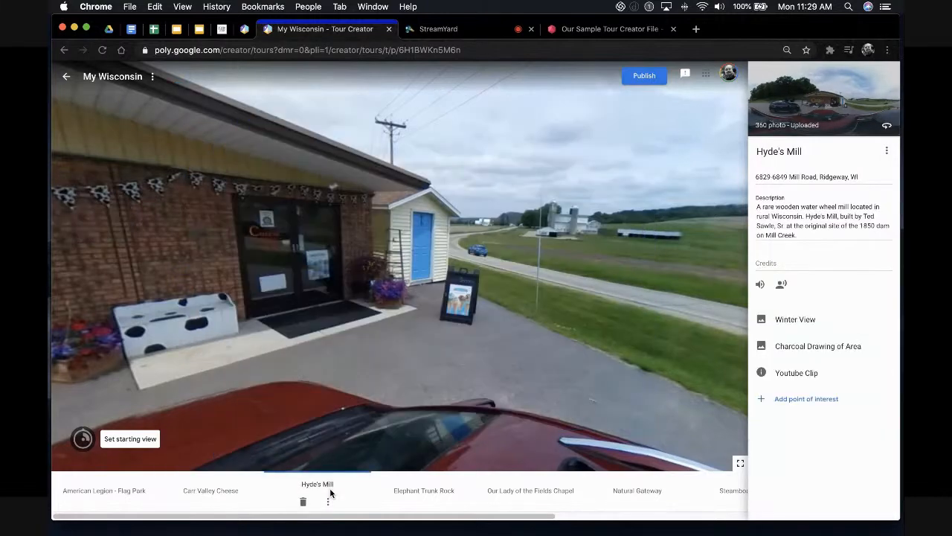
click(422, 489)
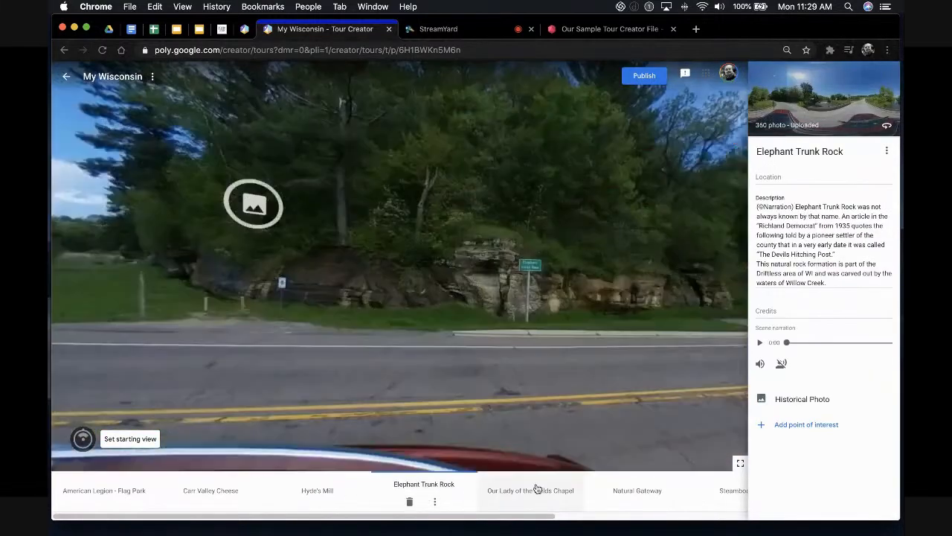
click(535, 488)
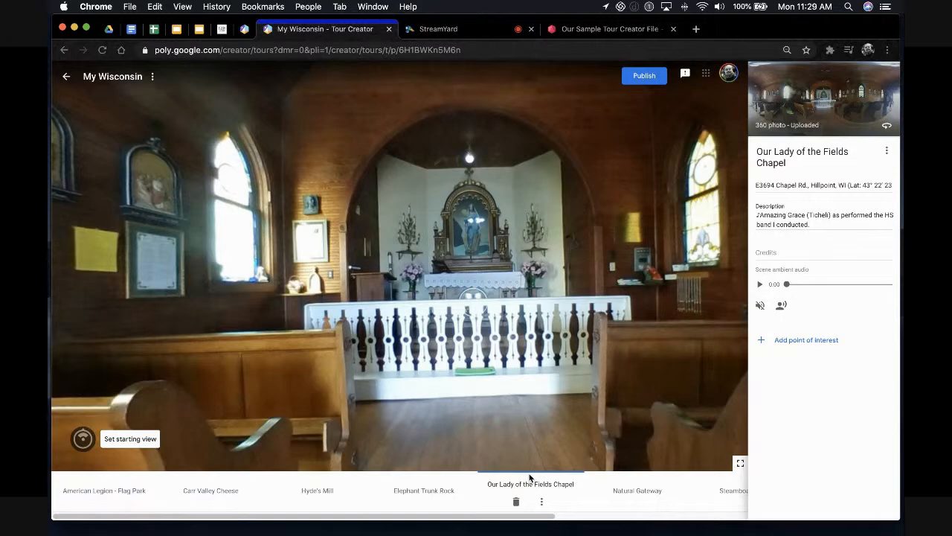
Step: In the Natural Gateway scene, view the 360 video and historical image points of interest, and return to the tour list
click(640, 485)
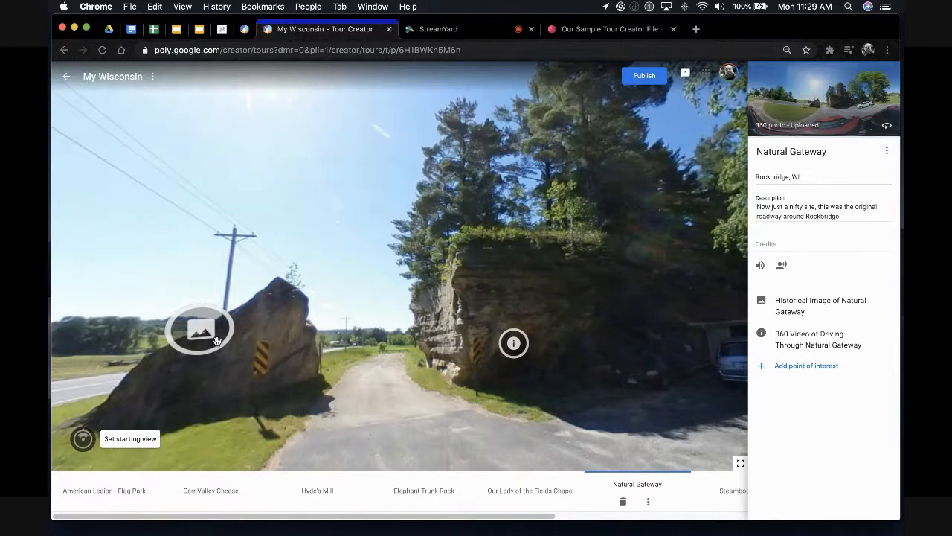
mouse_move(421, 415)
mouse_down()
mouse_move(461, 417)
mouse_move(402, 404)
mouse_move(416, 412)
mouse_up()
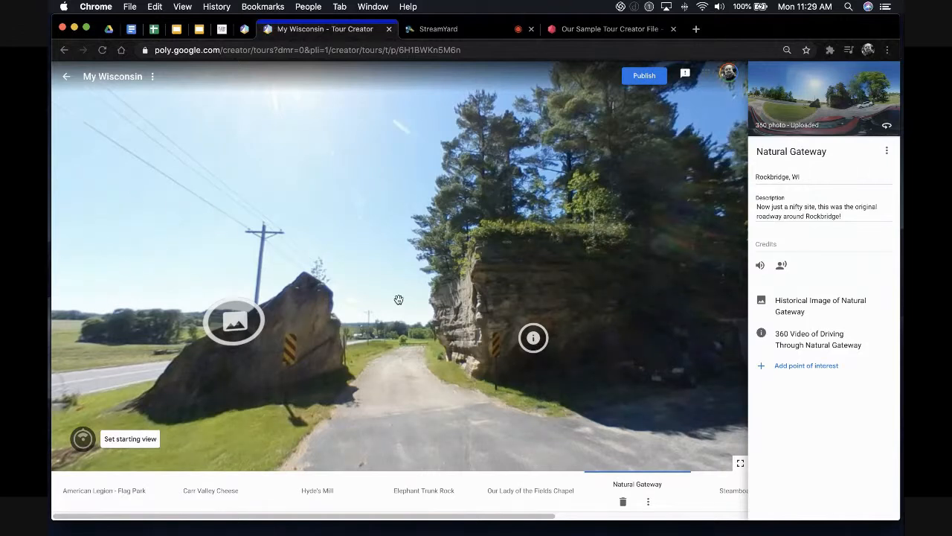
click(529, 338)
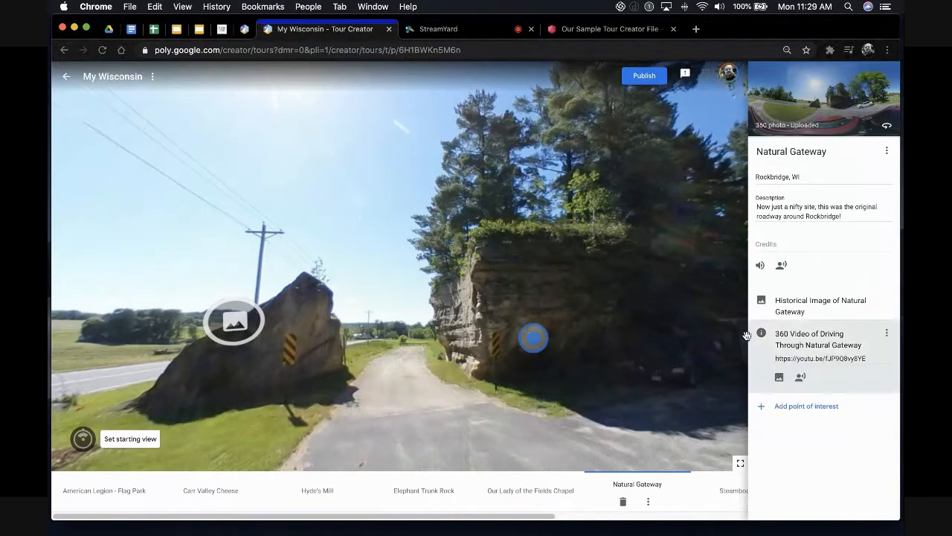
click(790, 304)
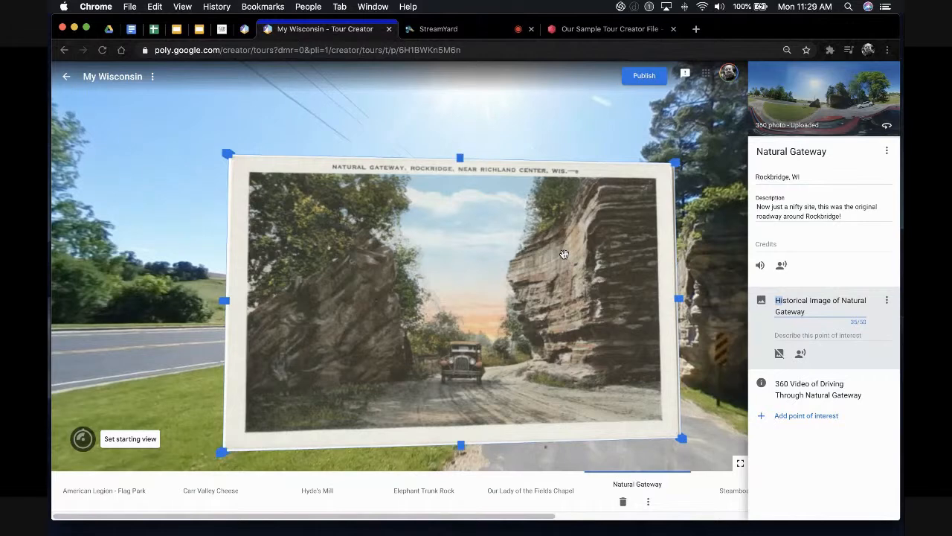
click(168, 243)
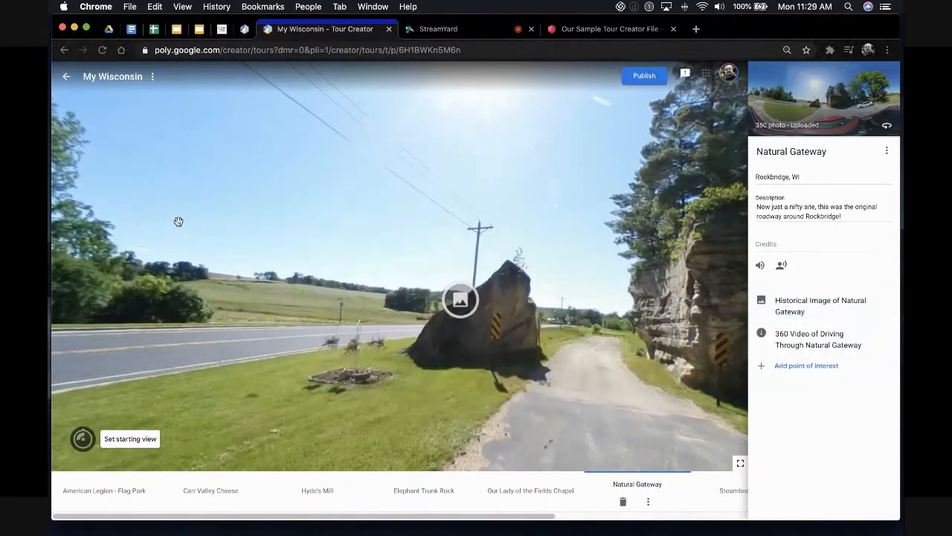
click(65, 76)
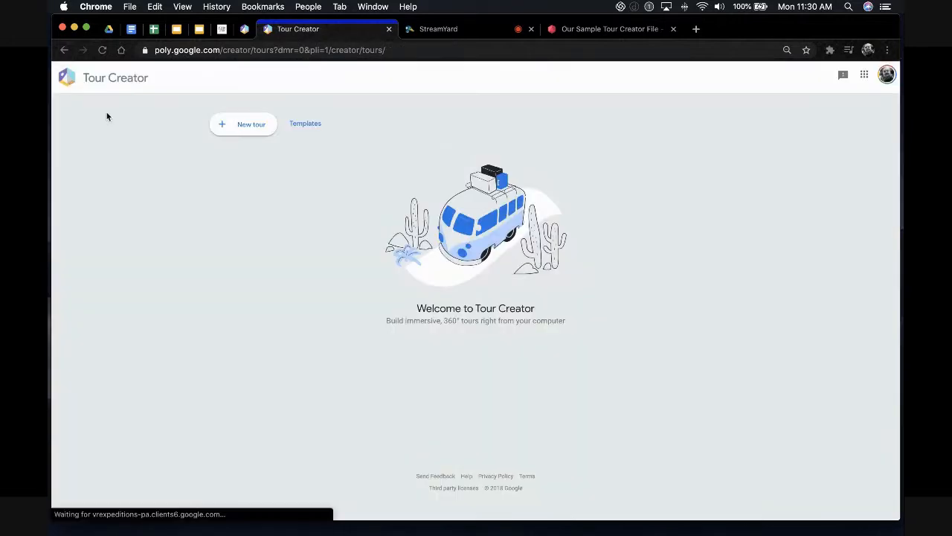
Step: Switch to the Poly browser tab, go to its home page and search for "richland school district"
click(588, 31)
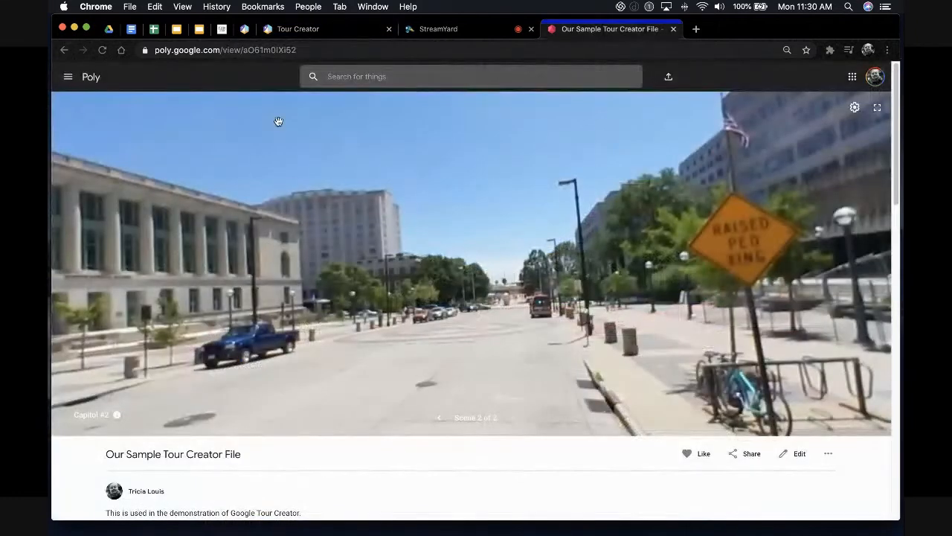
click(71, 80)
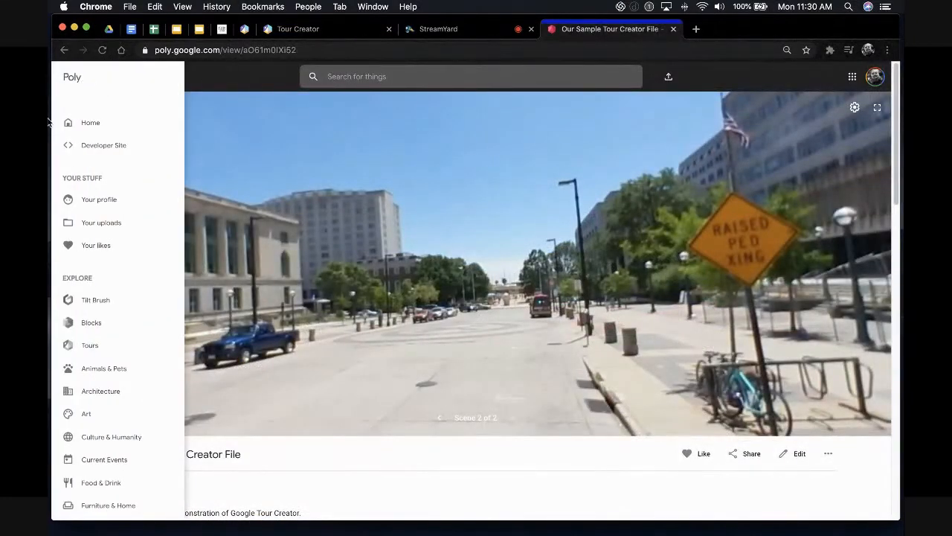
click(95, 125)
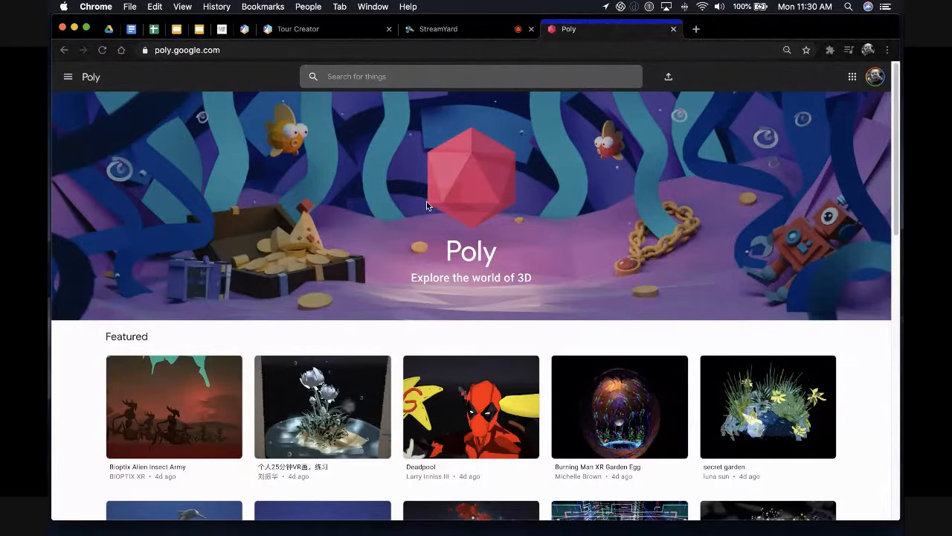
click(362, 79)
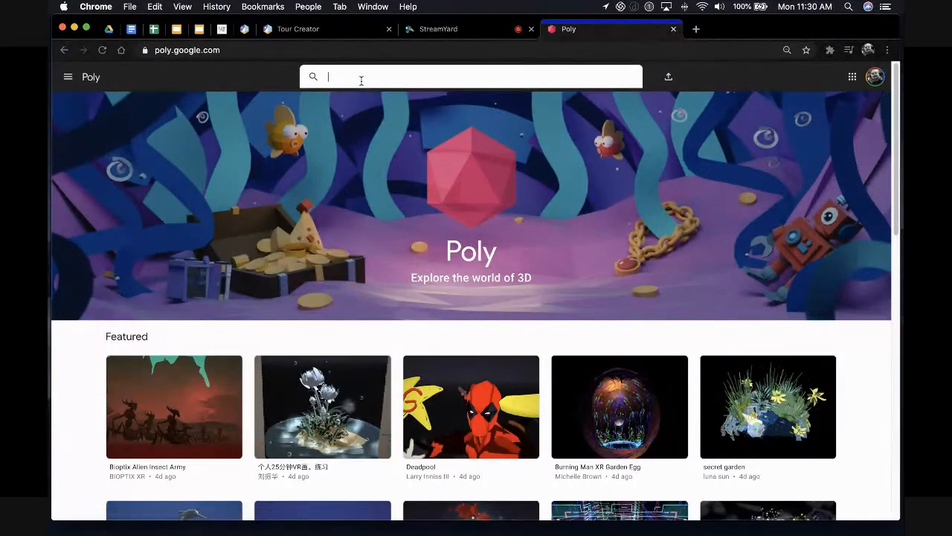
text(richla)
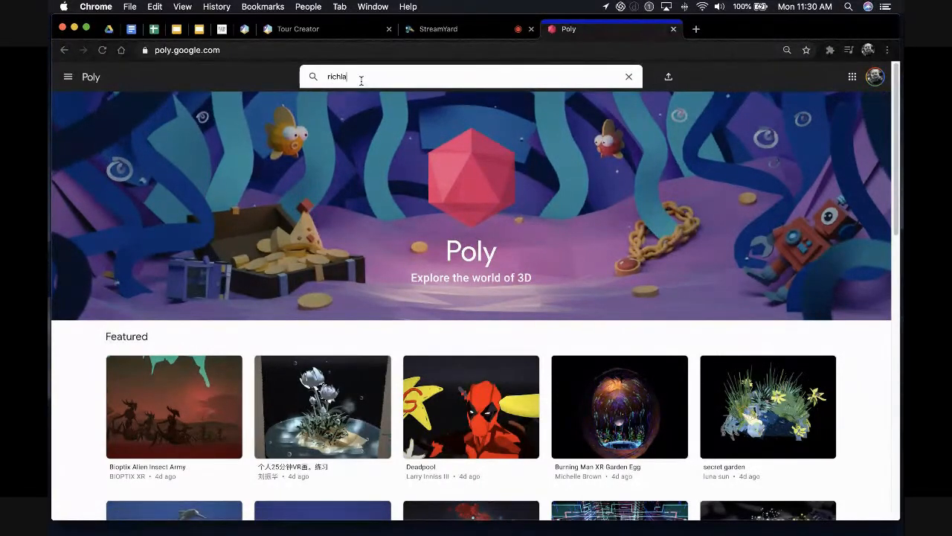
text(nd school district)
key(Return)
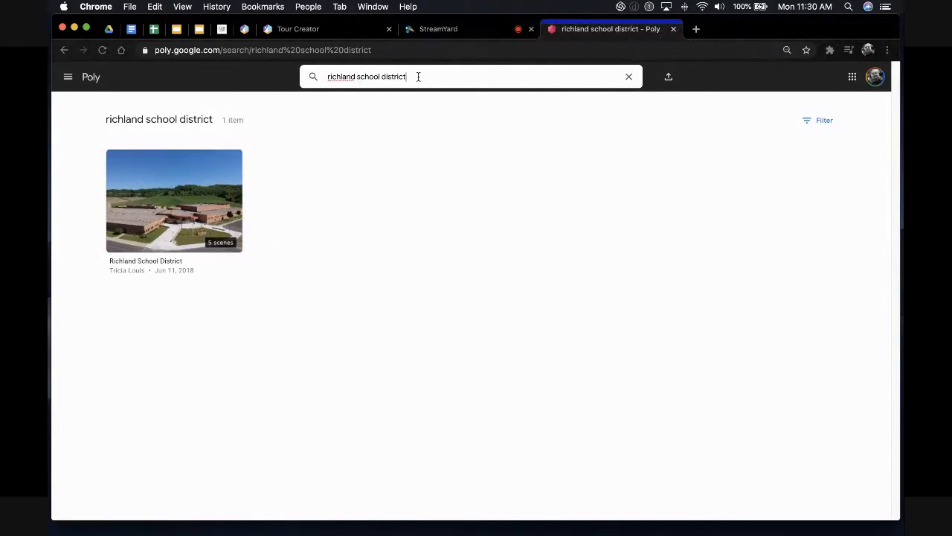
Step: Search Poly for "university of wisconsin madison"
drag(418, 77, 296, 75)
text(u)
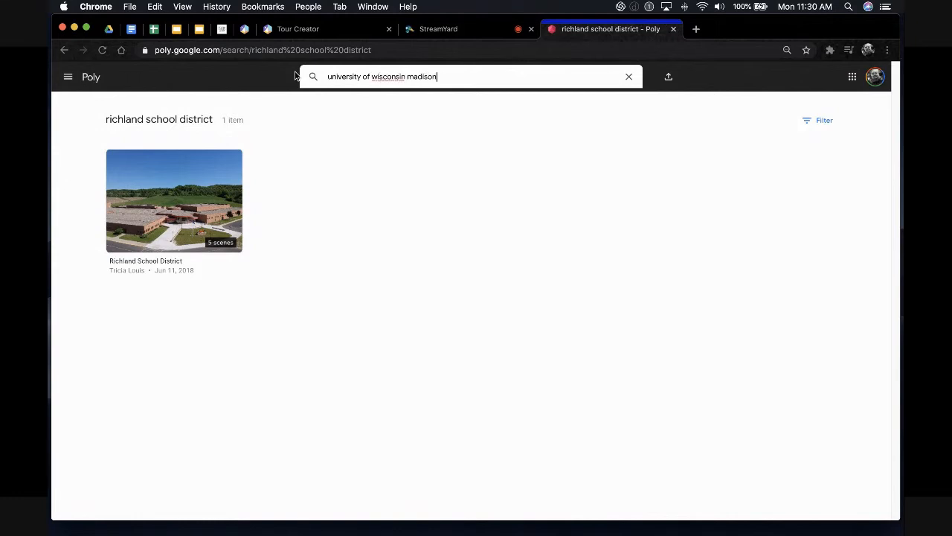
text(niversity of wisconsin madison)
key(Return)
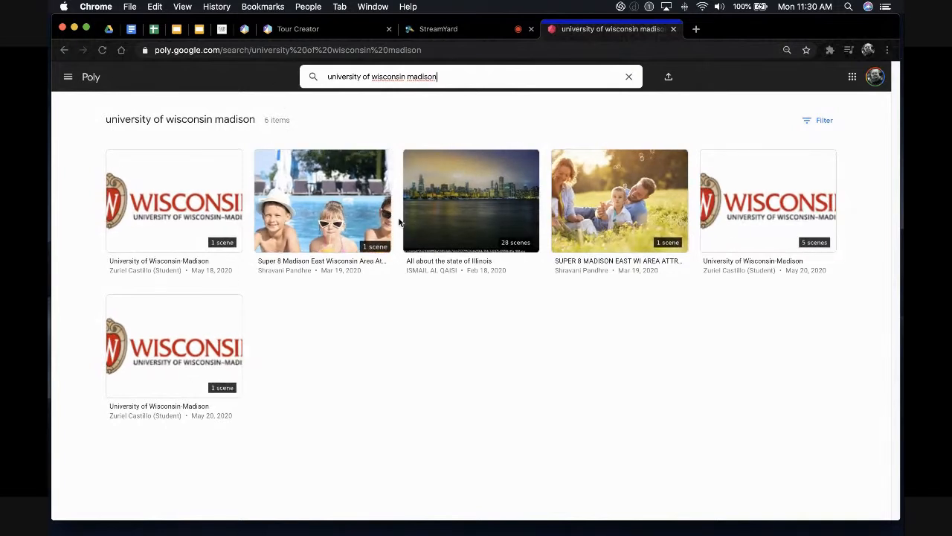
Step: Replace the Poly search with "washington dc"
drag(447, 78, 283, 79)
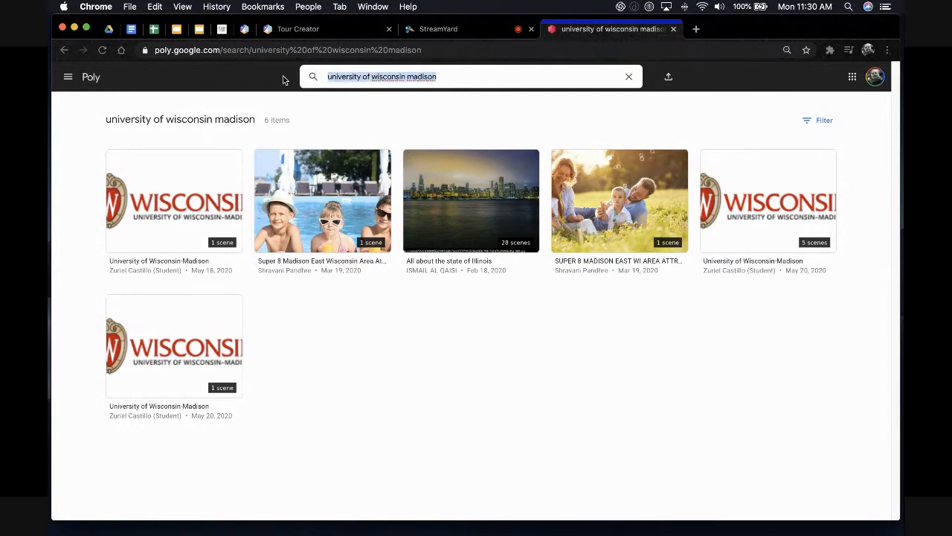
text(wash)
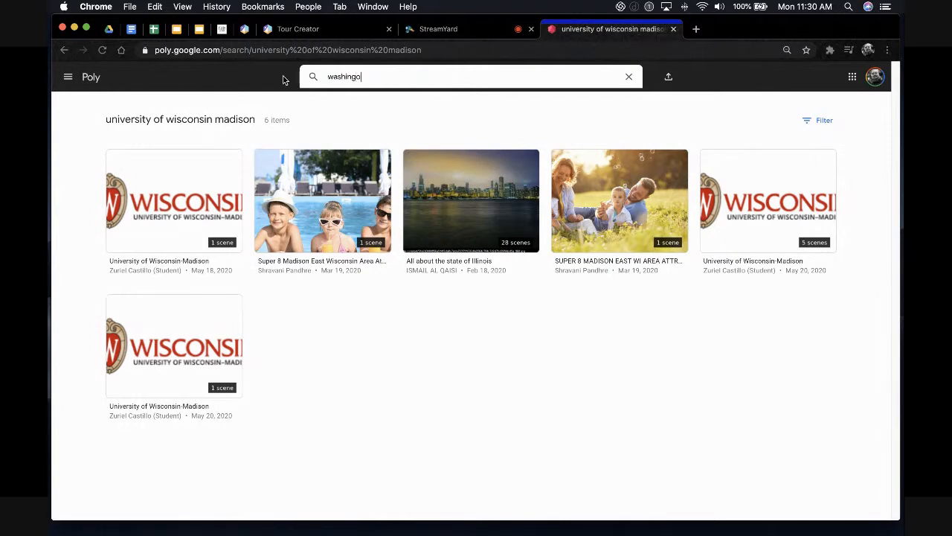
text(ington dc)
key(Return)
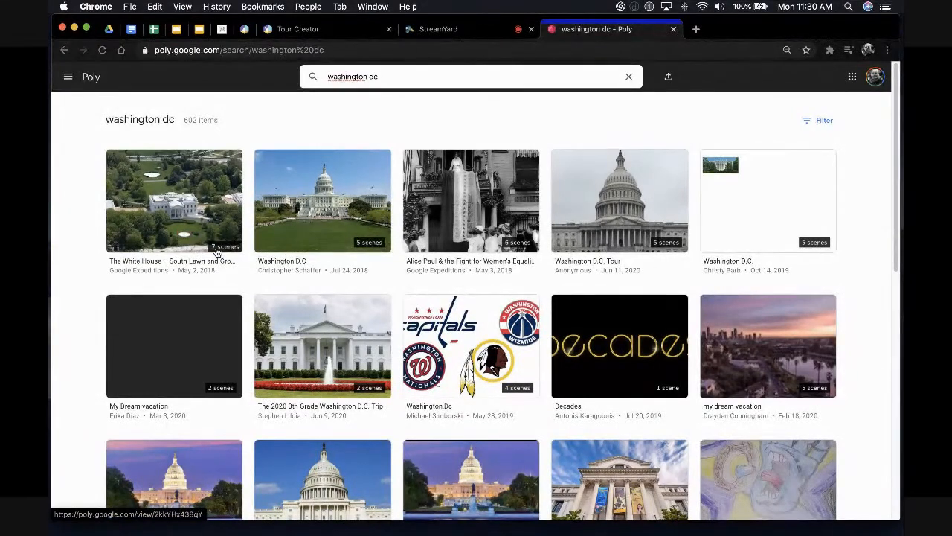
Step: Open The White House – South Lawn and Ground Floor tour, step through to the Vermeil Room scene and look around it
click(175, 213)
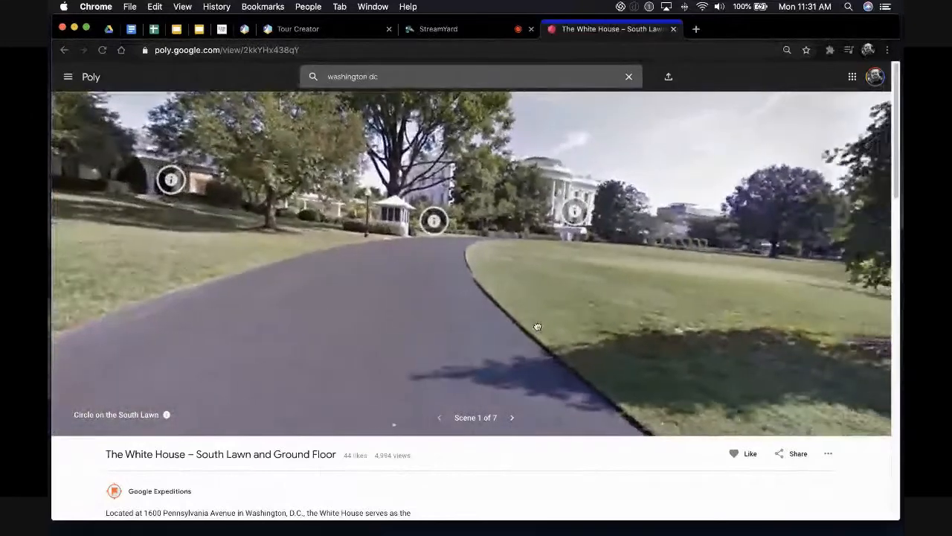
click(512, 418)
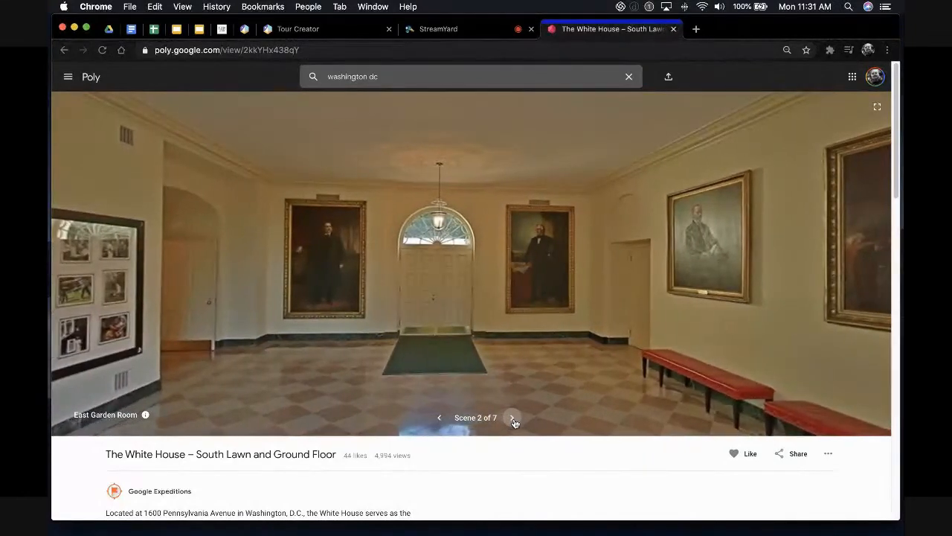
click(513, 418)
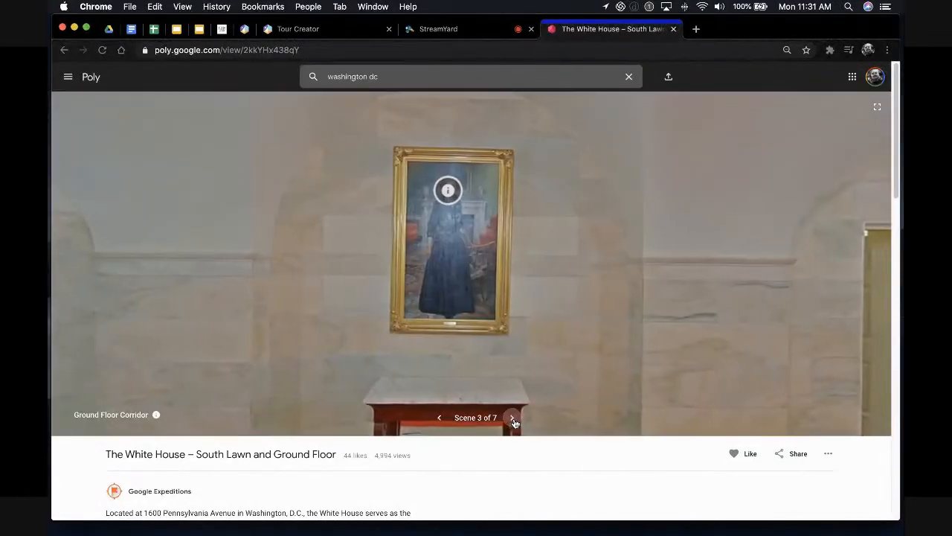
click(512, 418)
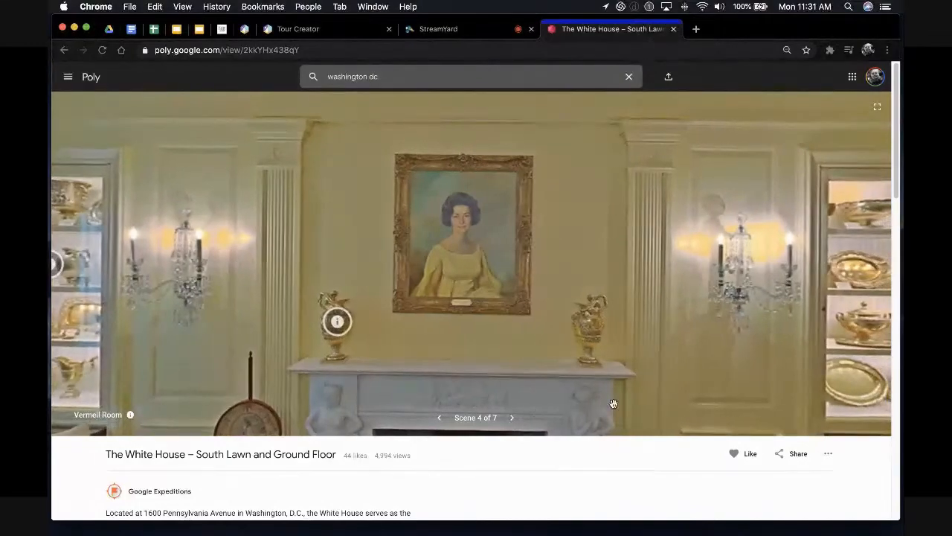
drag(675, 386, 489, 367)
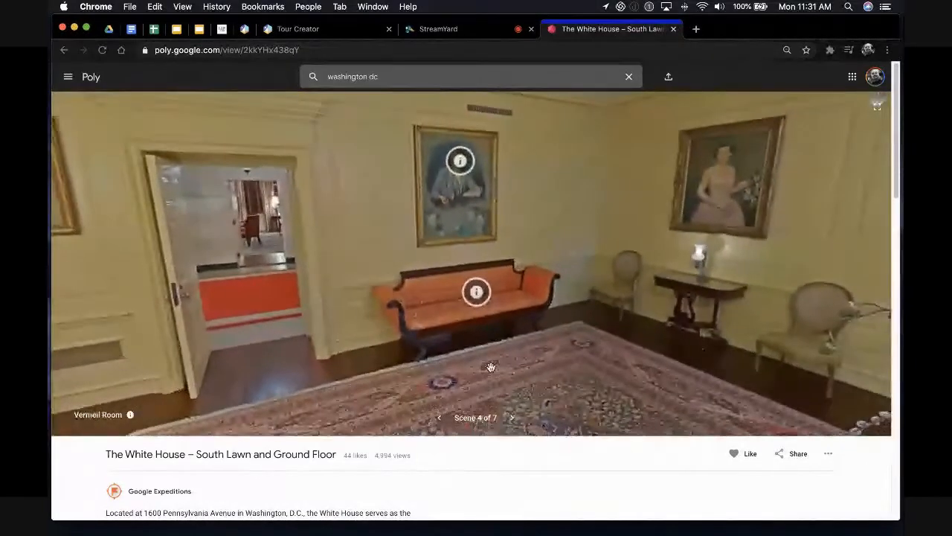
drag(736, 352, 724, 370)
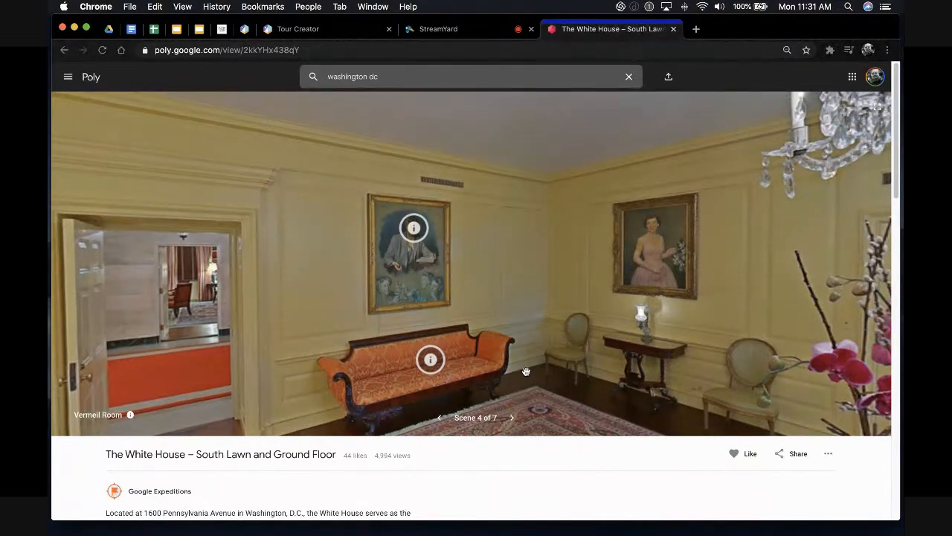
Step: Advance the White House tour to the South Lawn scene and look around to the fountain
click(512, 417)
click(512, 417)
drag(669, 364, 402, 335)
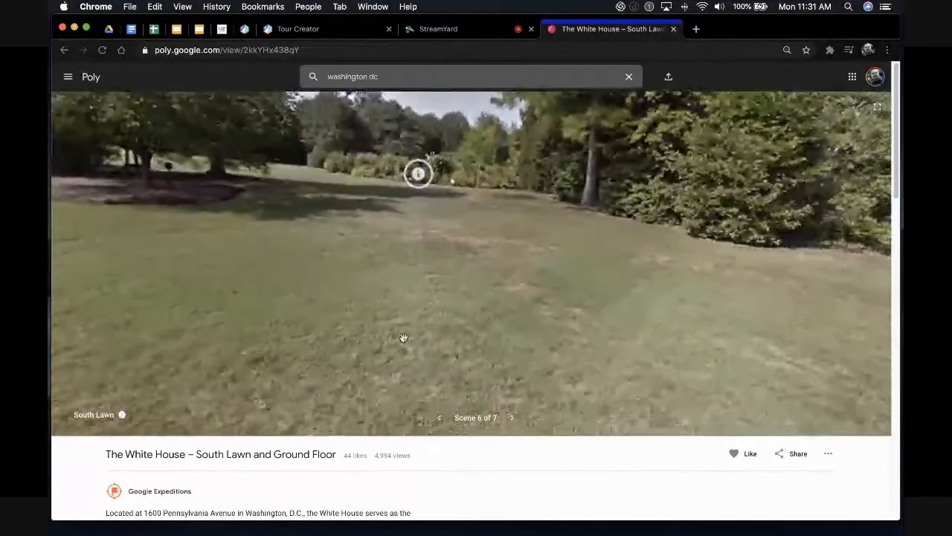
drag(632, 312, 372, 261)
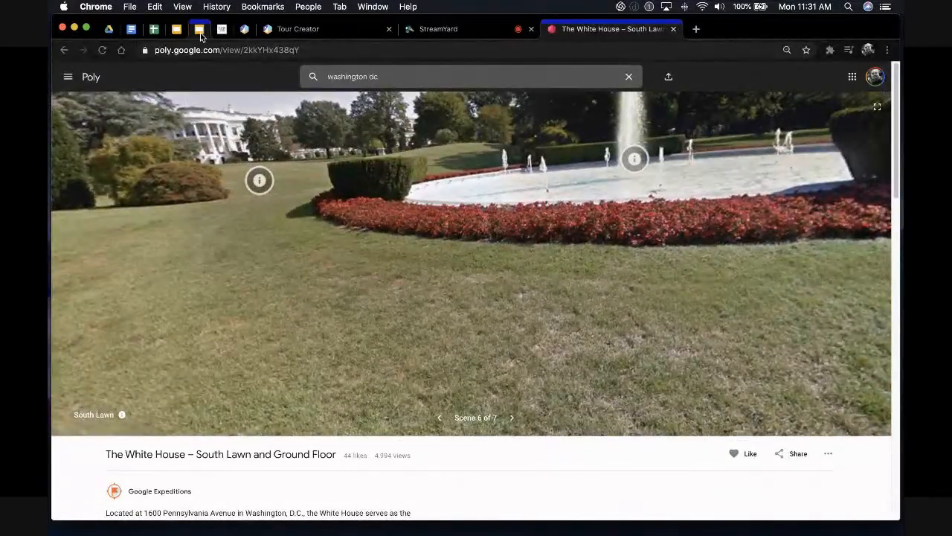
Step: Switch to the slide presentation's closing Questions and Comments slide, briefly checking the StreamYard and Tour Creator tabs before returning to it
click(199, 29)
click(155, 493)
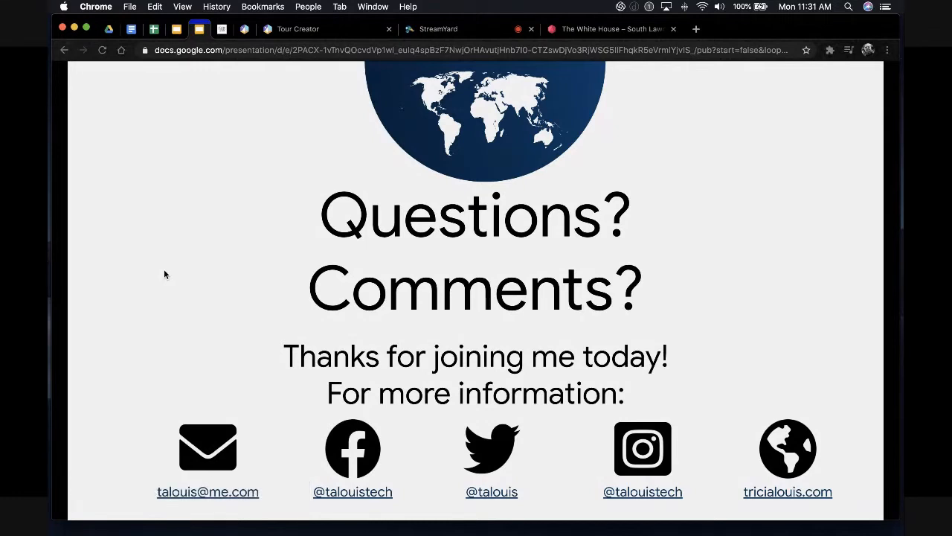
click(445, 31)
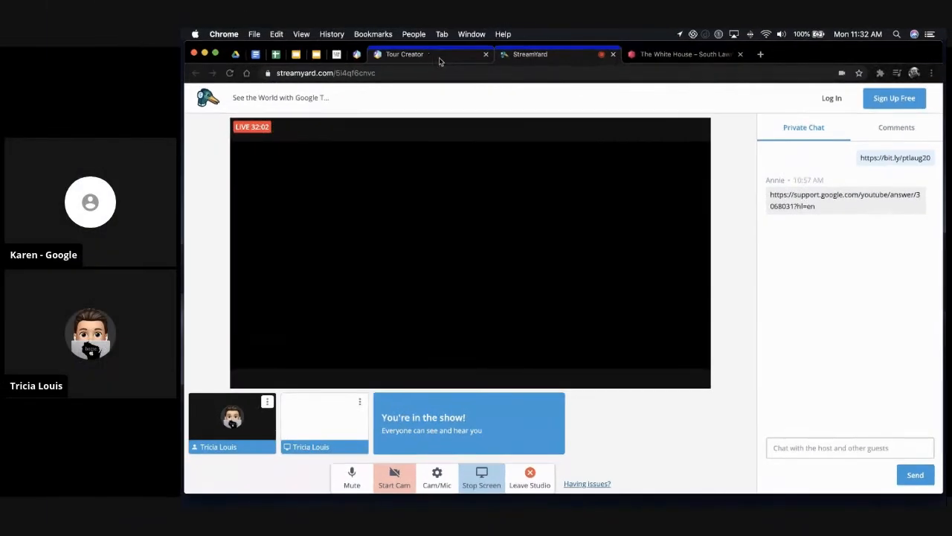
click(435, 59)
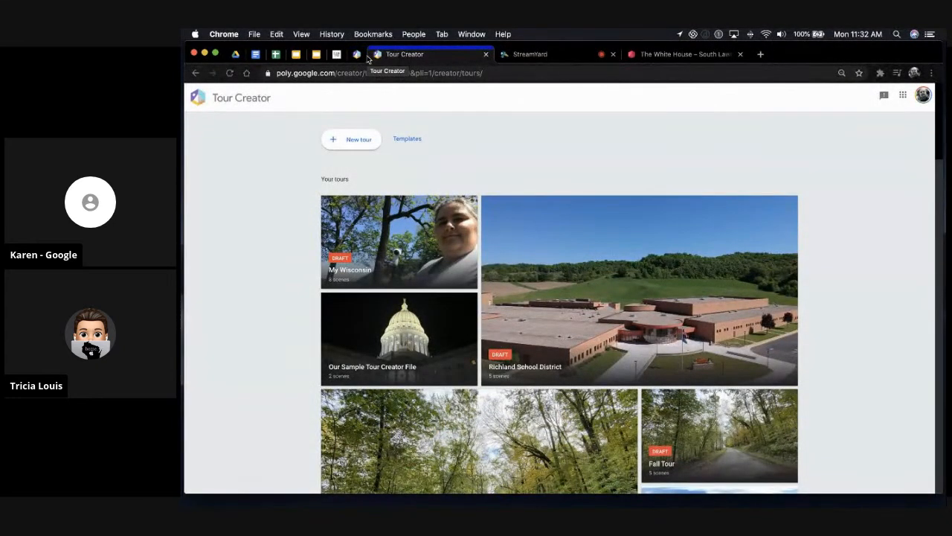
click(317, 55)
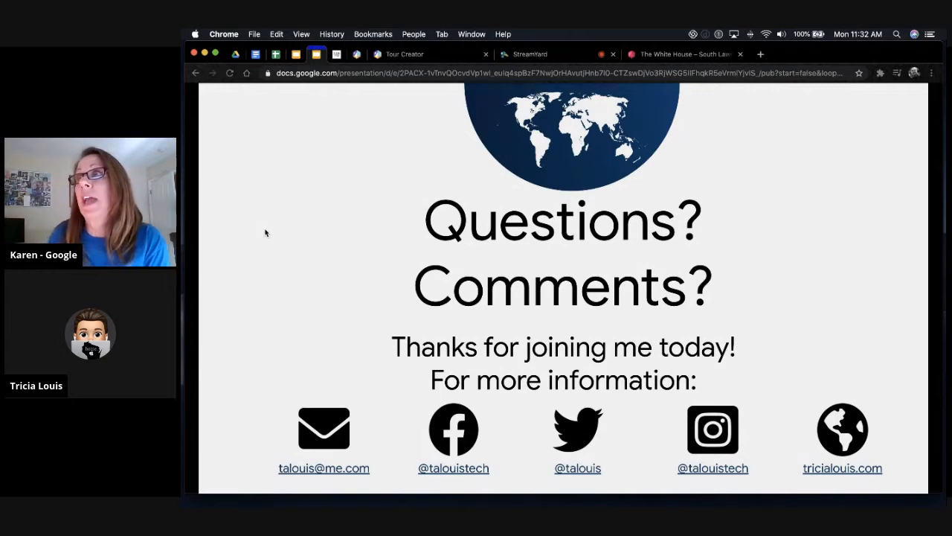
Step: Switch to the StreamYard browser tab and show the audience comments
click(529, 59)
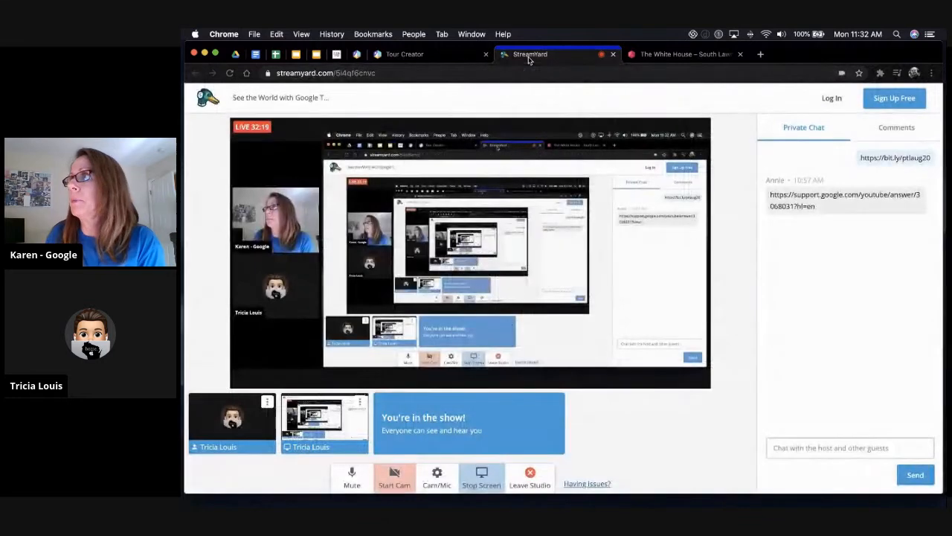
click(900, 132)
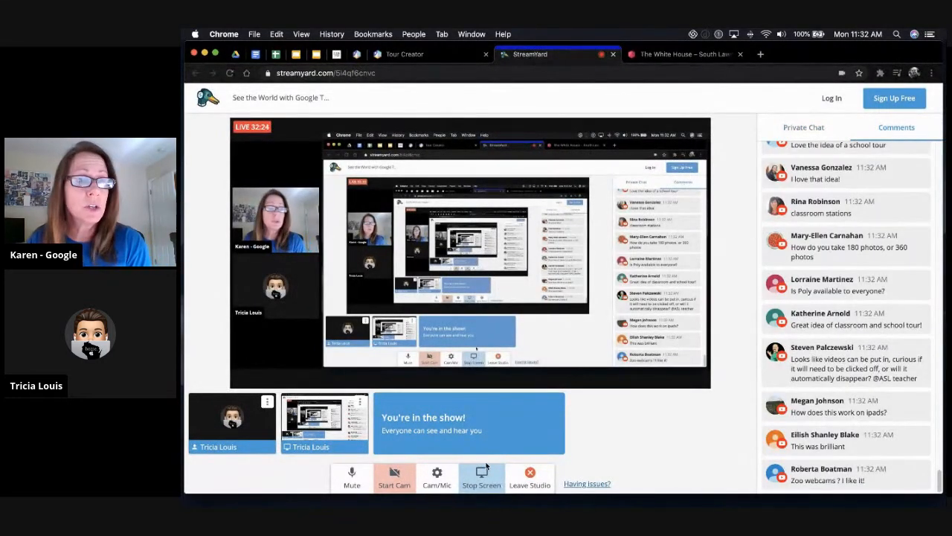